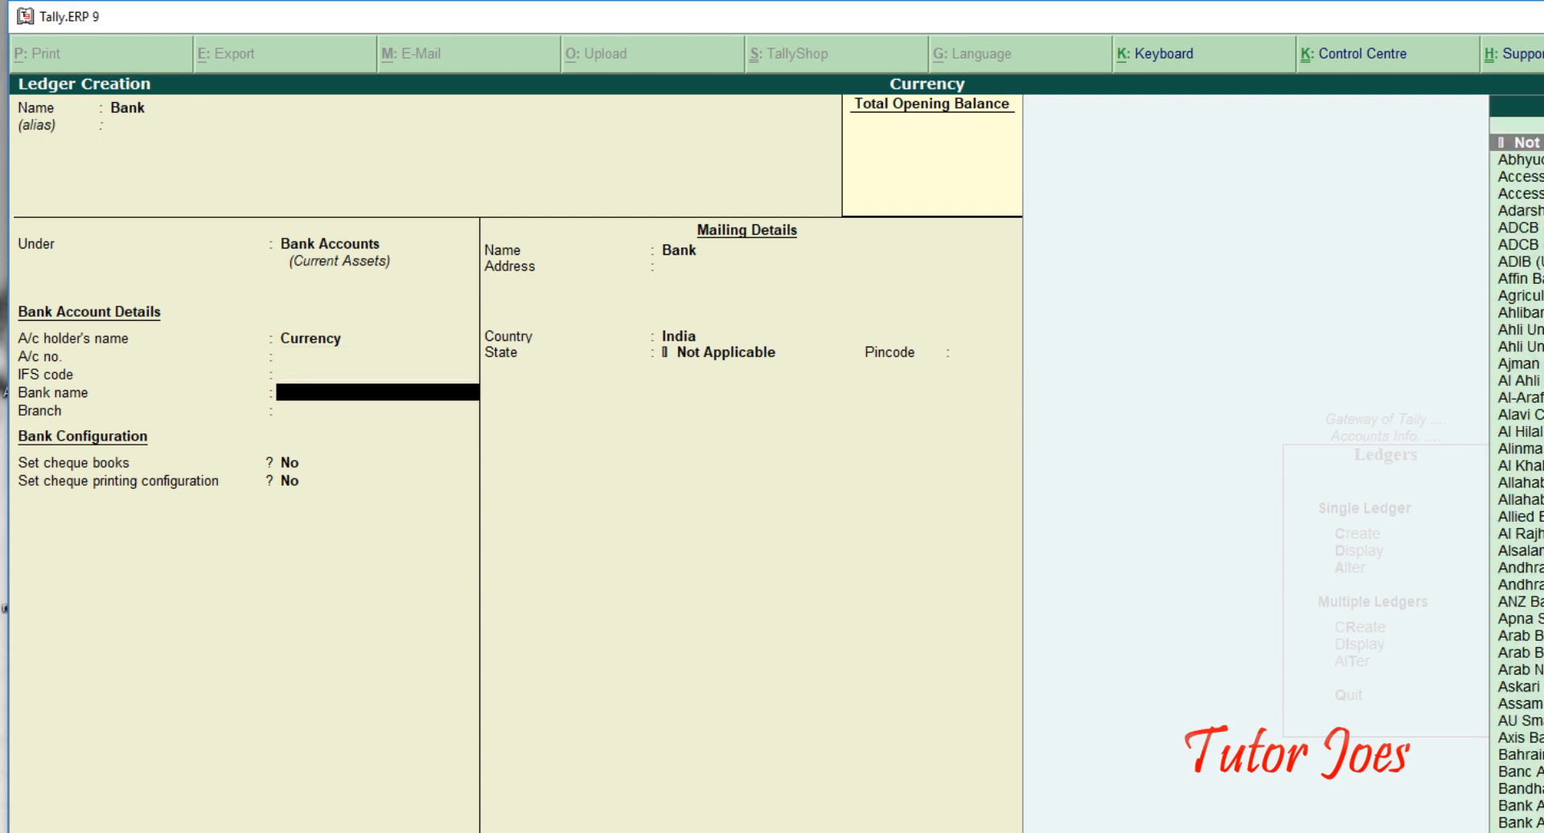
Give the Bank ledger an opening balance of 5,00,000 Dr, leave its bank name as Not Applicable, and save it.
{"action": "key", "text": "Return"}
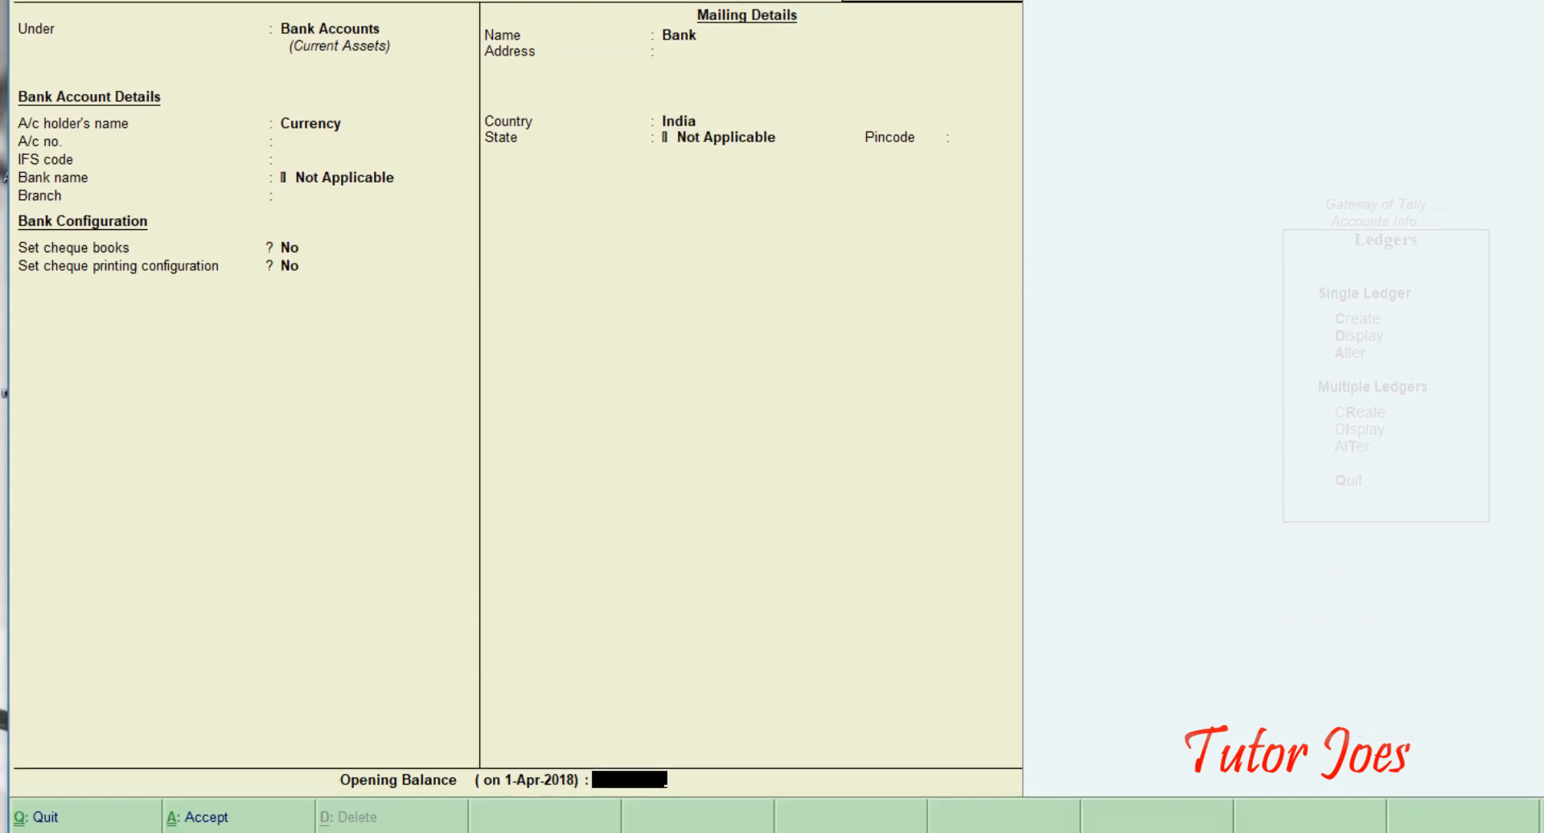
{"action": "type", "text": "500000"}
{"action": "key", "text": "Return"}
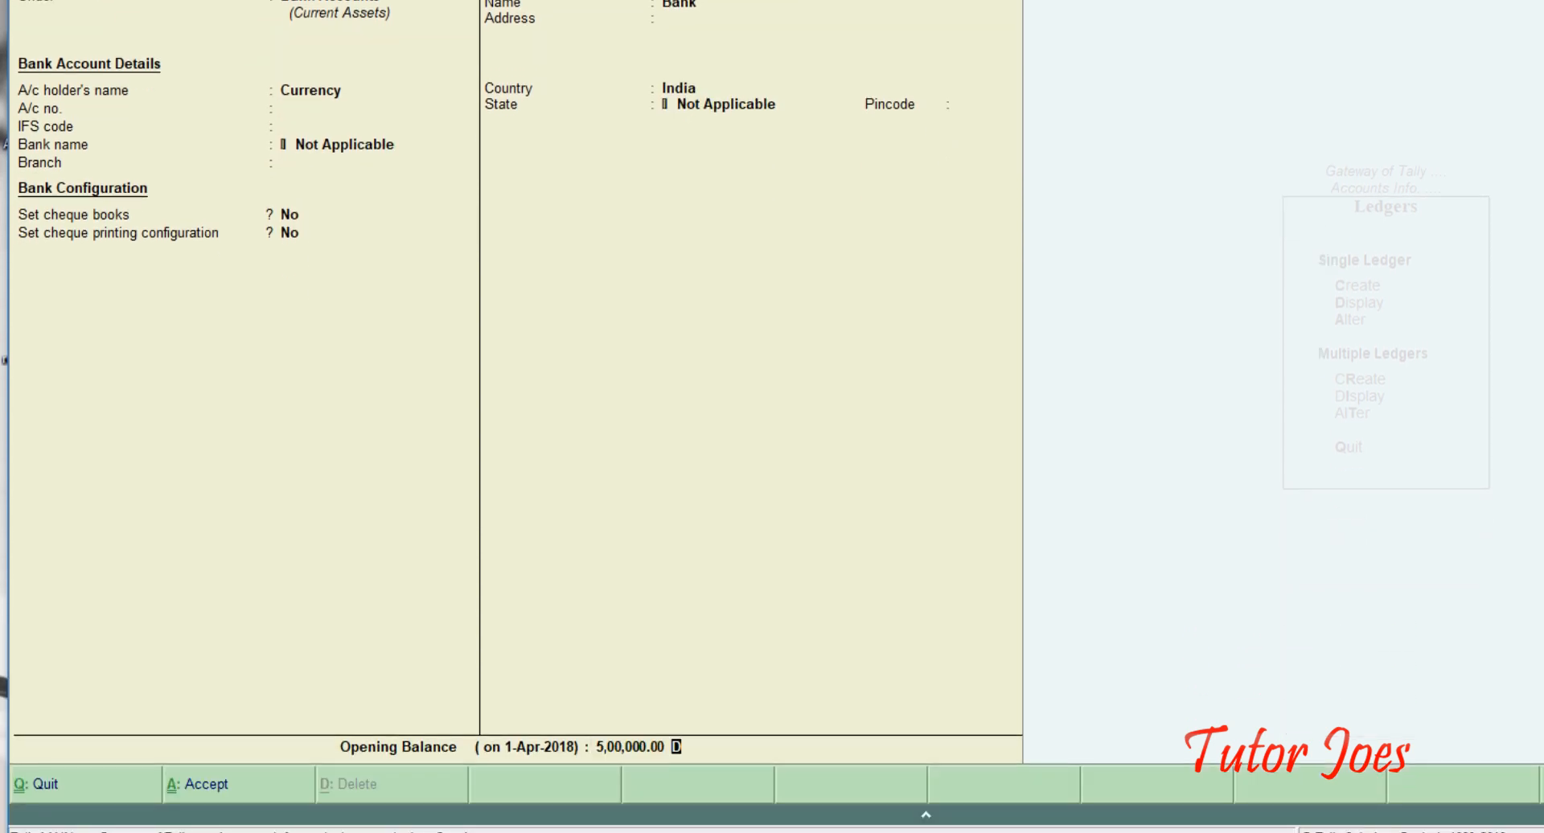
{"action": "key", "text": "Return"}
{"action": "key", "text": "Return"}
Alter the existing Cash ledger to an opening balance of 20,00,000 Dr and save it.
{"action": "key", "text": "Page_Up"}
{"action": "key", "text": "Page_Up"}
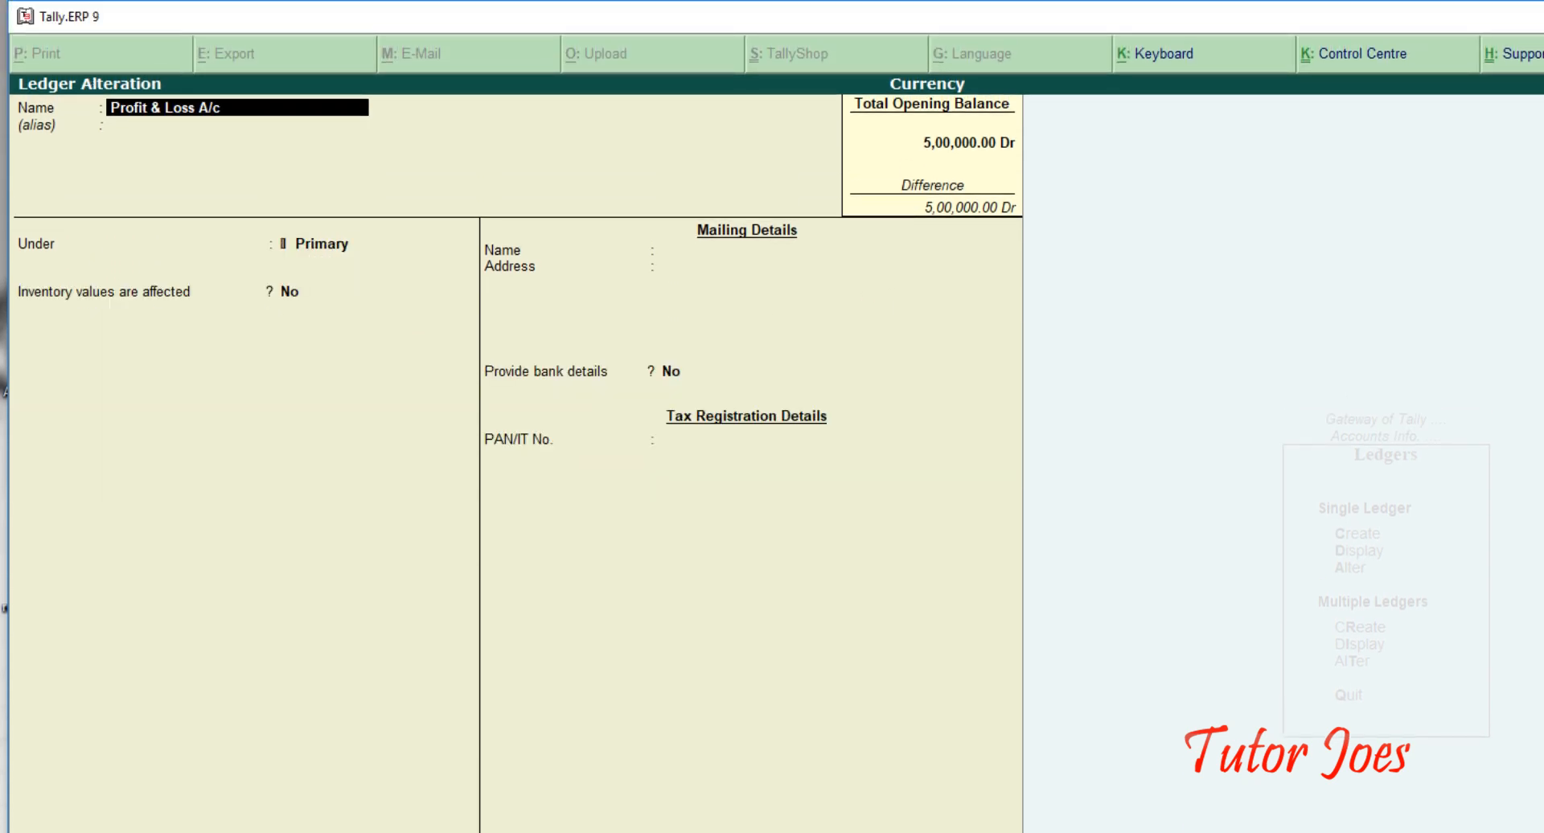
{"action": "key", "text": "Return"}
{"action": "key", "text": "Return"}
{"action": "key", "text": "Return"}
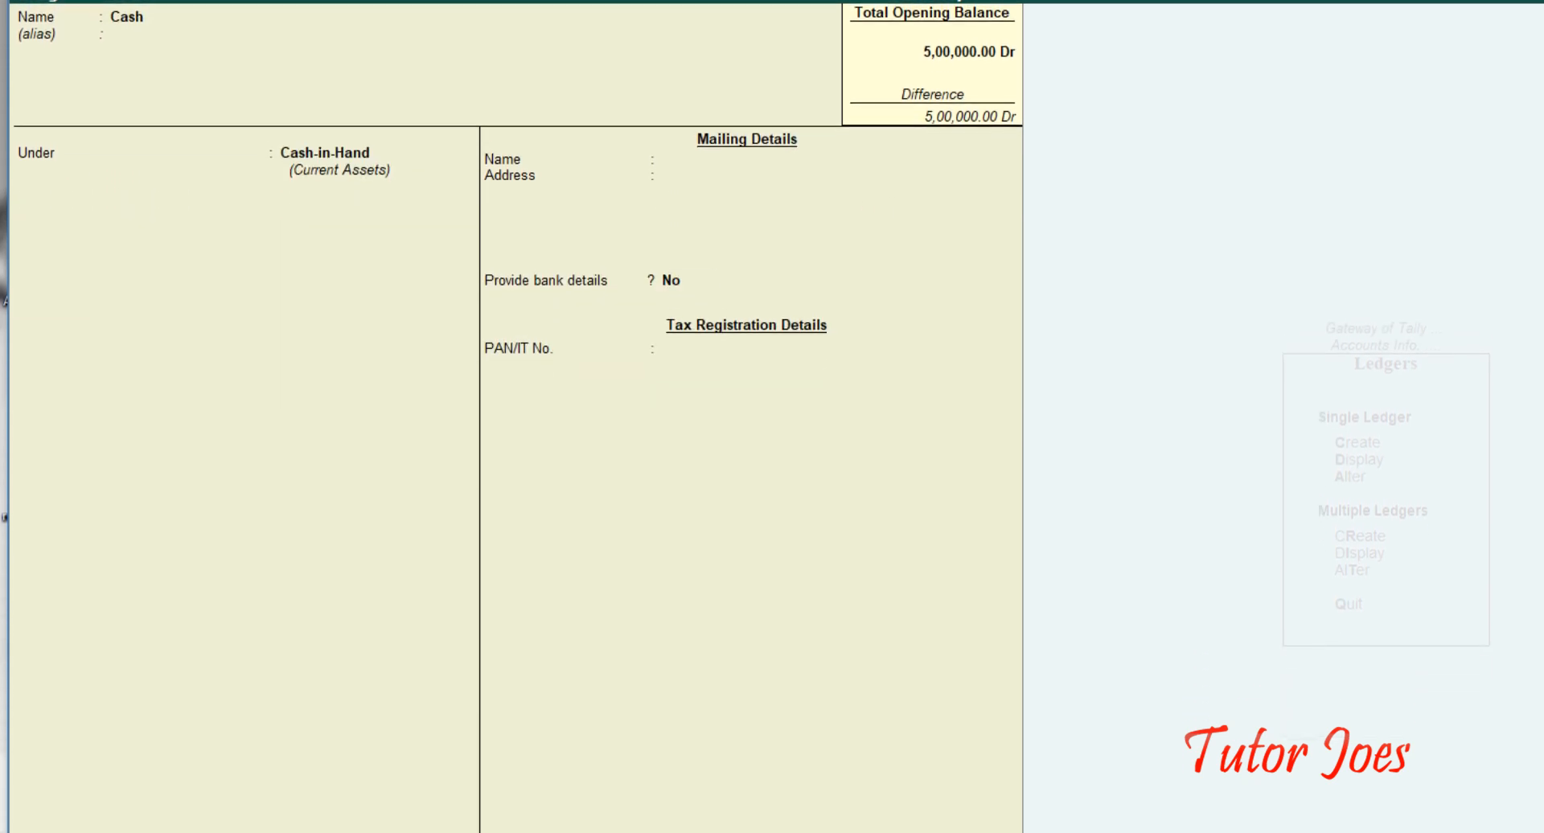
{"action": "type", "text": "20,00,000.0"}
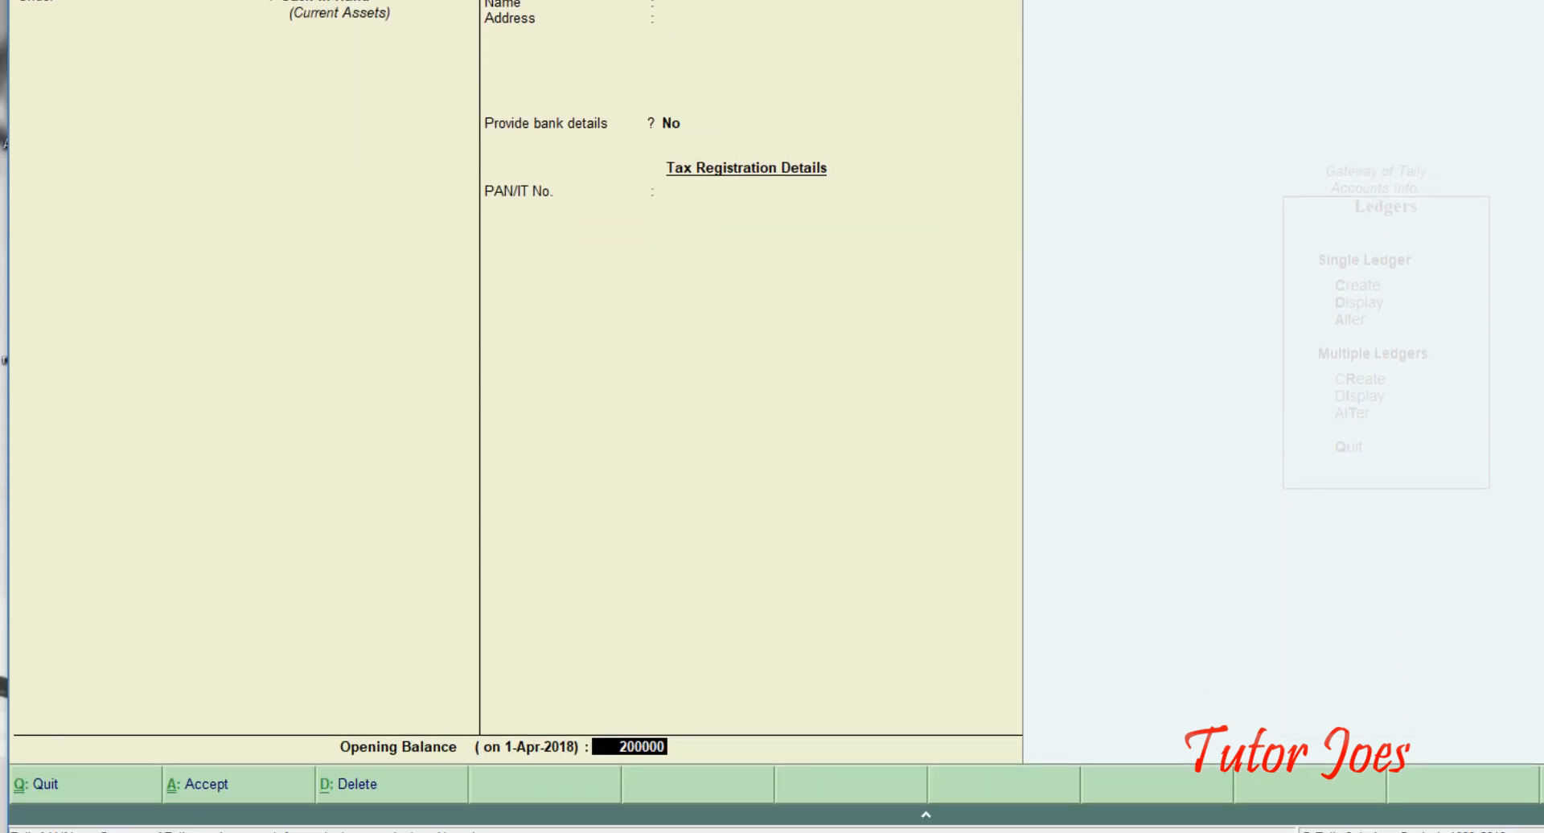
{"action": "key", "text": "Return"}
{"action": "key", "text": "Return"}
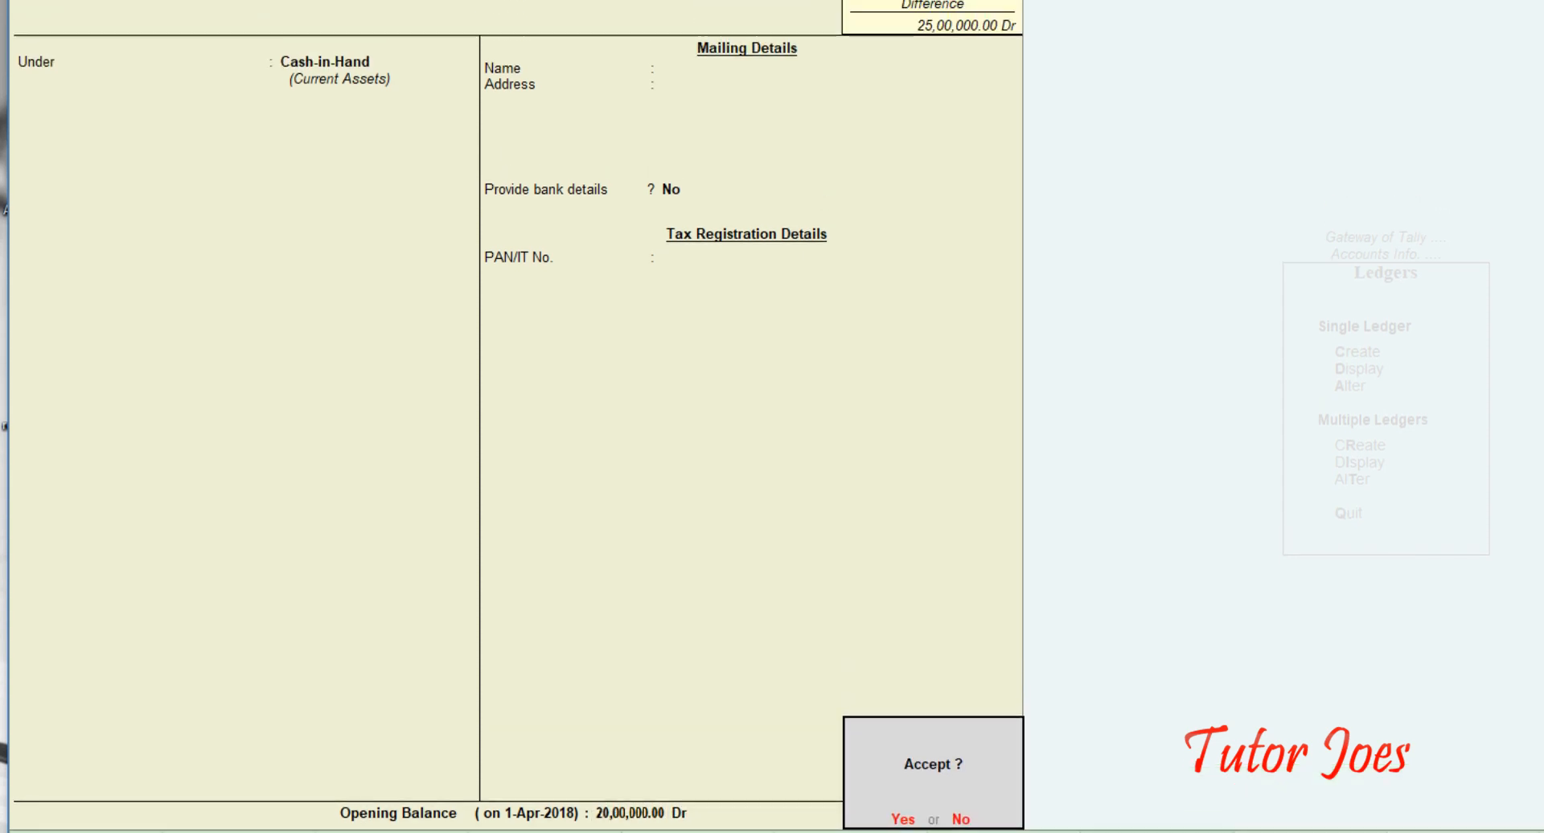
{"action": "key", "text": "Return"}
Name a new ledger Capital and place it under the Capital Account group.
{"action": "type", "text": "Capital"}
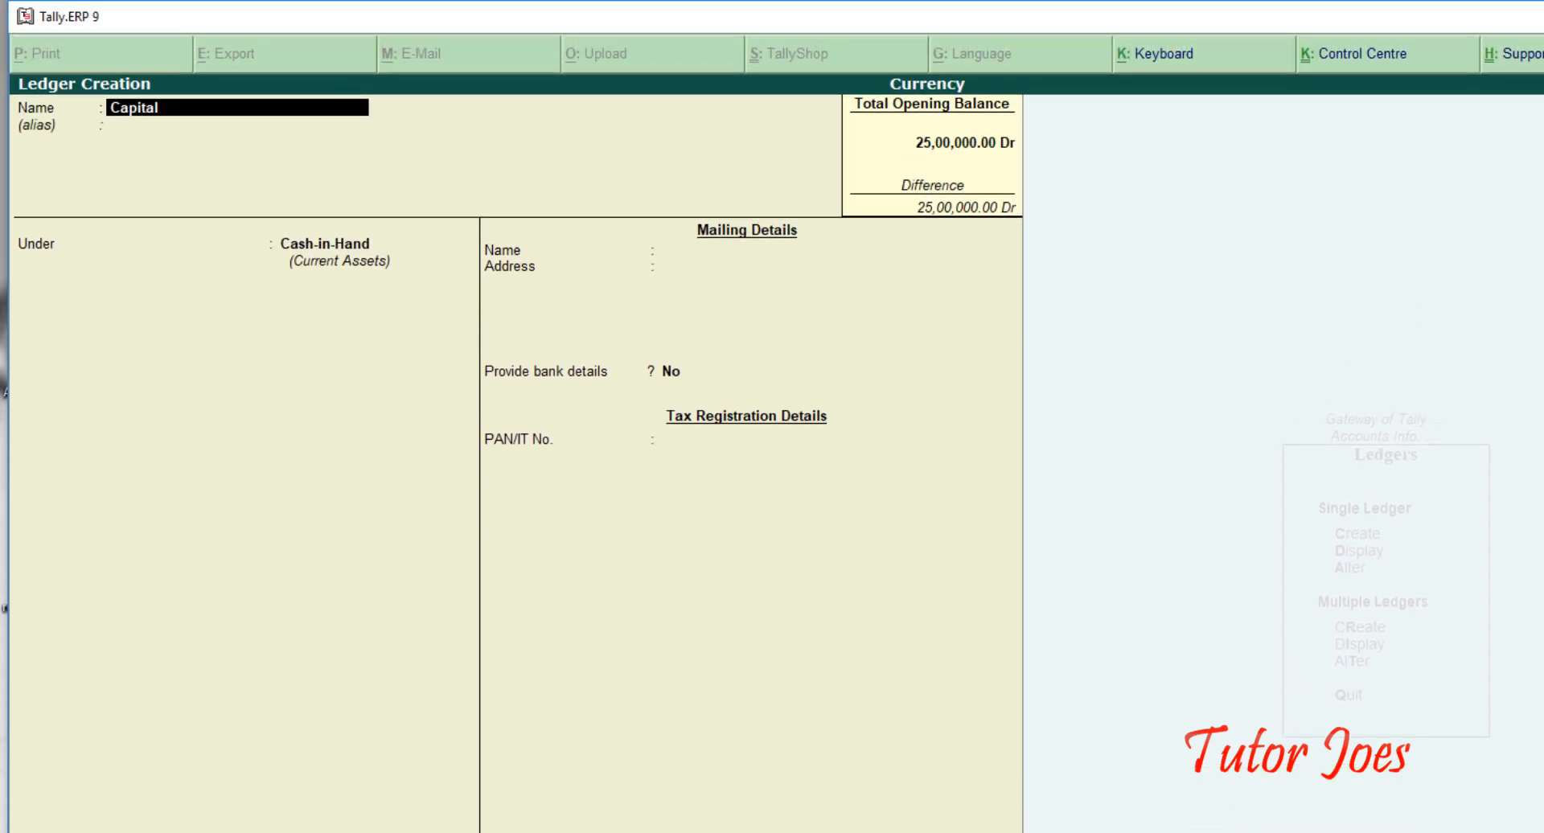
{"action": "key", "text": "Return"}
{"action": "type", "text": "Cap"}
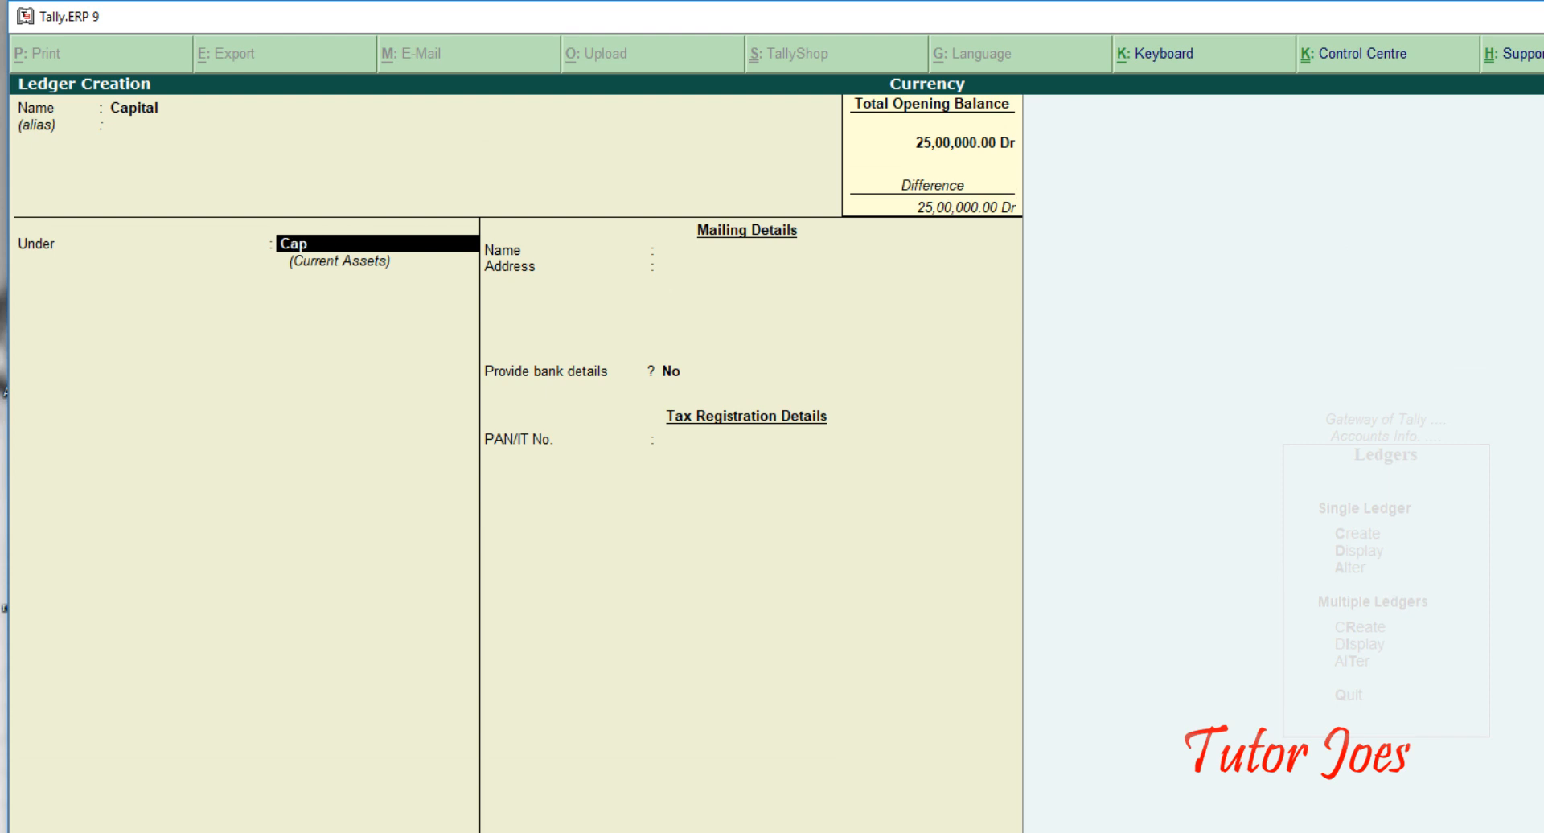
{"action": "key", "text": "Return"}
Keep the Capital ledger's default details, set its opening balance to 25,00,000 Cr, and save it.
{"action": "key", "text": "Return"}
{"action": "key", "text": "Return"}
{"action": "key", "text": "Return"}
{"action": "key", "text": "Return"}
{"action": "key", "text": "Return"}
{"action": "key", "text": "Return"}
{"action": "key", "text": "Return"}
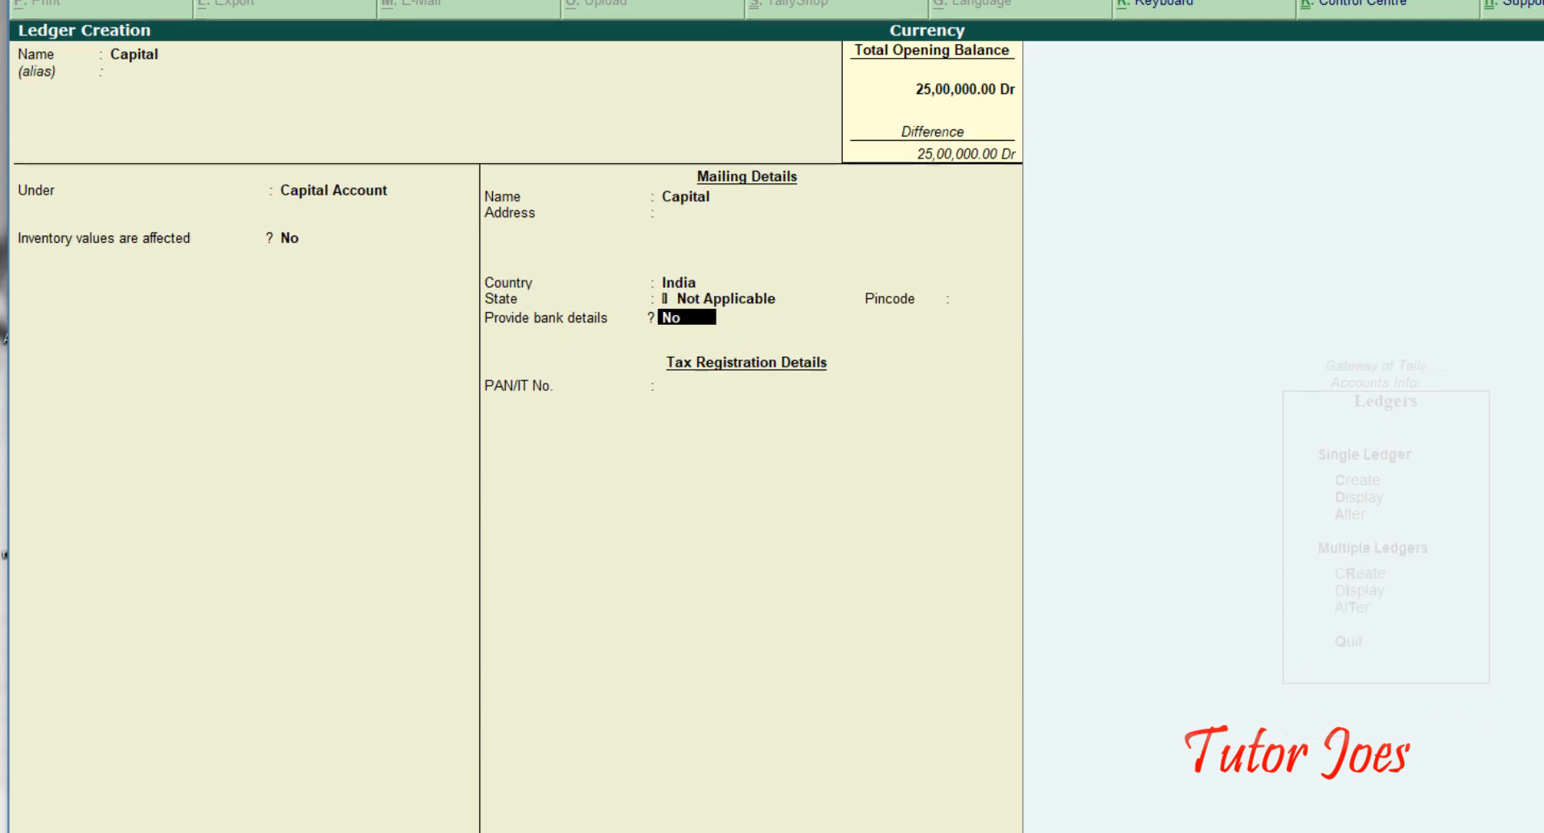
{"action": "key", "text": "Return"}
{"action": "type", "text": "2500000"}
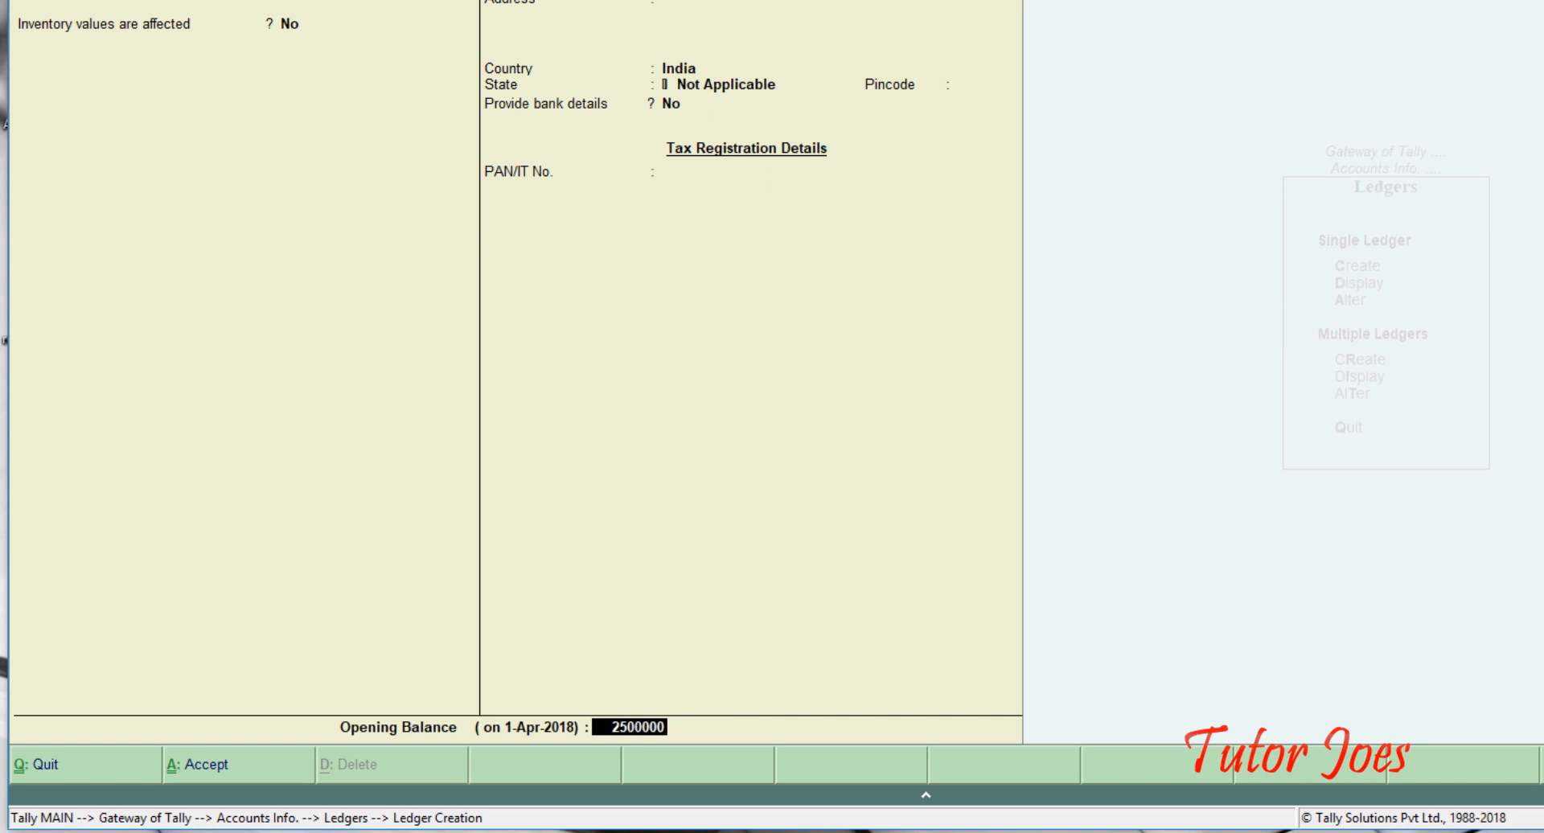
{"action": "key", "text": "Return"}
{"action": "key", "text": "Return"}
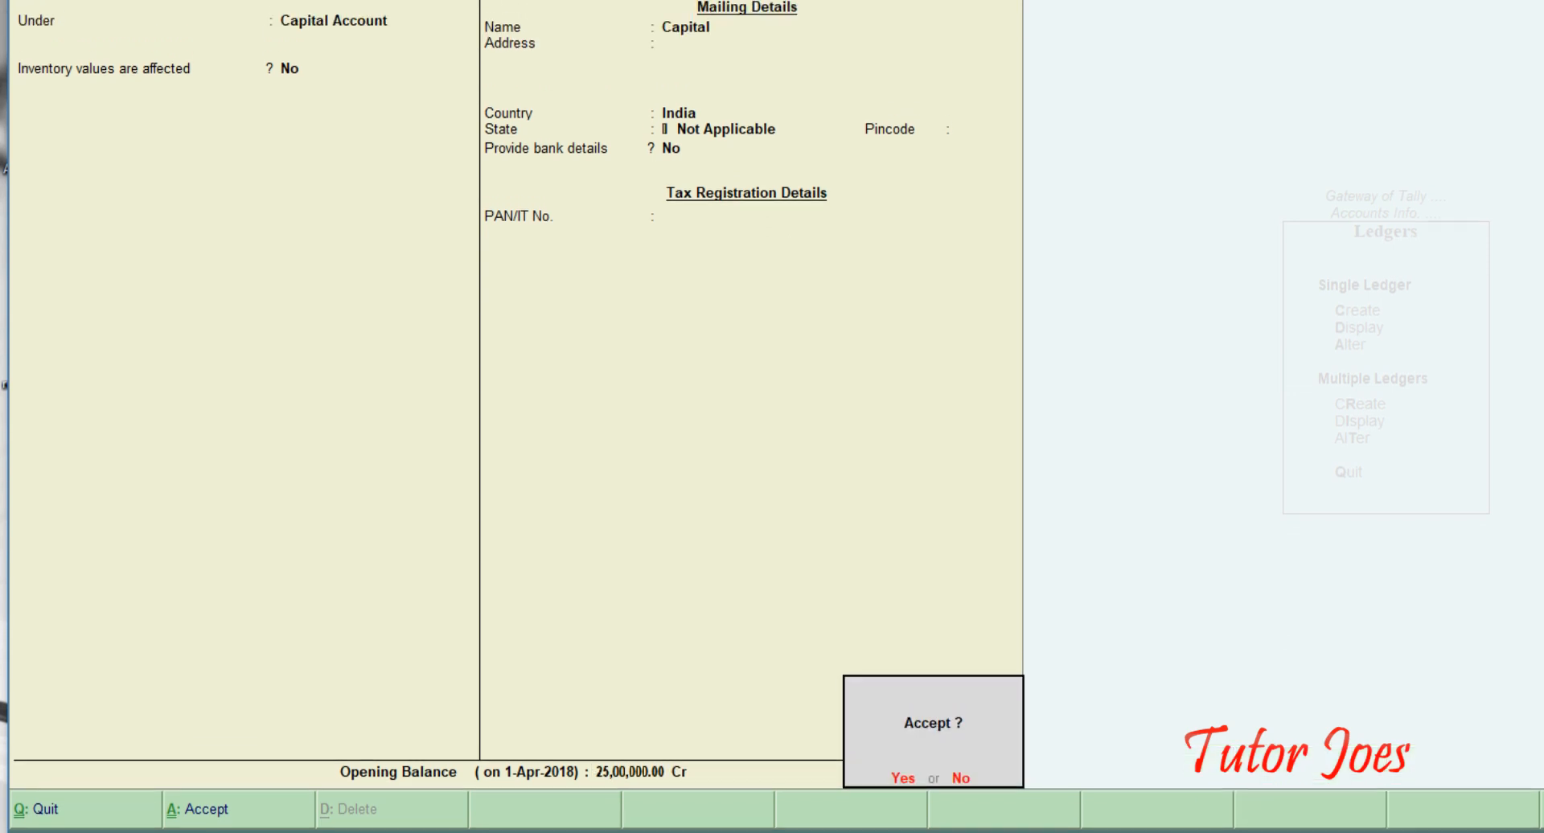
{"action": "key", "text": "Return"}
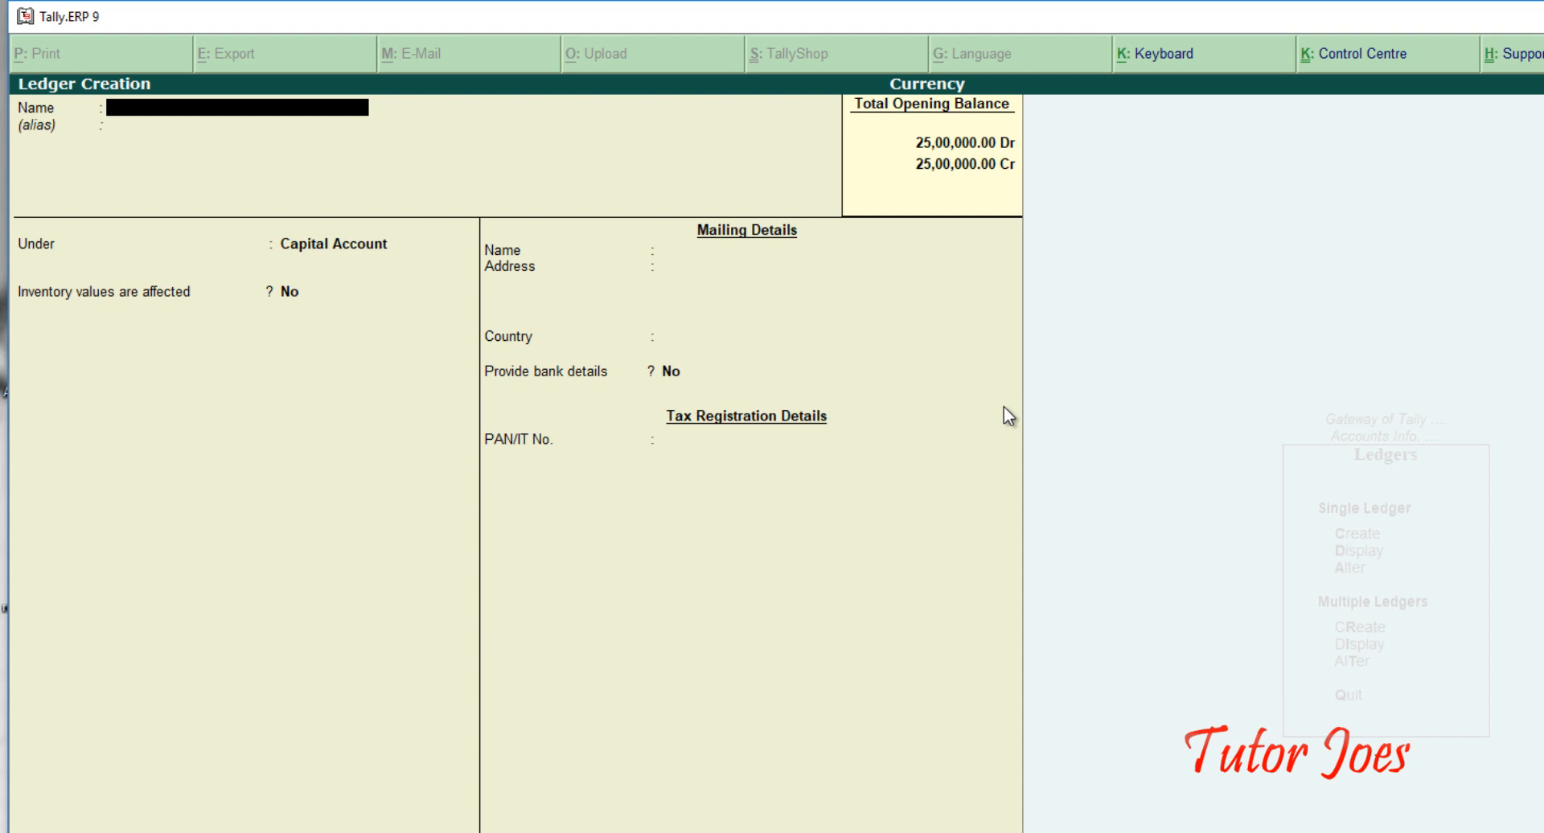
Leave ledger creation and return to the Gateway of Tally.
{"action": "key", "text": "Escape"}
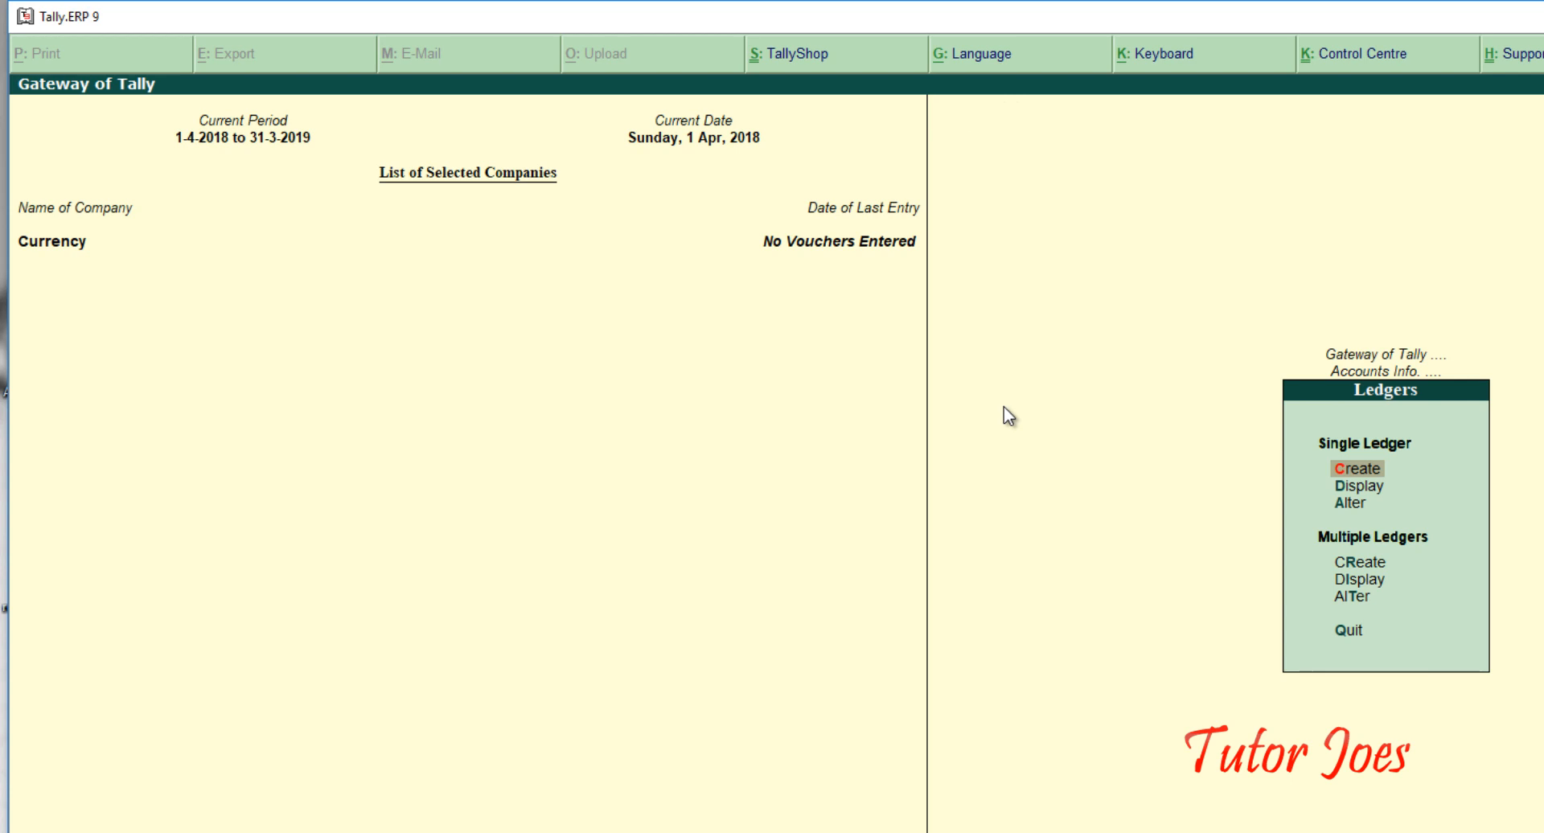
{"action": "key", "text": "Escape"}
{"action": "key", "text": "Escape"}
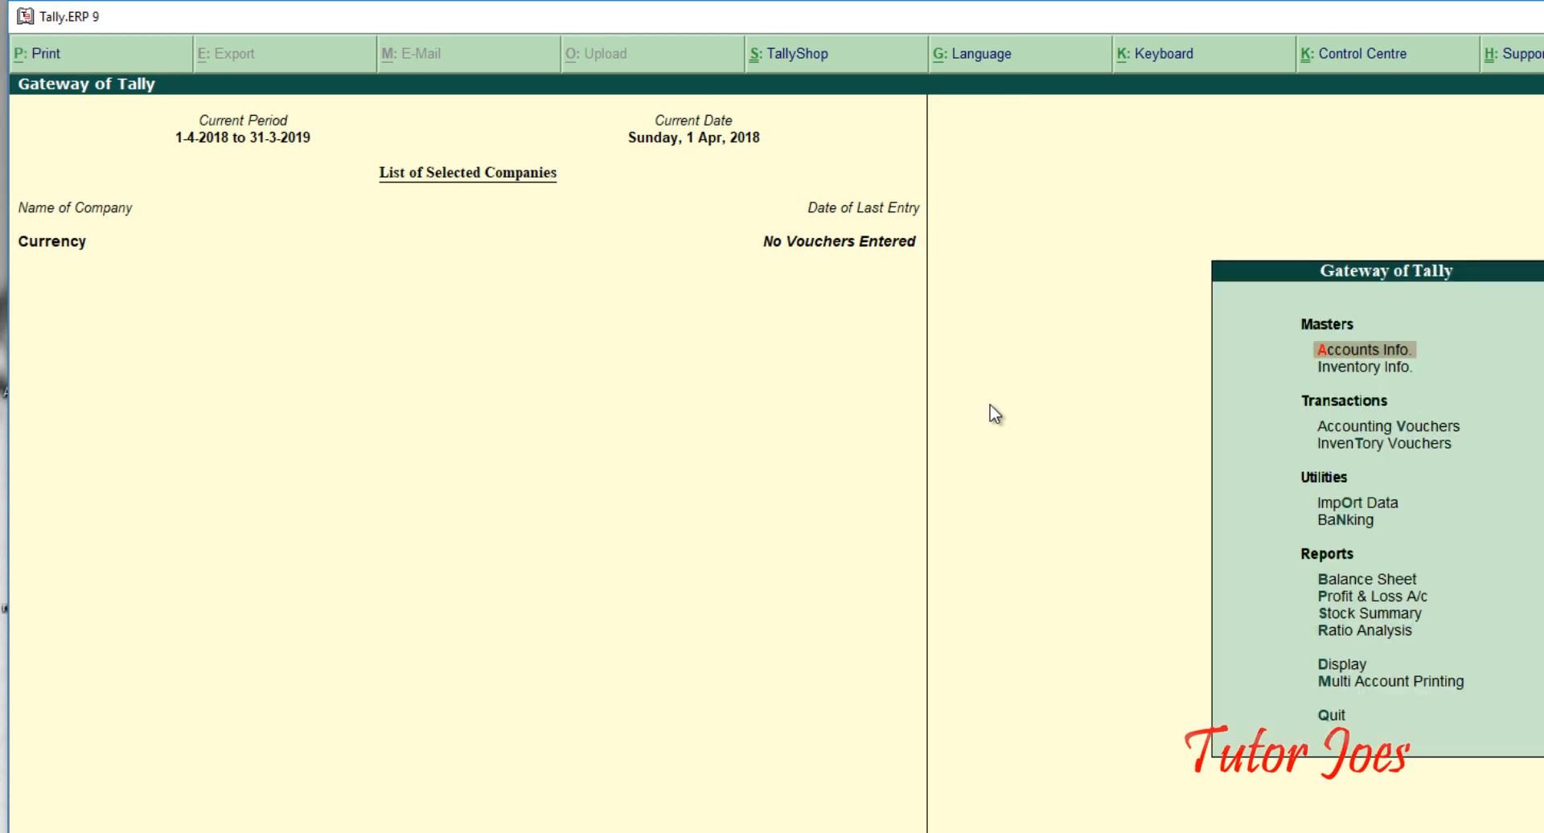
Enable multi-currency in the company's accounting features.
{"action": "key", "text": "F11"}
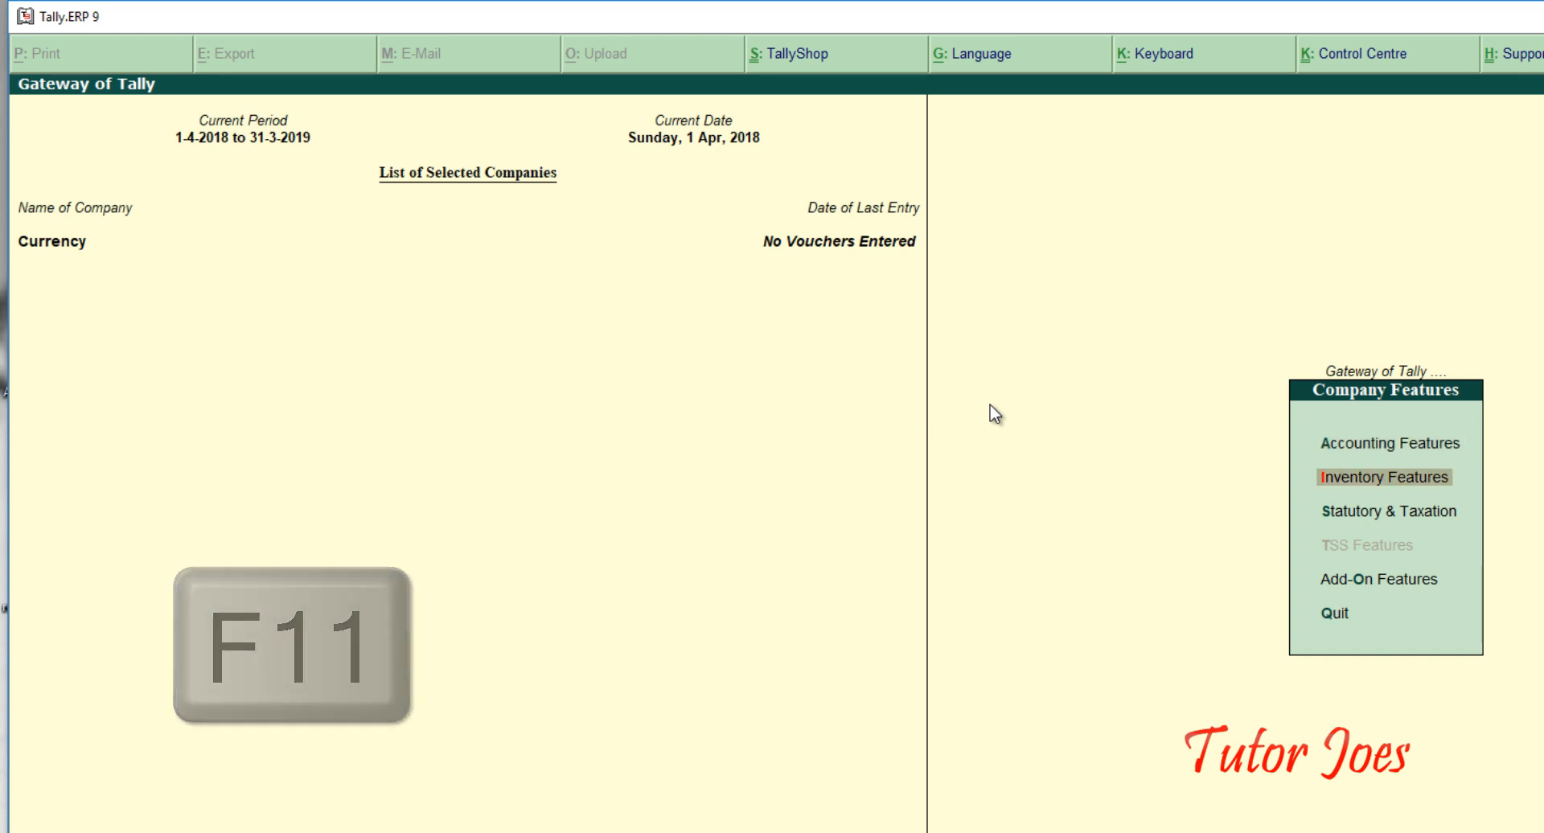
{"action": "key", "text": "Return"}
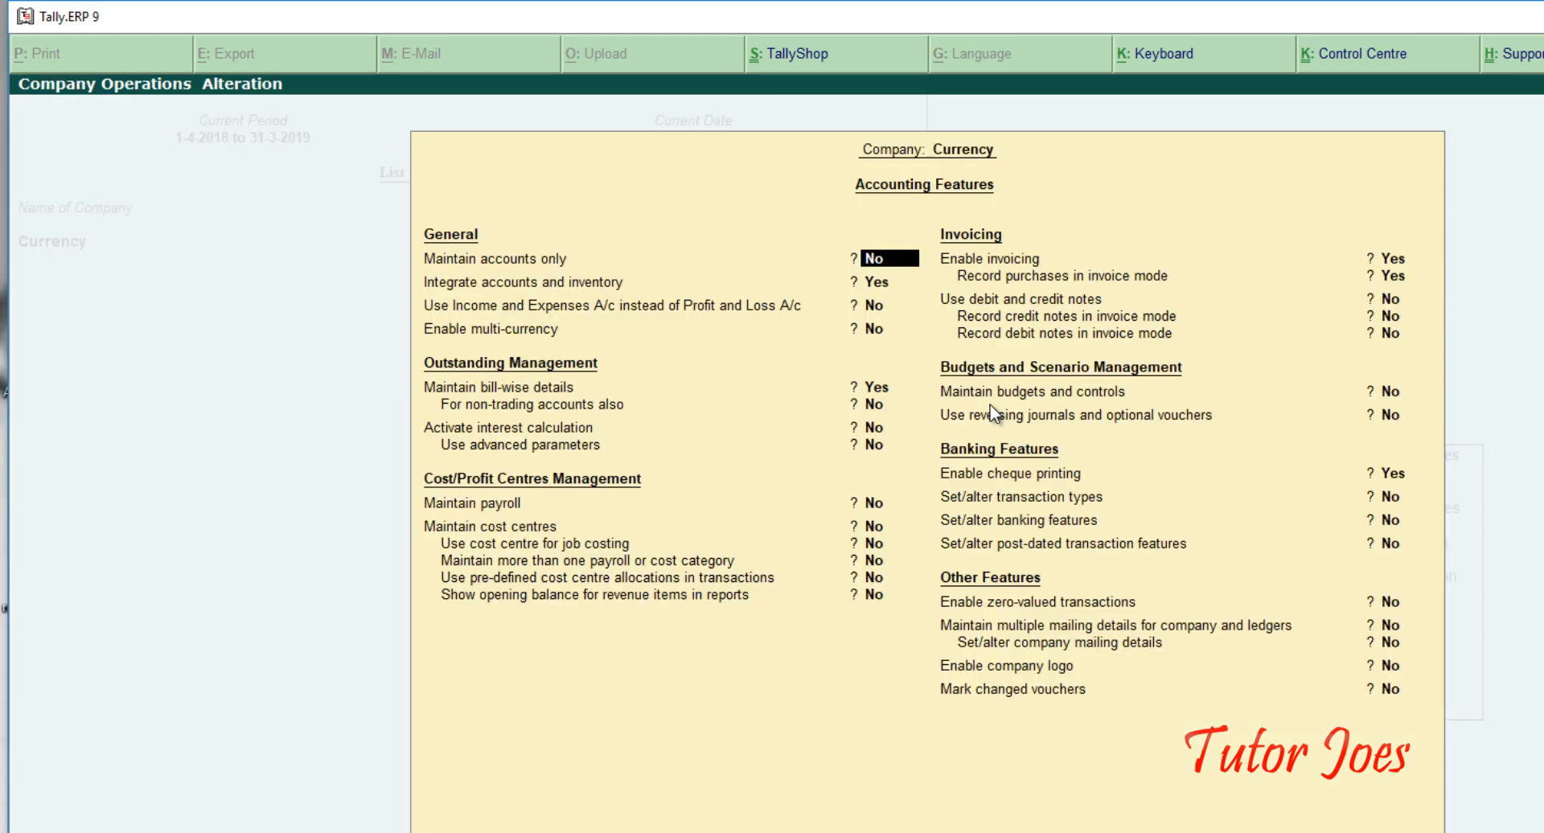
{"action": "key", "text": "Return"}
{"action": "key", "text": "Return"}
{"action": "key", "text": "Return"}
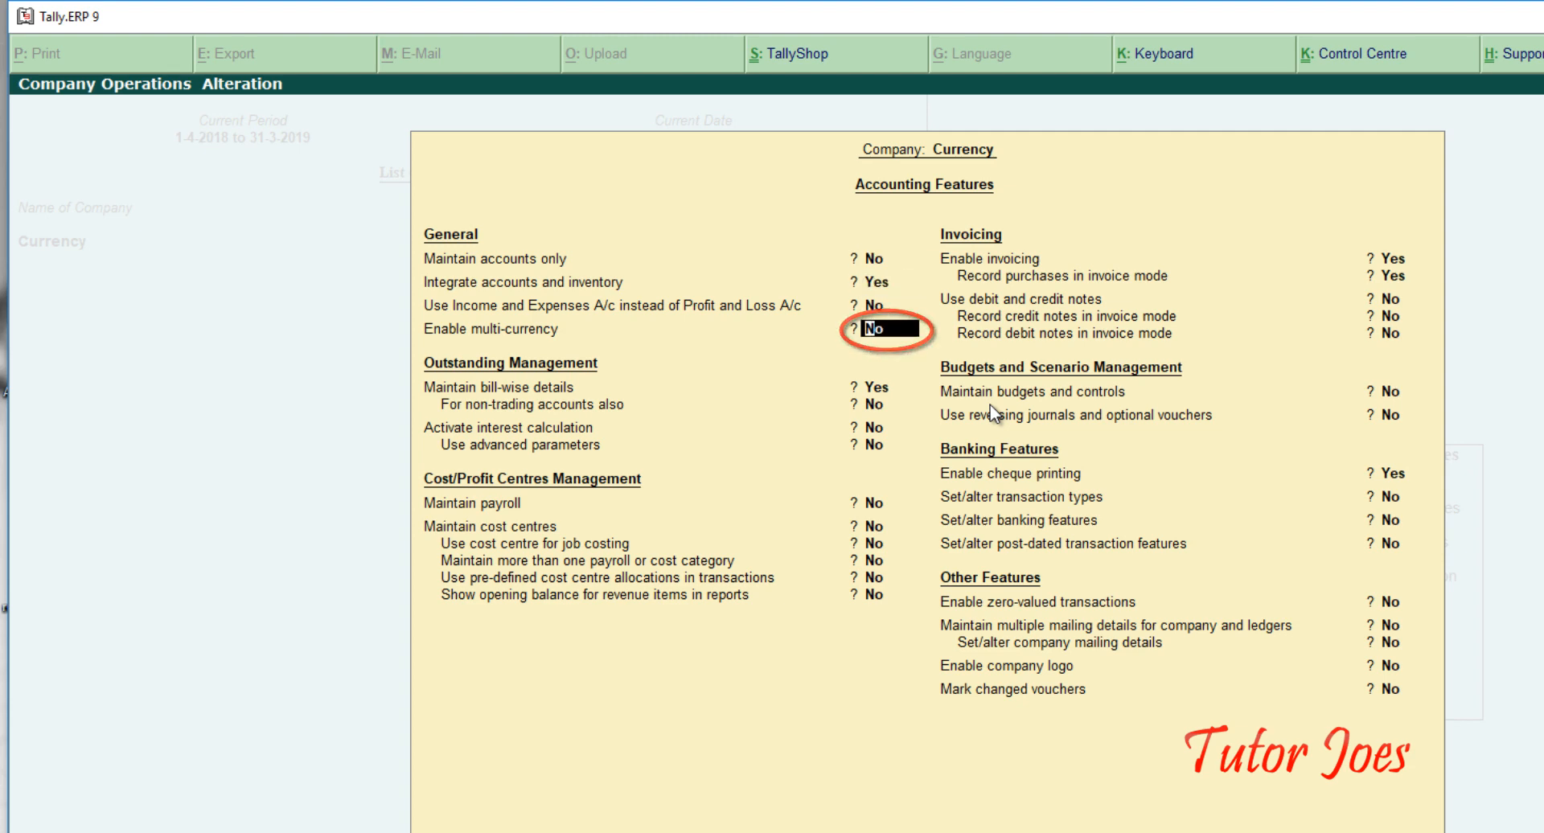
{"action": "type", "text": "y"}
Keep the remaining accounting features at their existing settings, save them, and return to the Gateway of Tally.
{"action": "key", "text": "Return"}
{"action": "key", "text": "Return"}
{"action": "key", "text": "Return"}
{"action": "key", "text": "Return"}
{"action": "key", "text": "Return"}
{"action": "key", "text": "Return"}
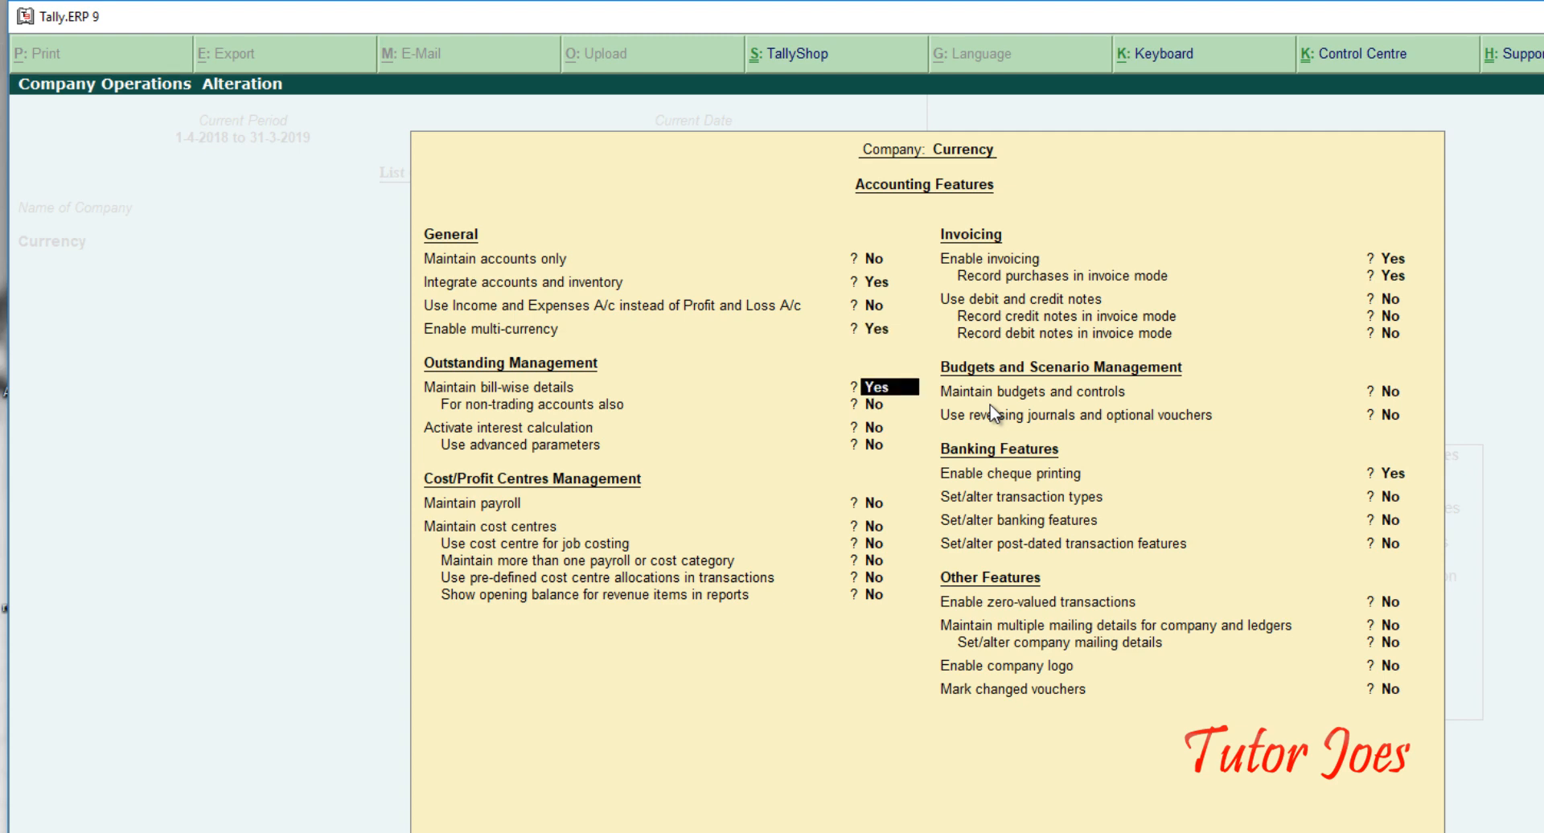
{"action": "key", "text": "Return"}
{"action": "key", "text": "Return"}
{"action": "key", "text": "Return"}
{"action": "key", "text": "Return"}
{"action": "key", "text": "Return"}
{"action": "key", "text": "Return"}
{"action": "key", "text": "Return"}
{"action": "key", "text": "Return"}
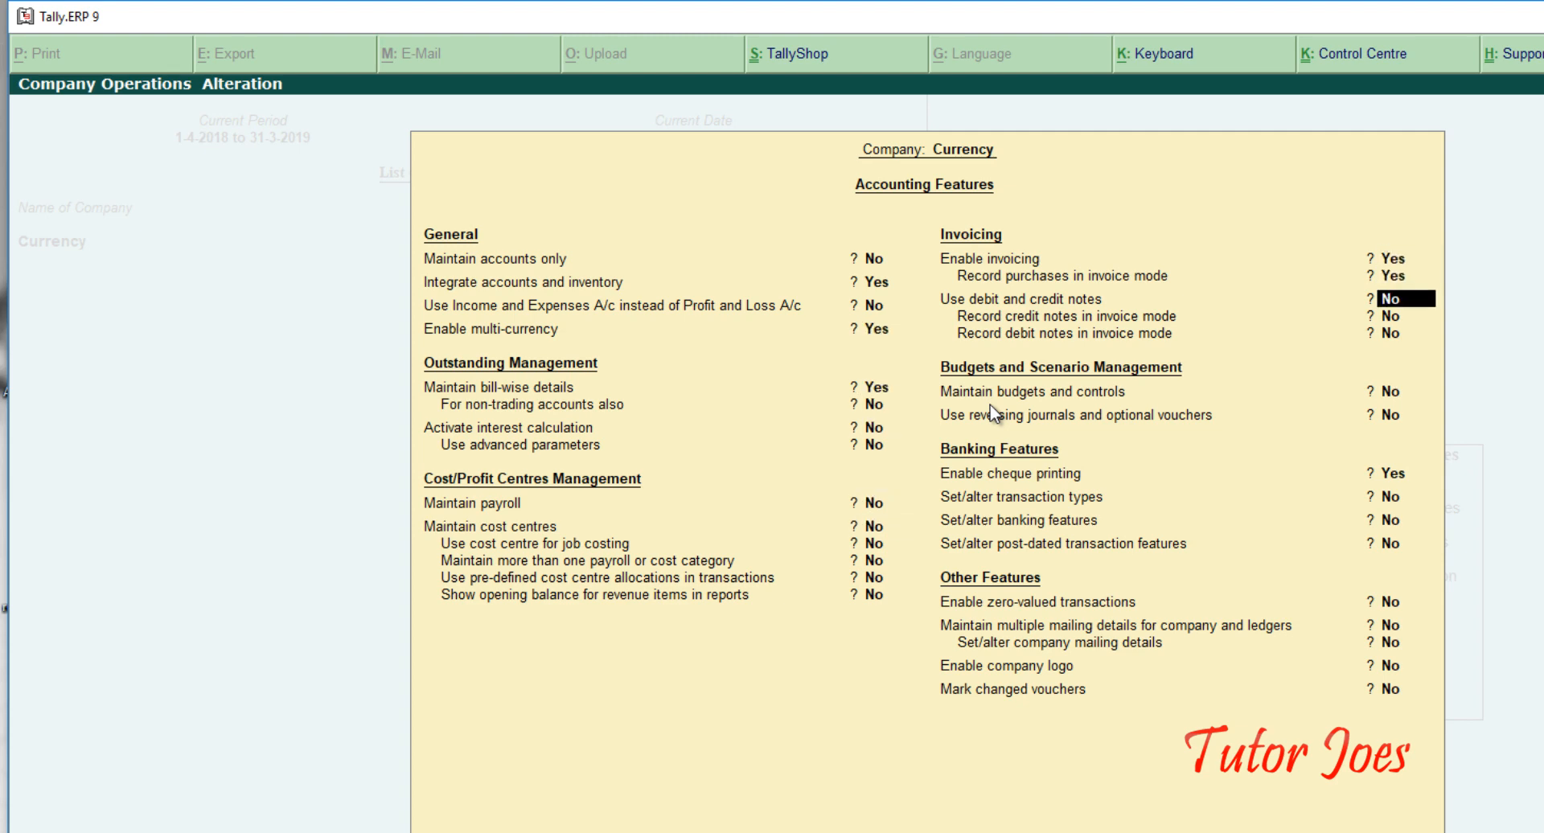
{"action": "key", "text": "Return"}
{"action": "key", "text": "Return"}
{"action": "key", "text": "Return"}
{"action": "key", "text": "Return"}
{"action": "key", "text": "Return"}
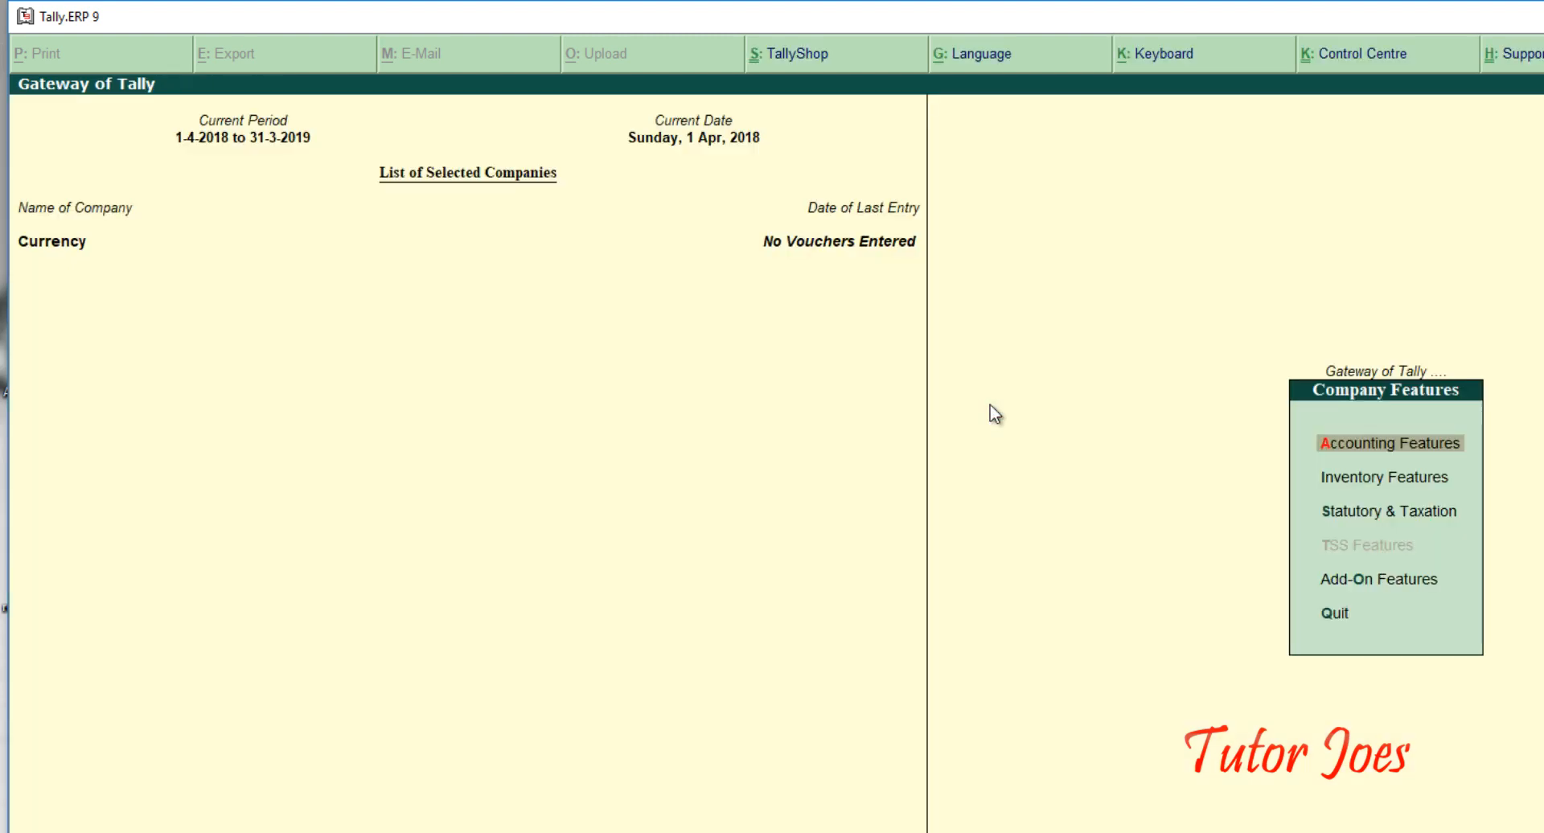
{"action": "key", "text": "Escape"}
Start a new currency with the symbol $ and the formal name Us Dollar.
{"action": "key", "text": "Return"}
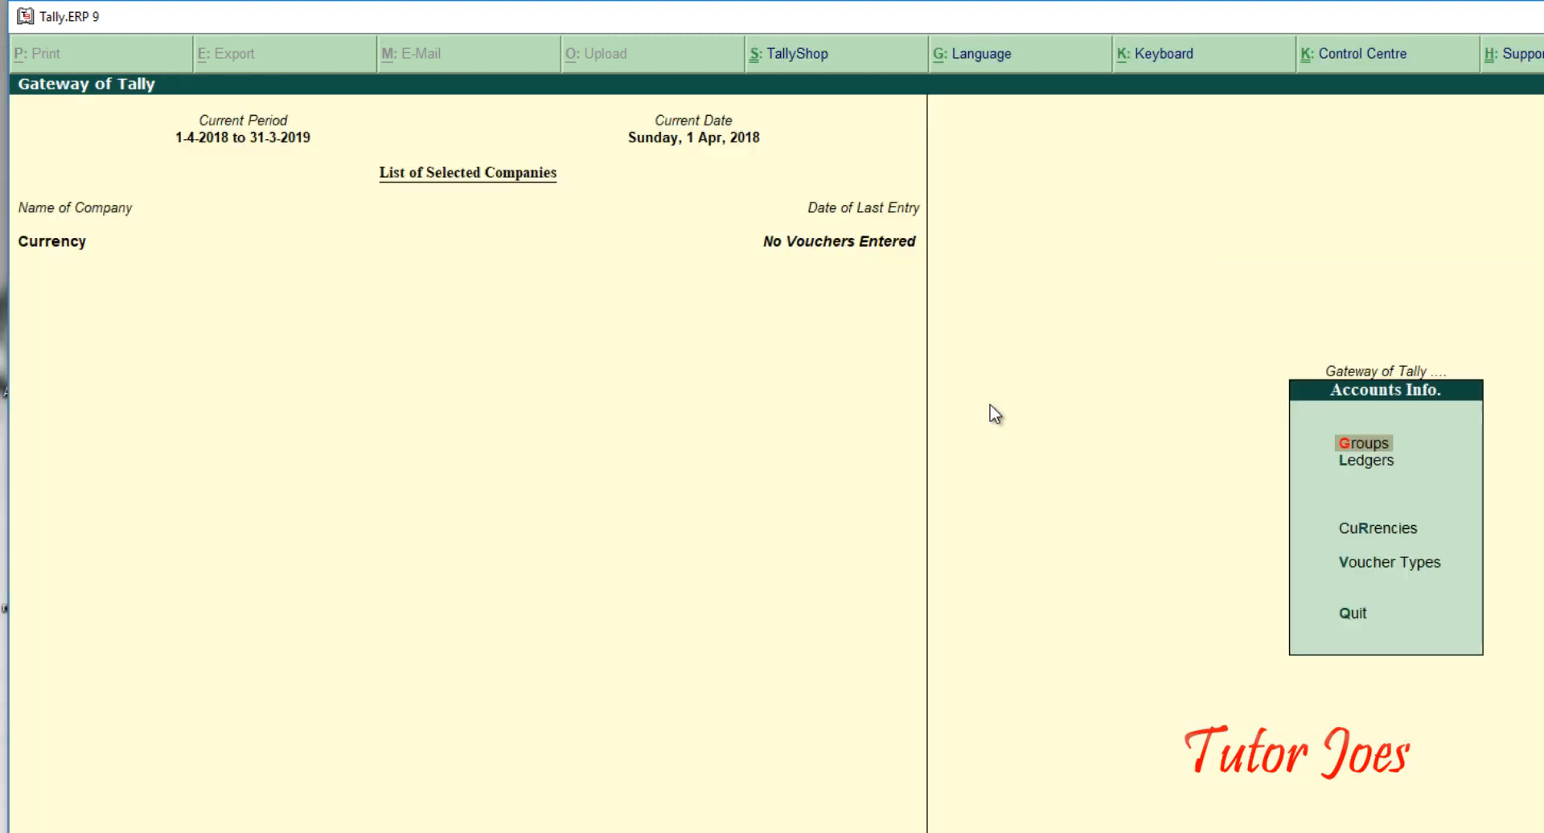
{"action": "key", "text": "Down"}
{"action": "key", "text": "Down"}
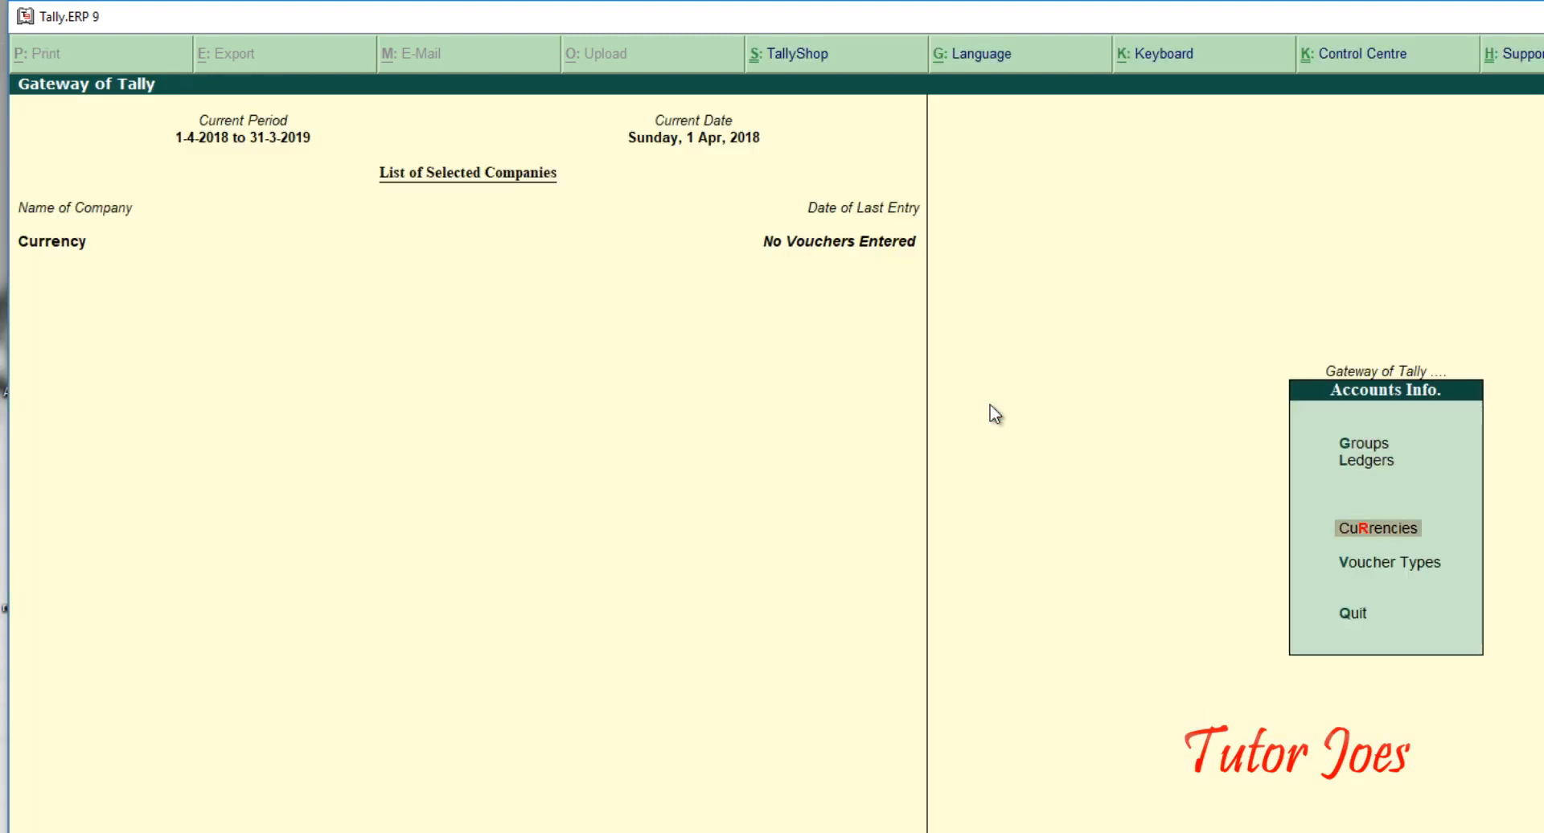
{"action": "key", "text": "Return"}
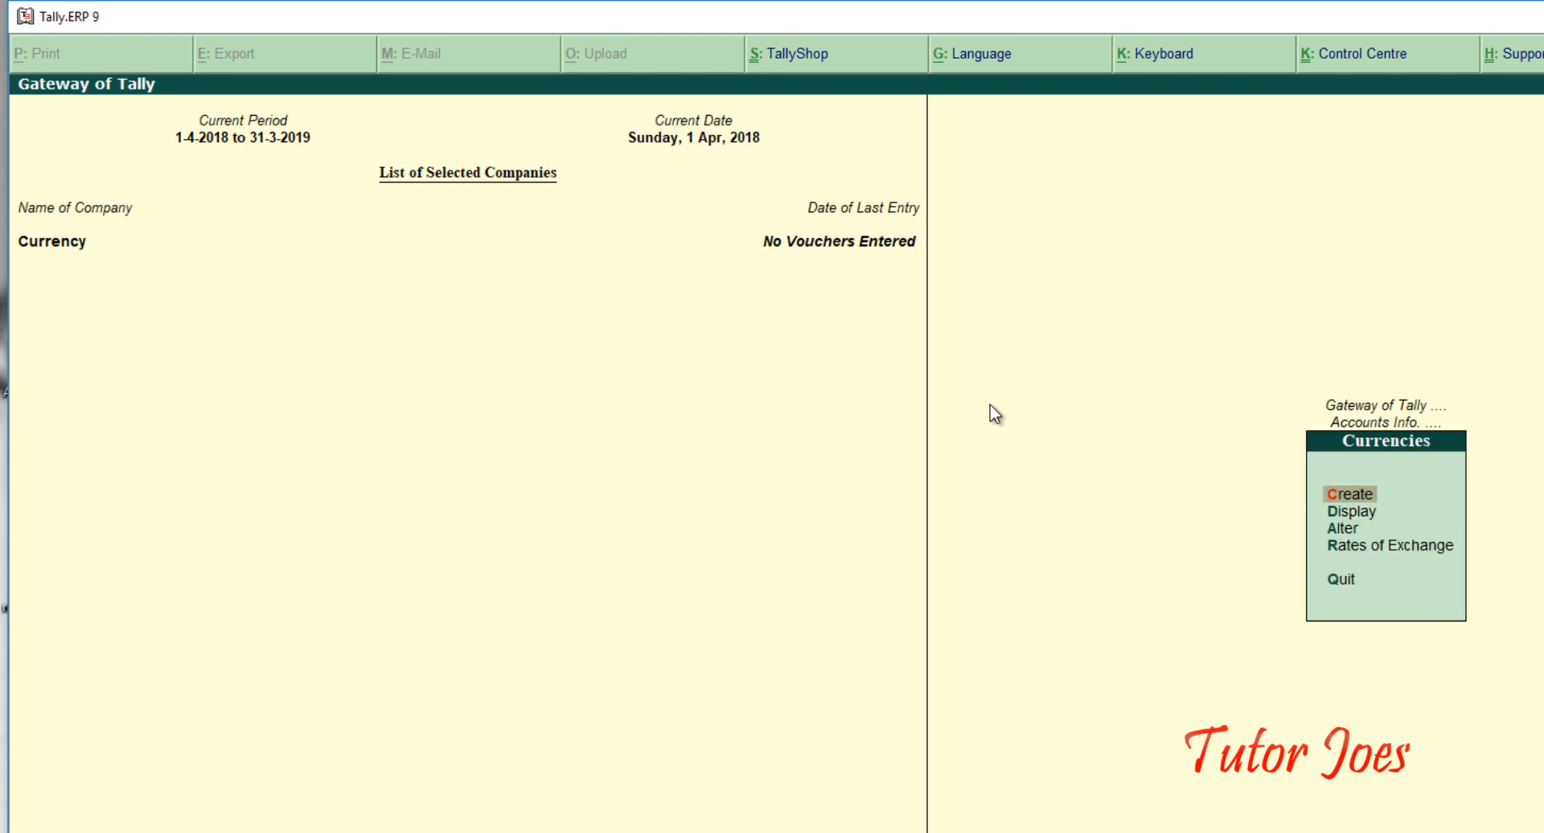
{"action": "key", "text": "Return"}
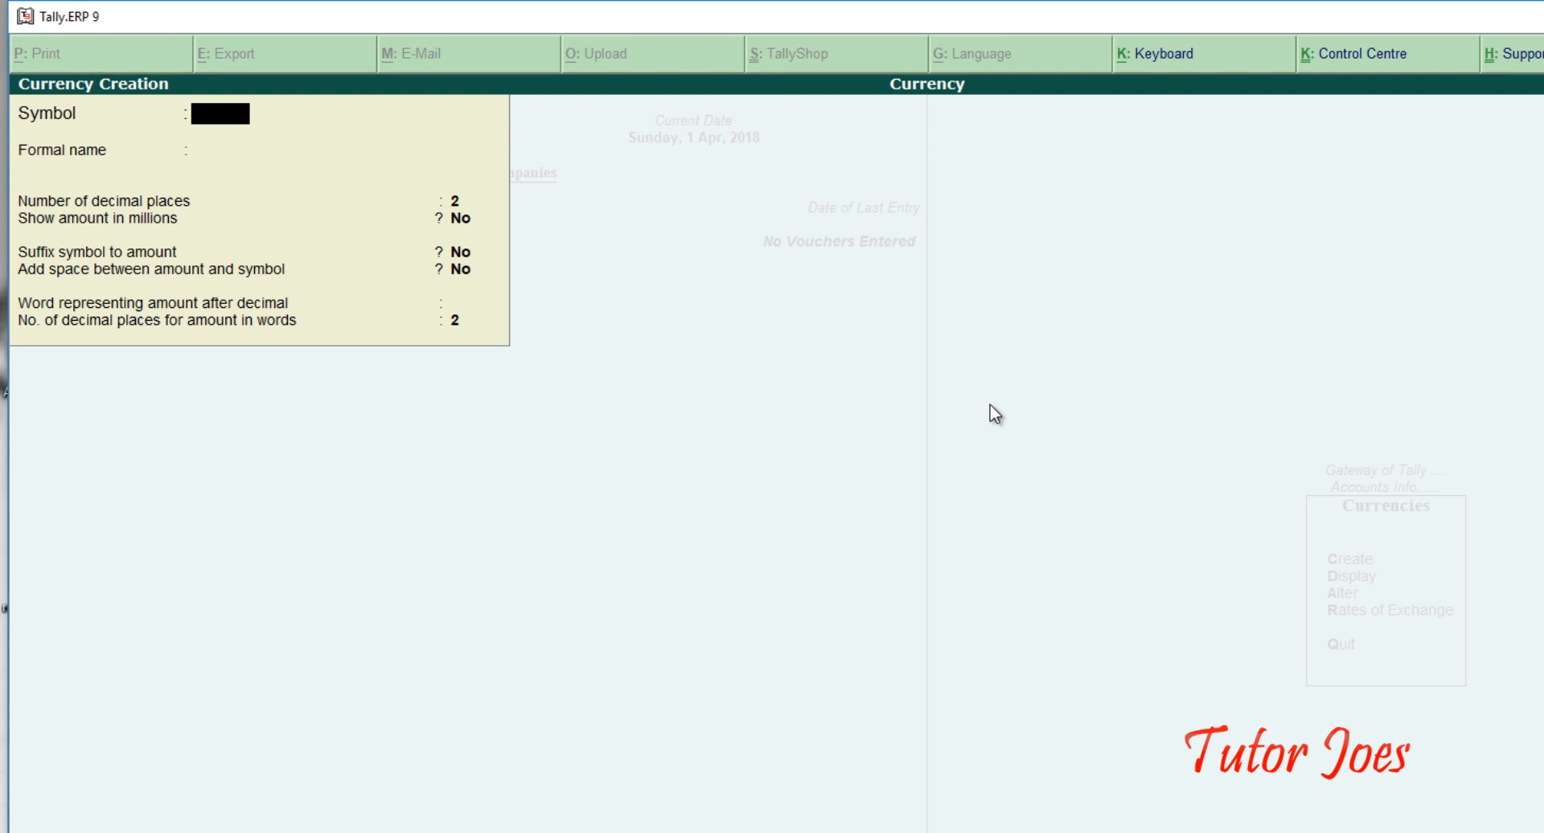
{"action": "type", "text": "$"}
{"action": "key", "text": "Return"}
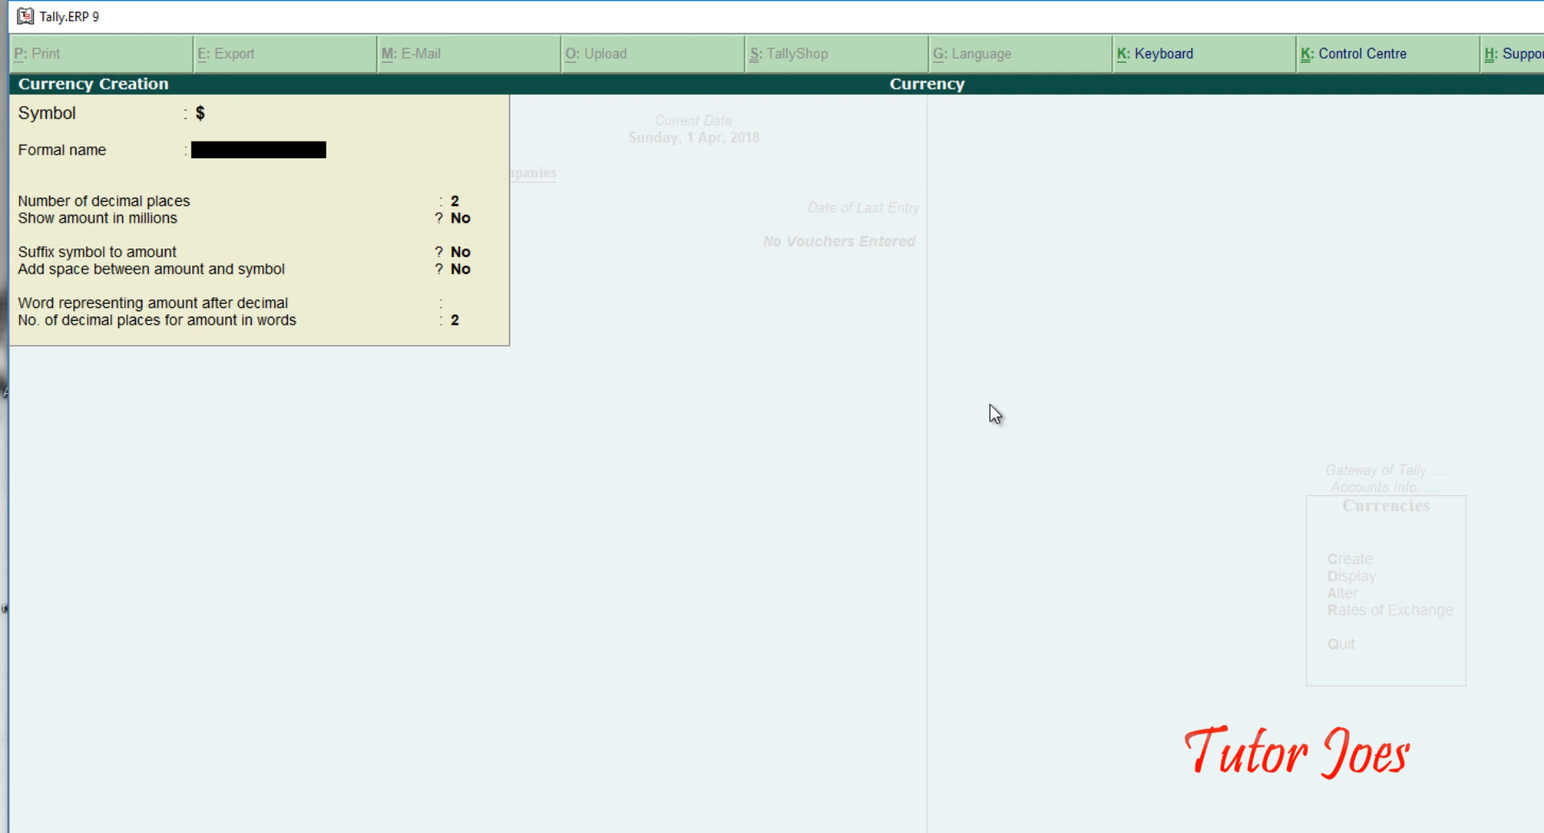
{"action": "type", "text": "Us Dollar"}
{"action": "key", "text": "Return"}
Keep the Us Dollar currency's default decimal and symbol formatting, save it, and leave currency creation.
{"action": "key", "text": "Return"}
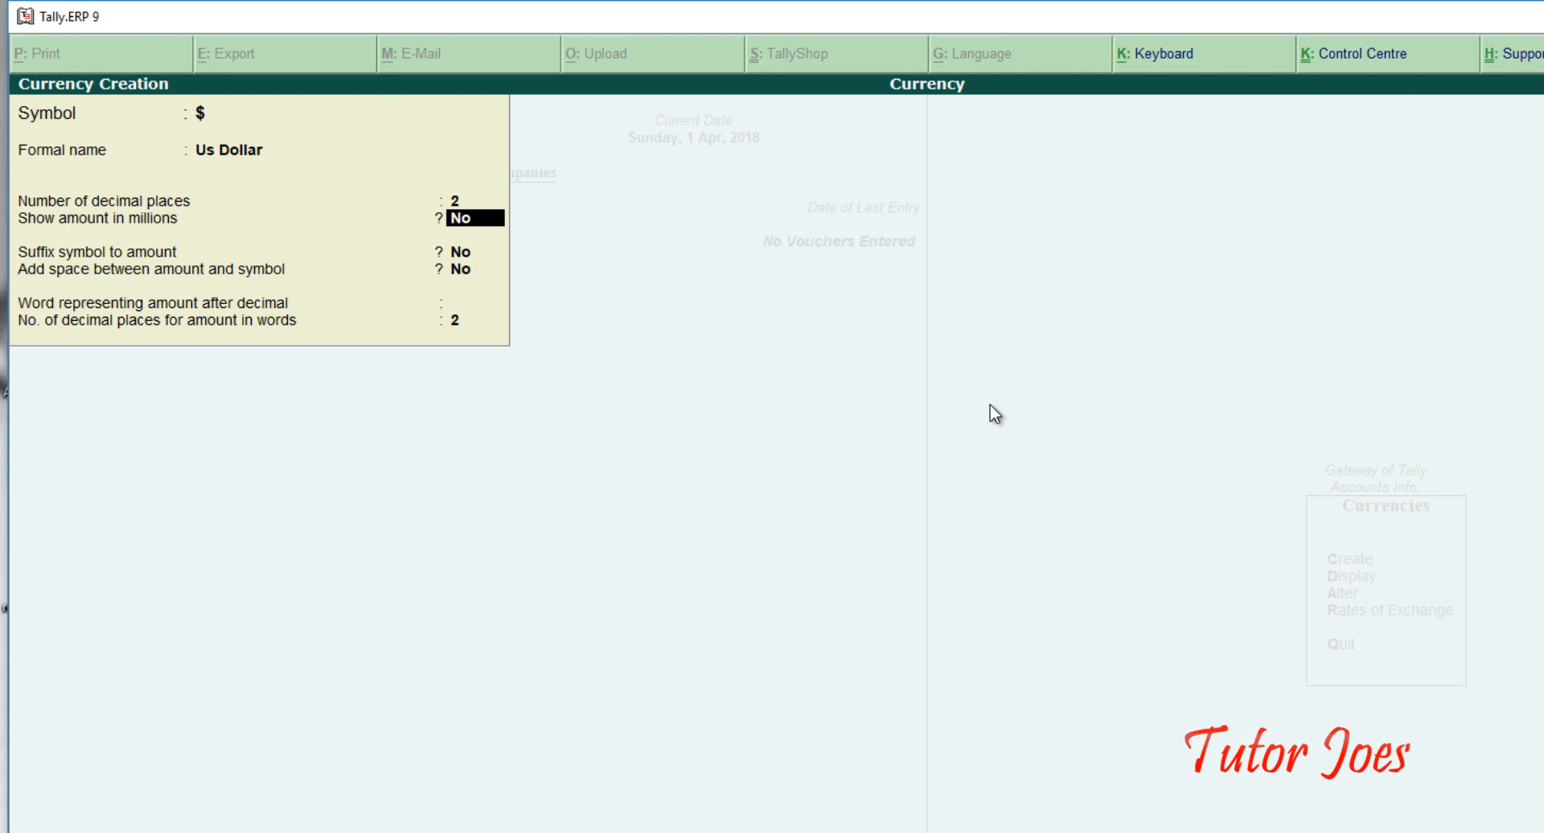
{"action": "key", "text": "Return"}
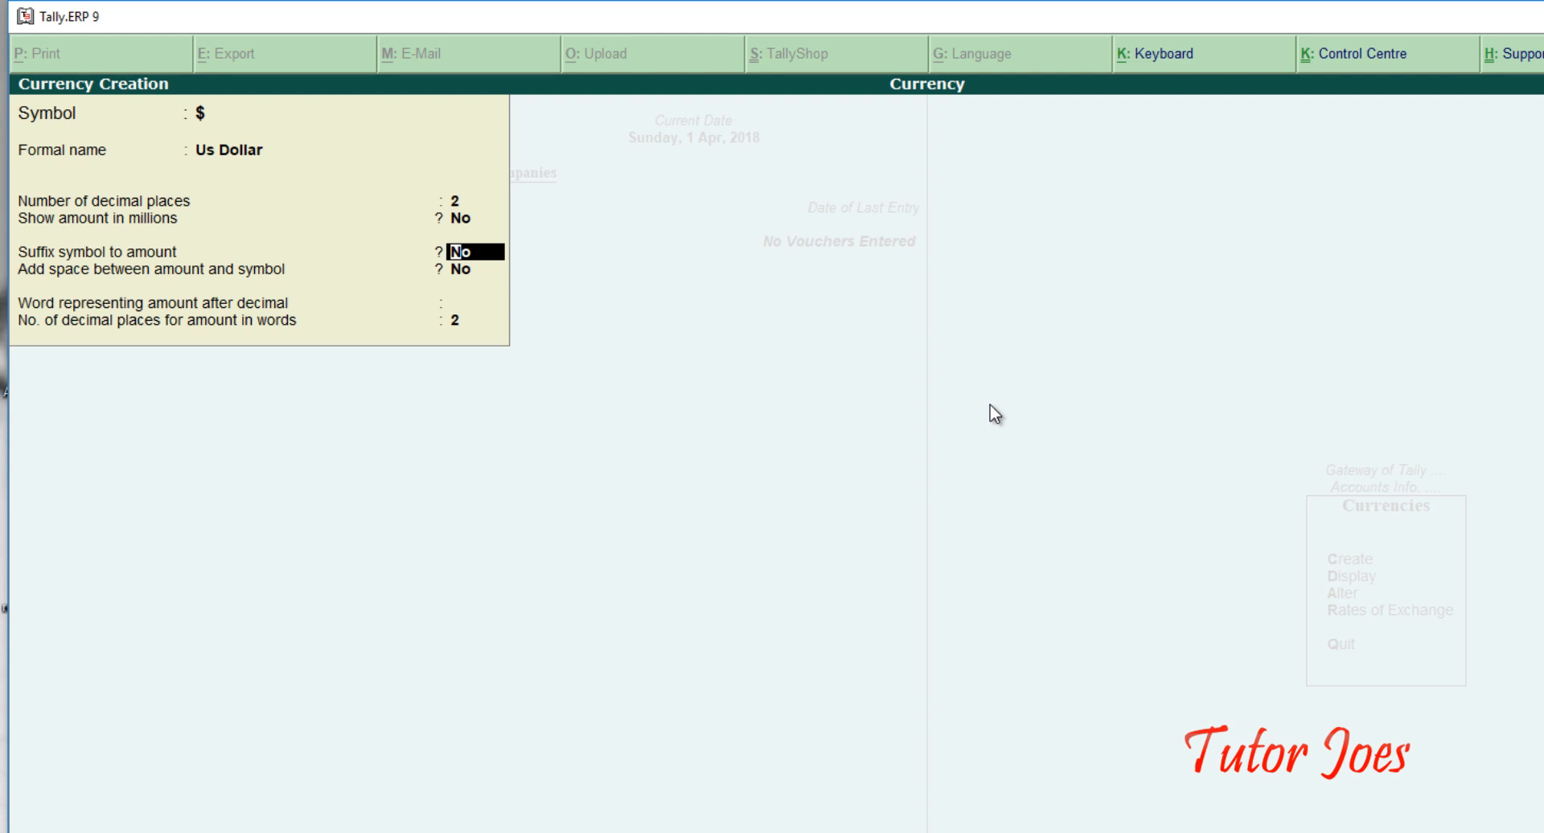
{"action": "key", "text": "Return"}
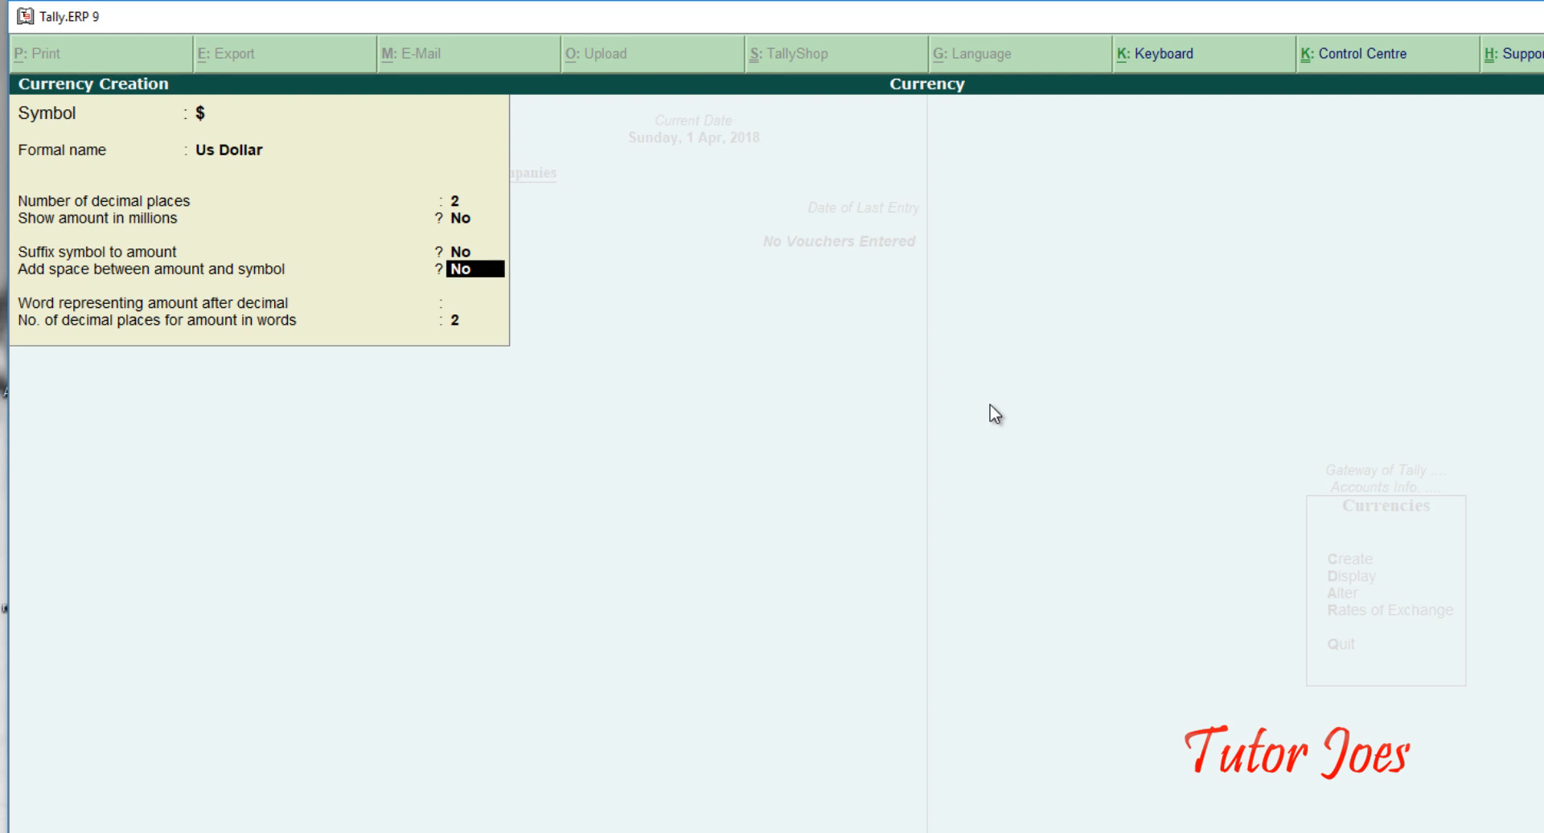
{"action": "key", "text": "Return"}
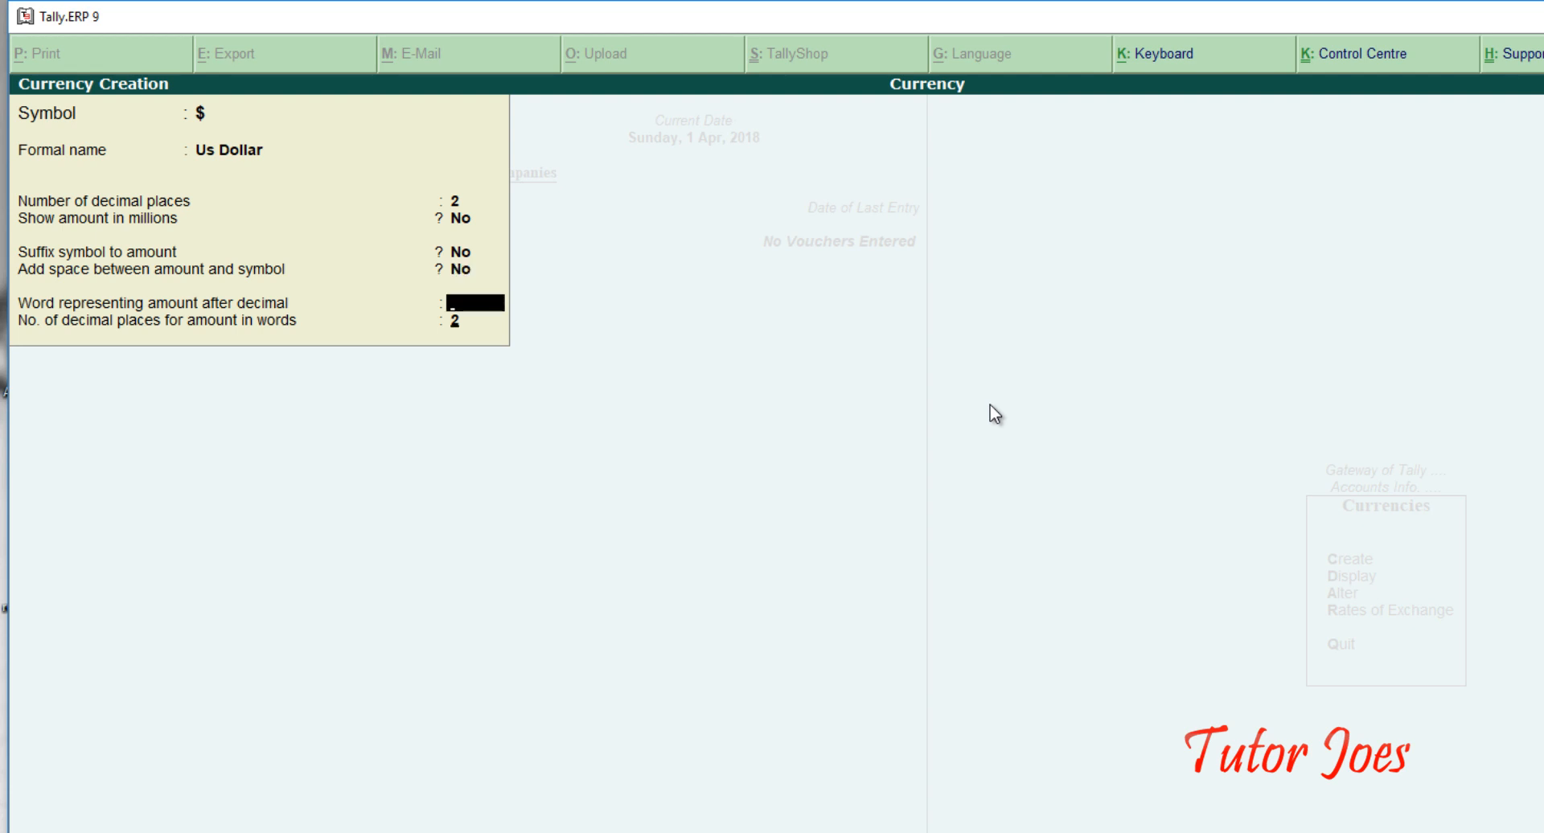
{"action": "key", "text": "Return"}
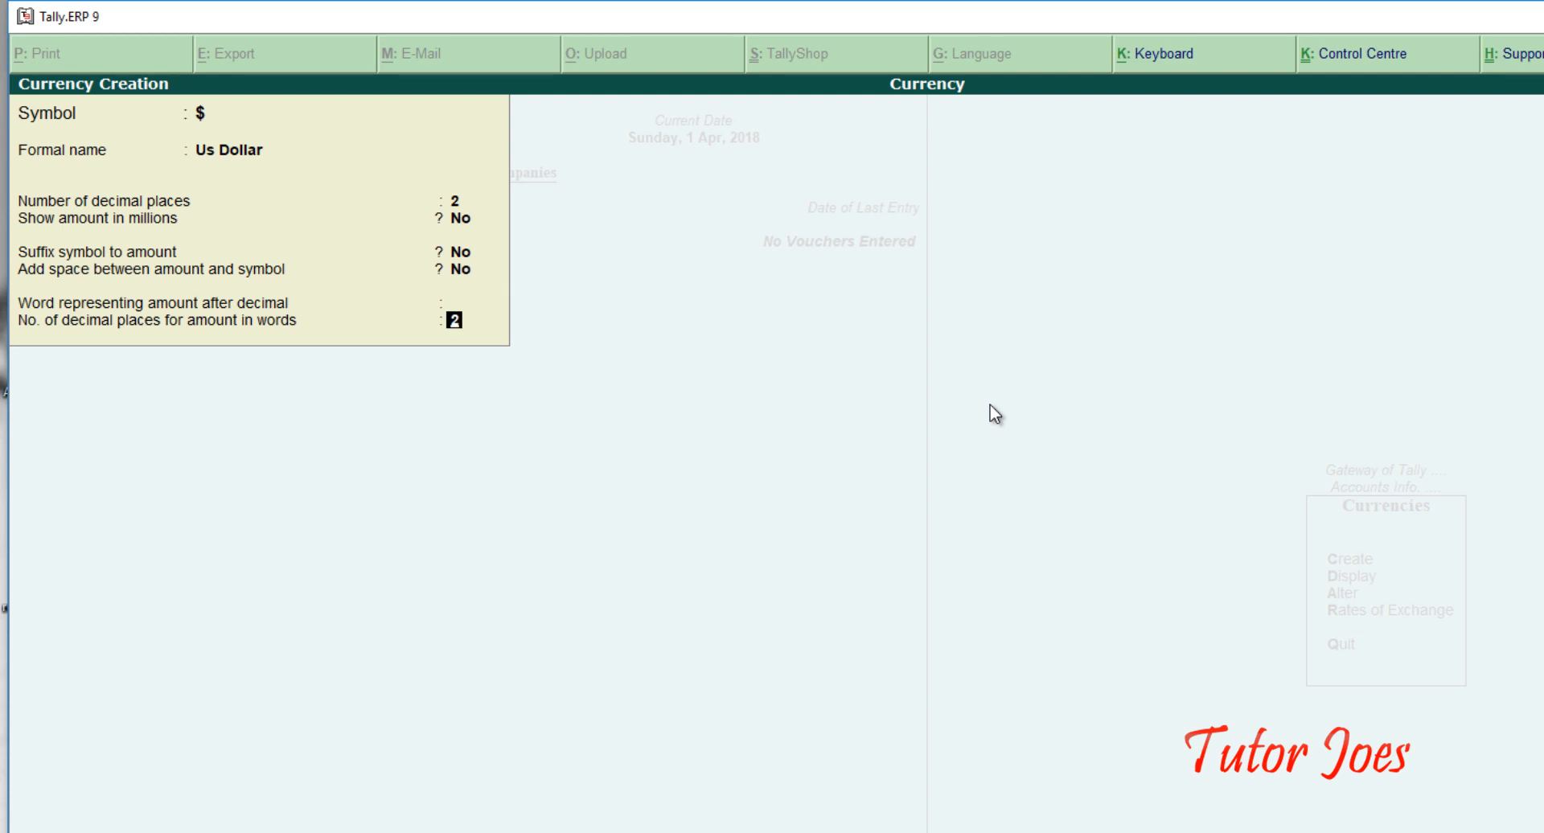
{"action": "key", "text": "Return"}
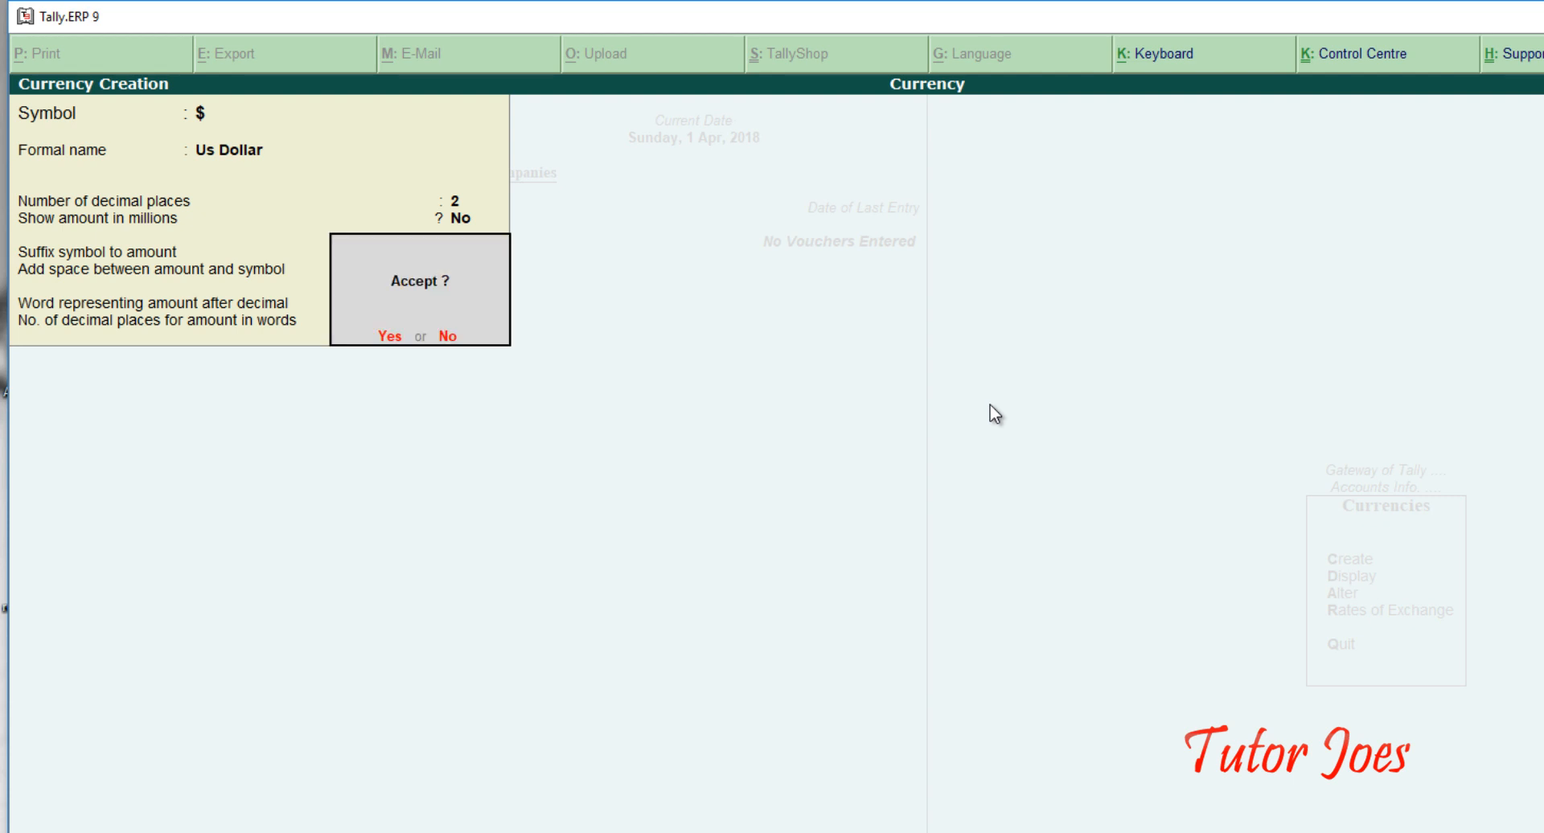
{"action": "key", "text": "Return"}
{"action": "key", "text": "Escape"}
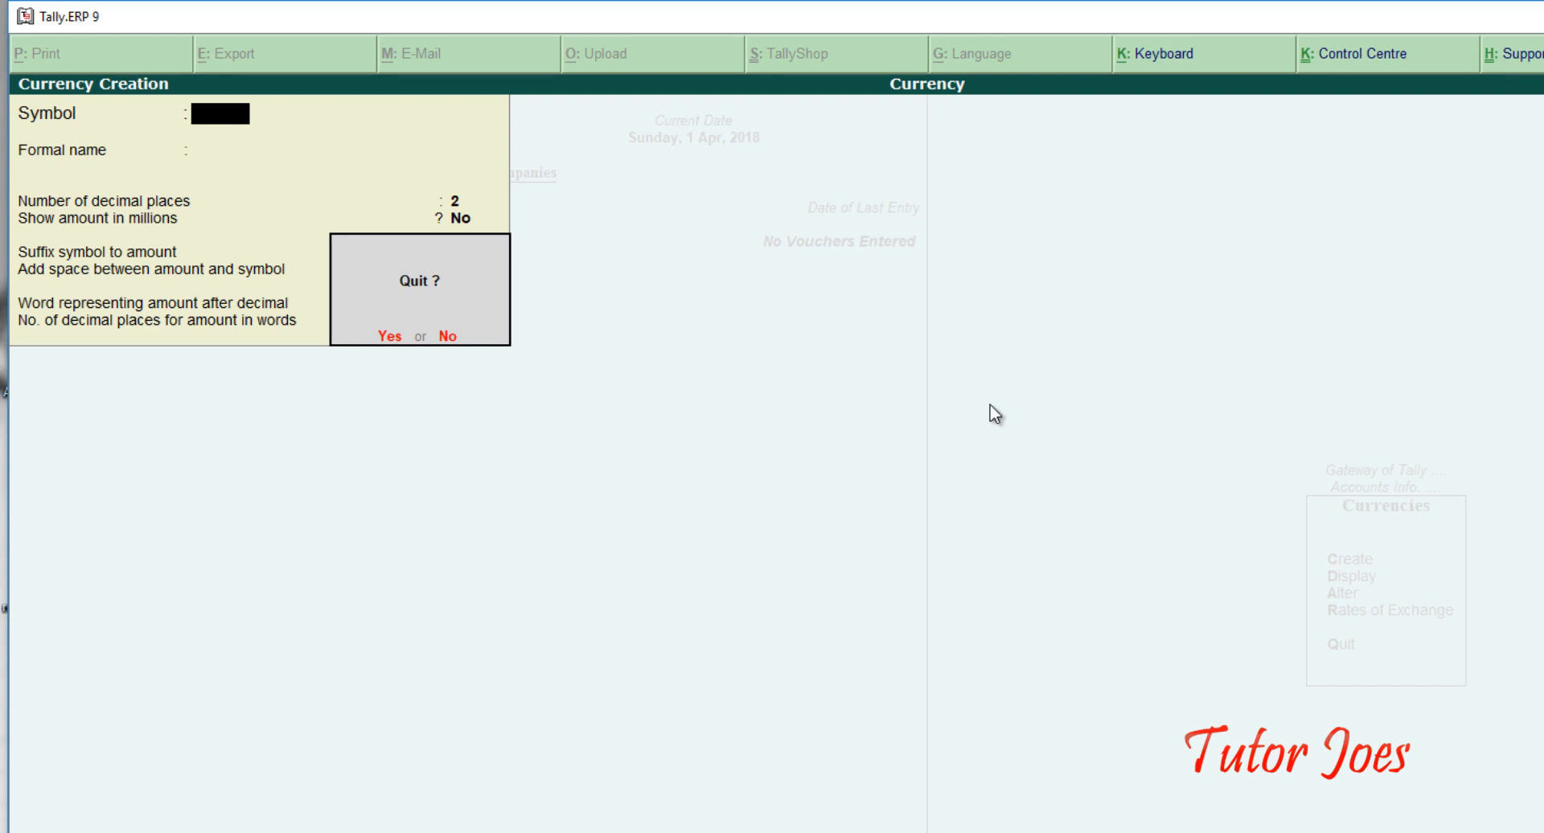
{"action": "key", "text": "Return"}
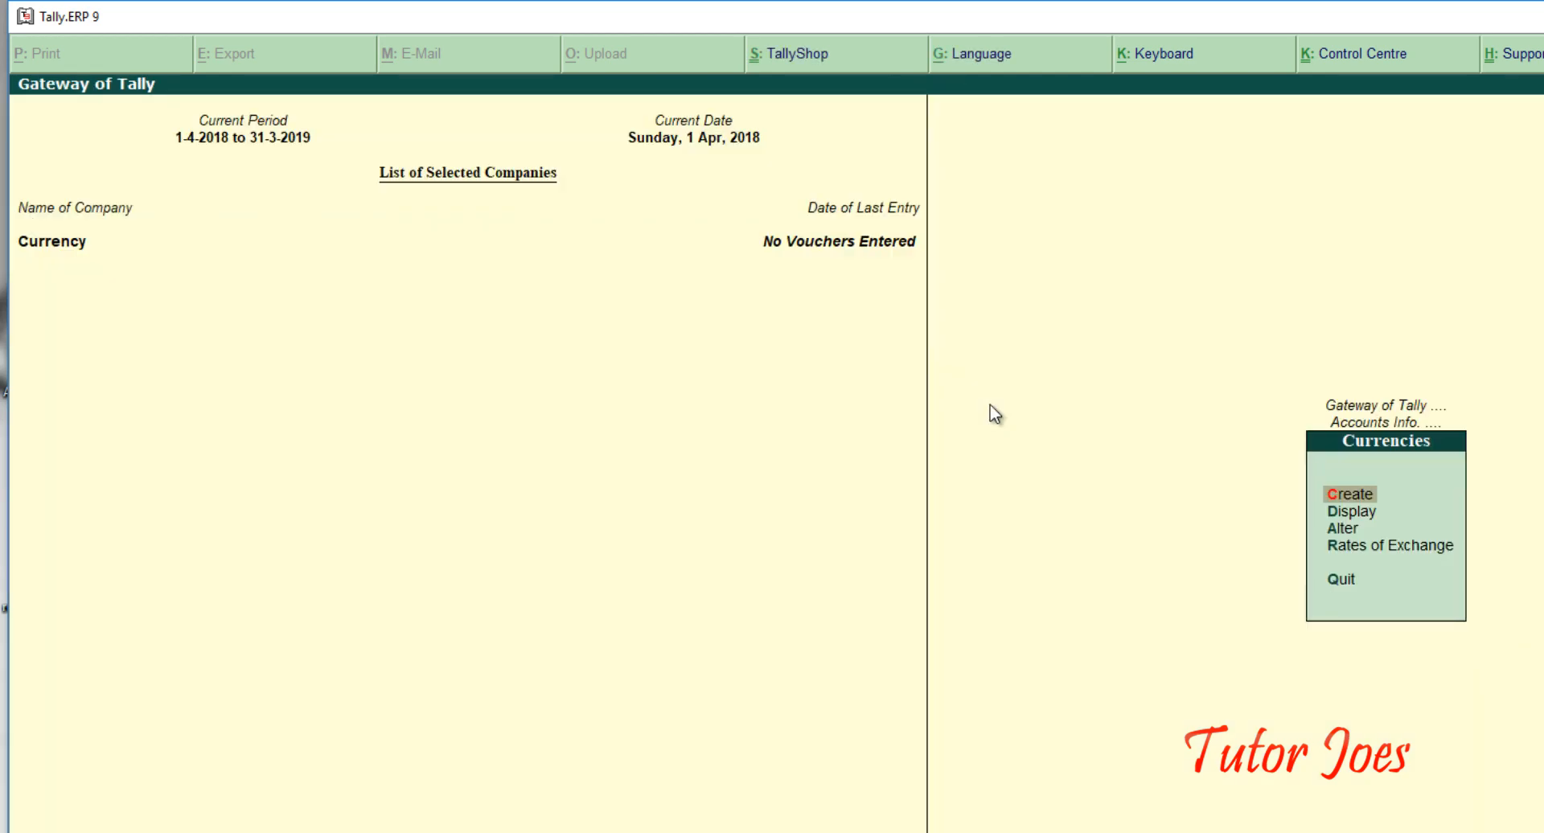
Set the Us Dollar's exchange rates for 1-Apr-2018 to 71 standard, 70 selling and 69 buying, and save them.
{"action": "key", "text": "Down"}
{"action": "key", "text": "Down"}
{"action": "key", "text": "Down"}
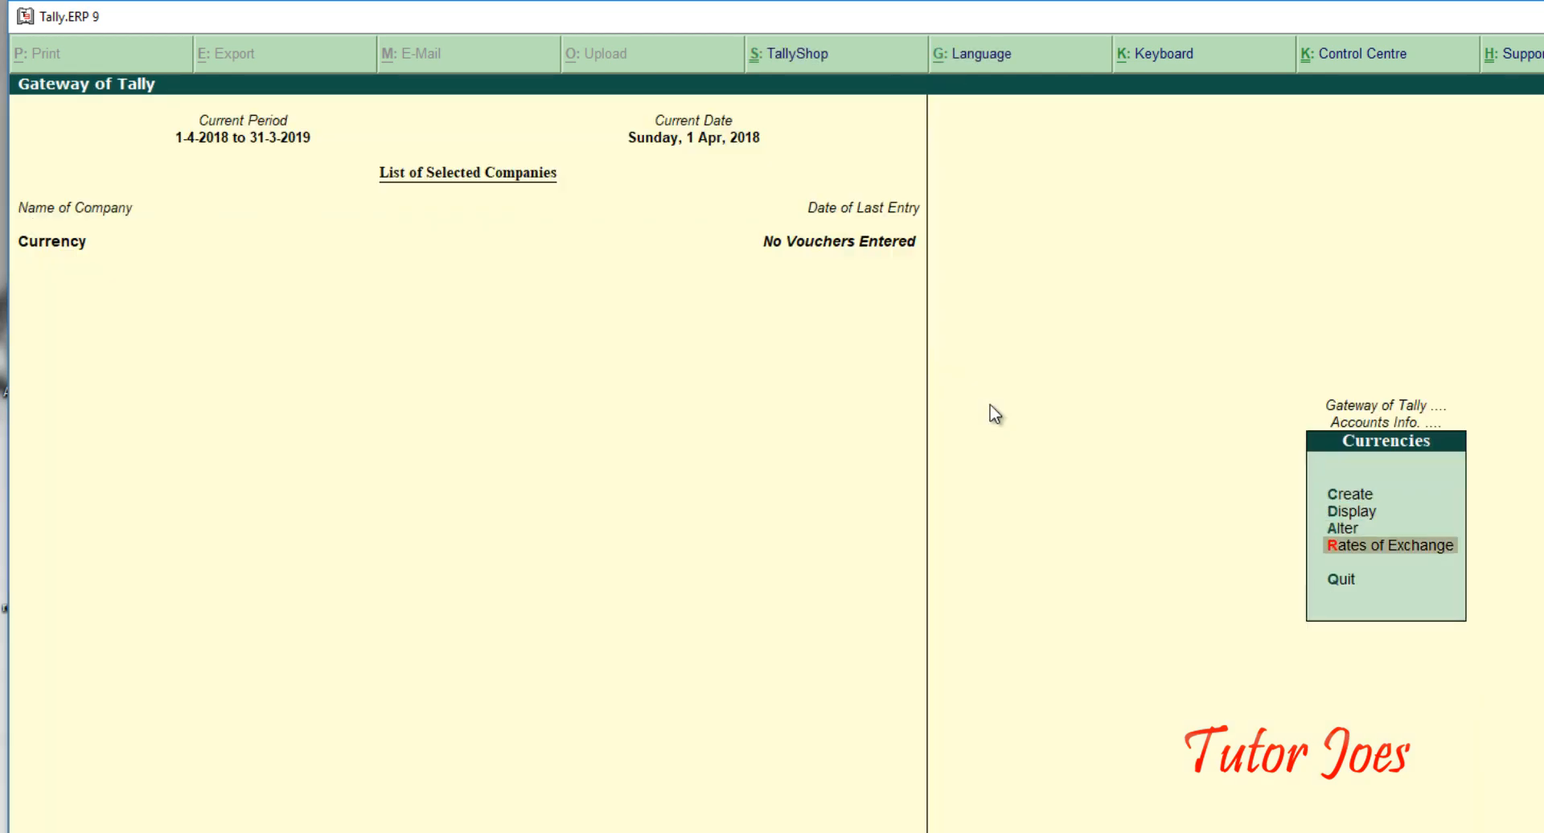
{"action": "key", "text": "Return"}
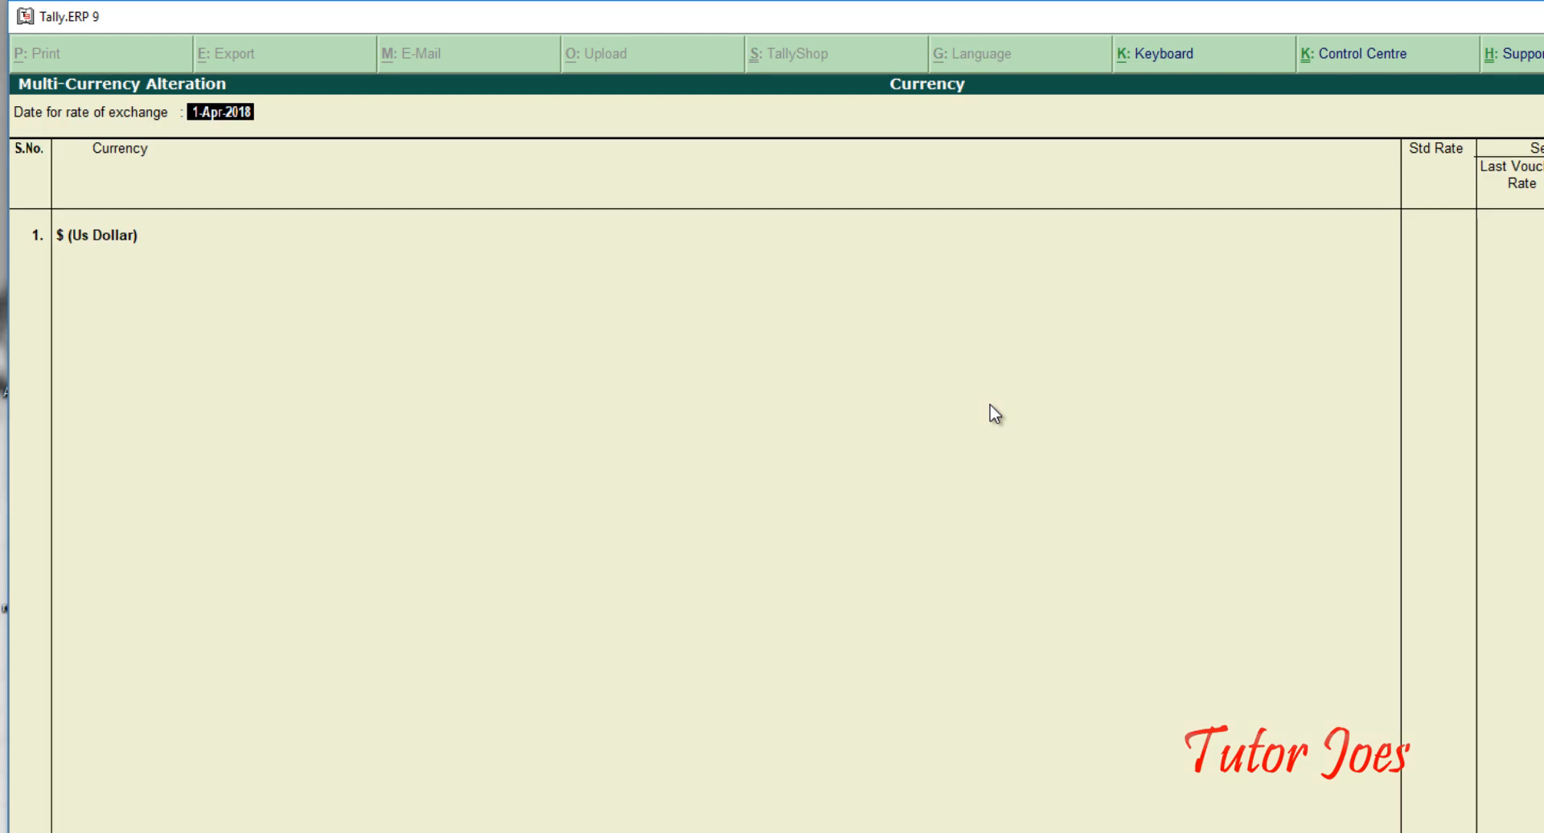
{"action": "key", "text": "Return"}
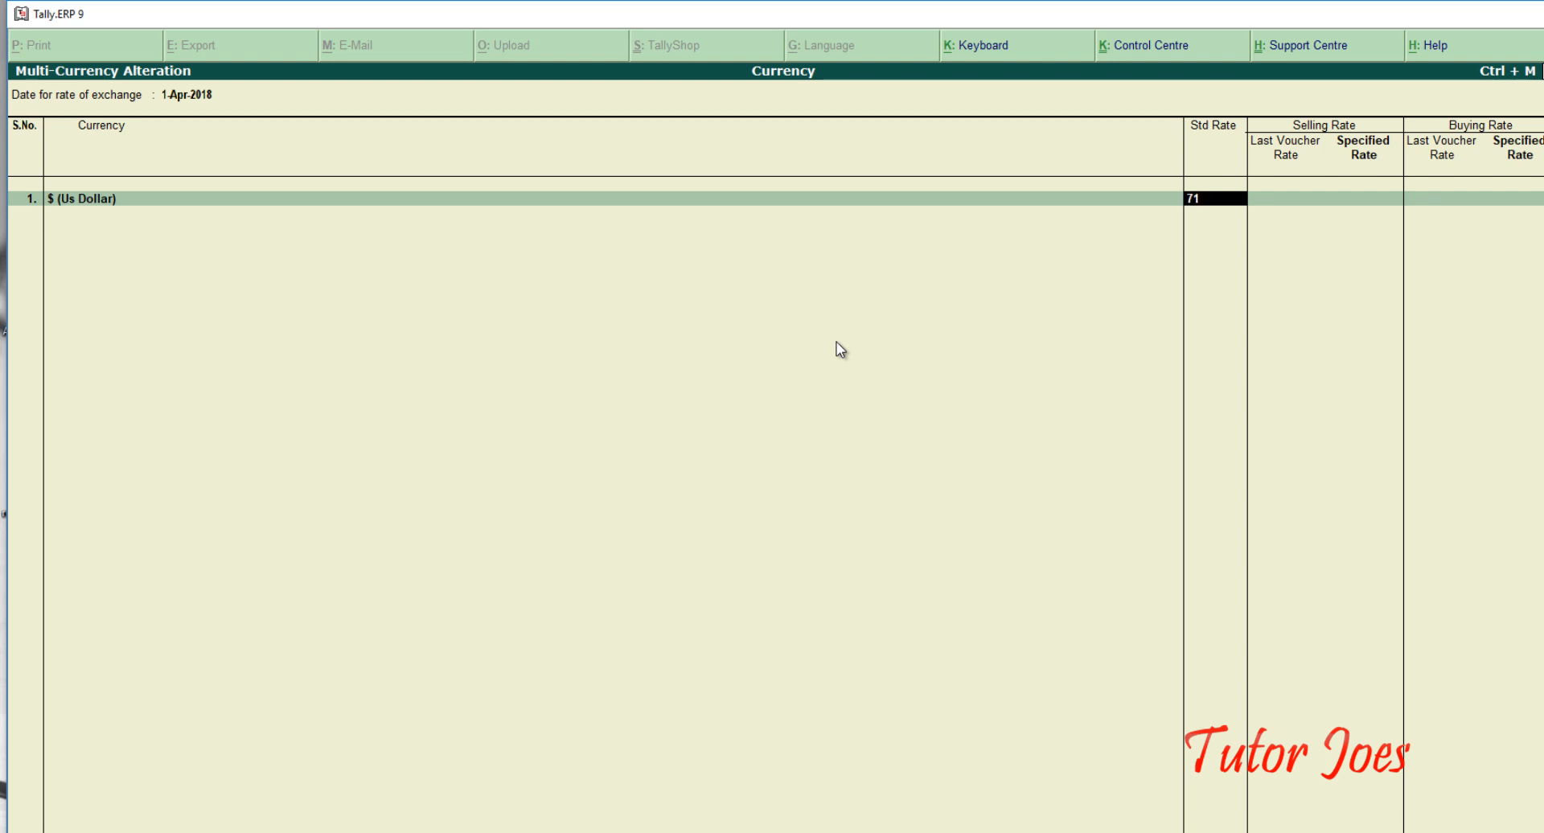
{"action": "key", "text": "Return"}
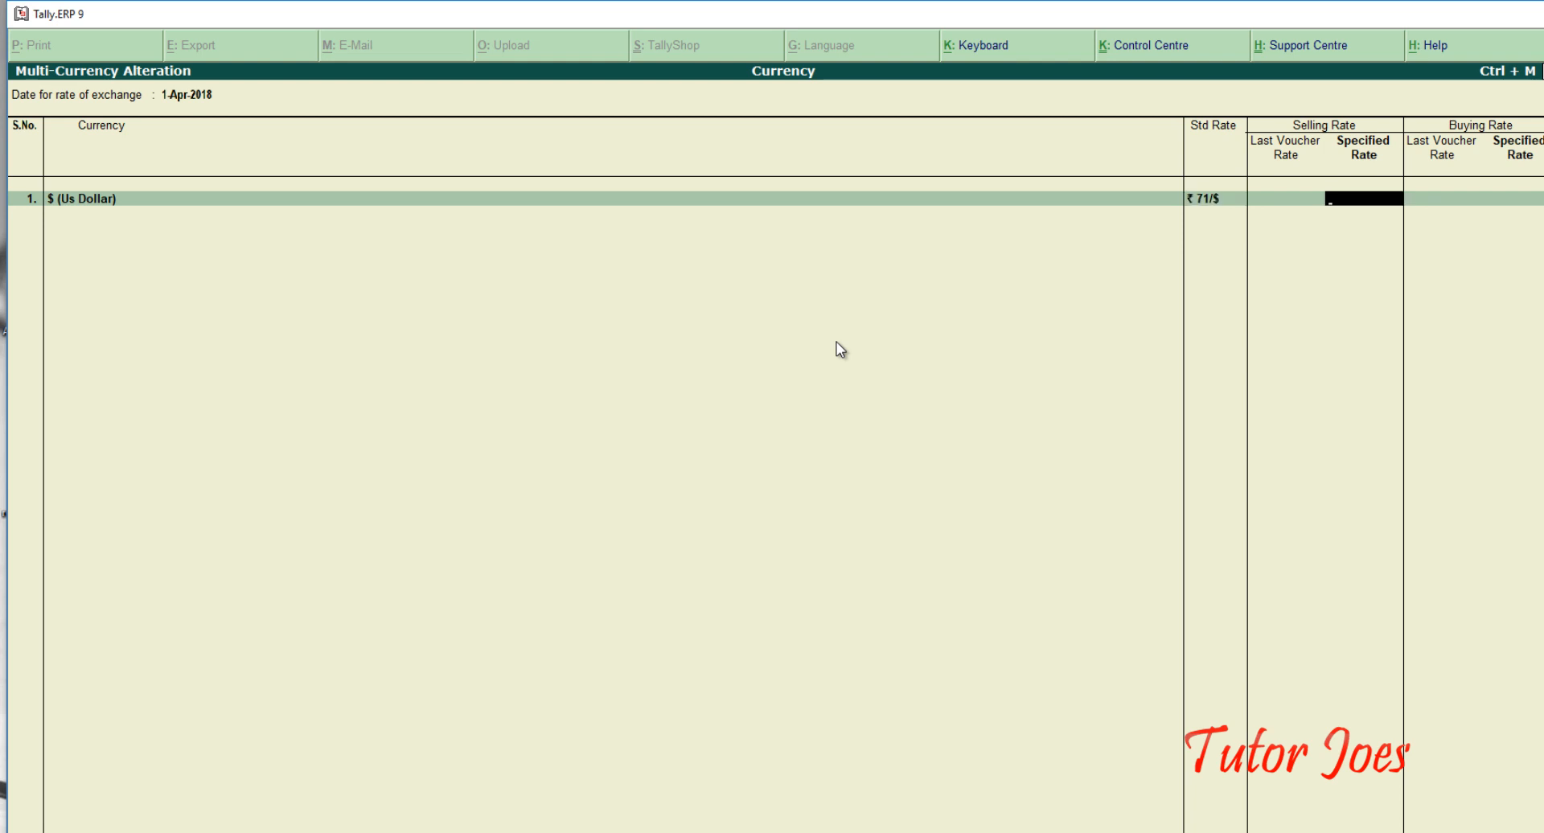
{"action": "type", "text": "70"}
{"action": "key", "text": "Return"}
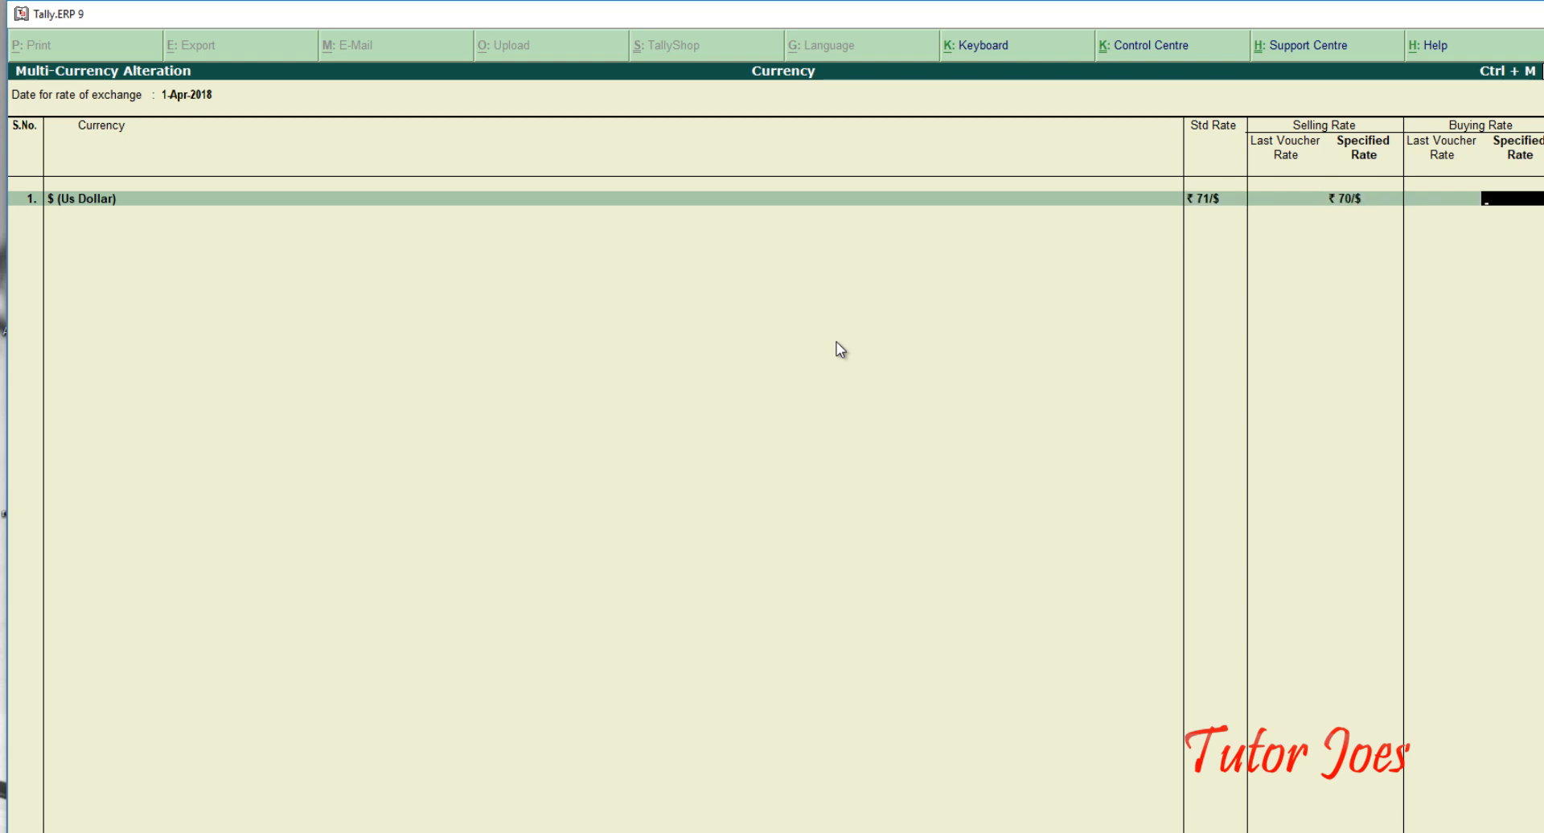
{"action": "type", "text": "69"}
{"action": "key", "text": "Return"}
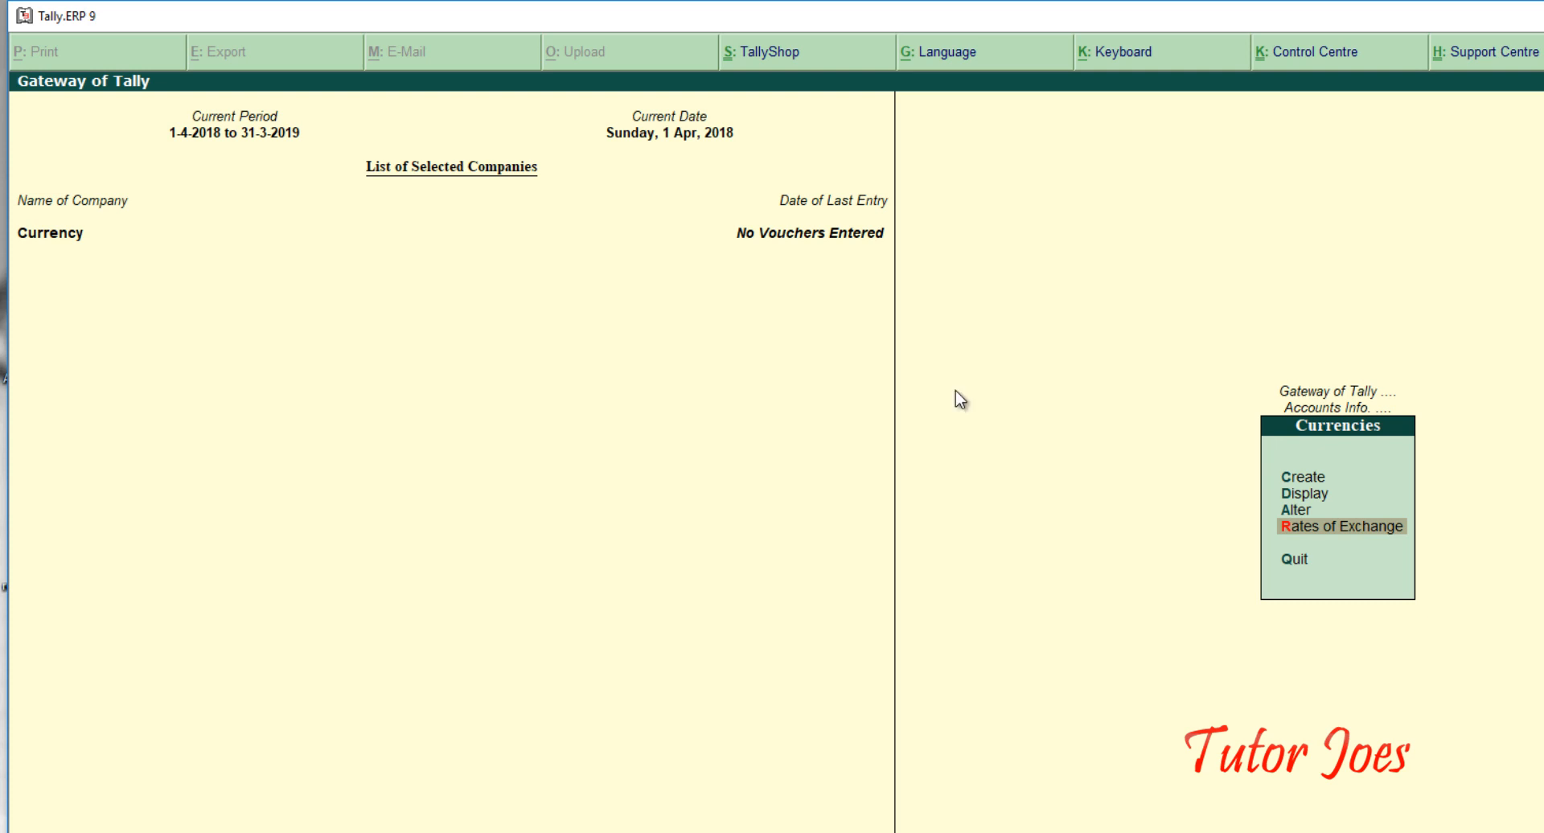
View the list of existing currencies without opening one, and return to the Gateway of Tally.
{"action": "key", "text": "d"}
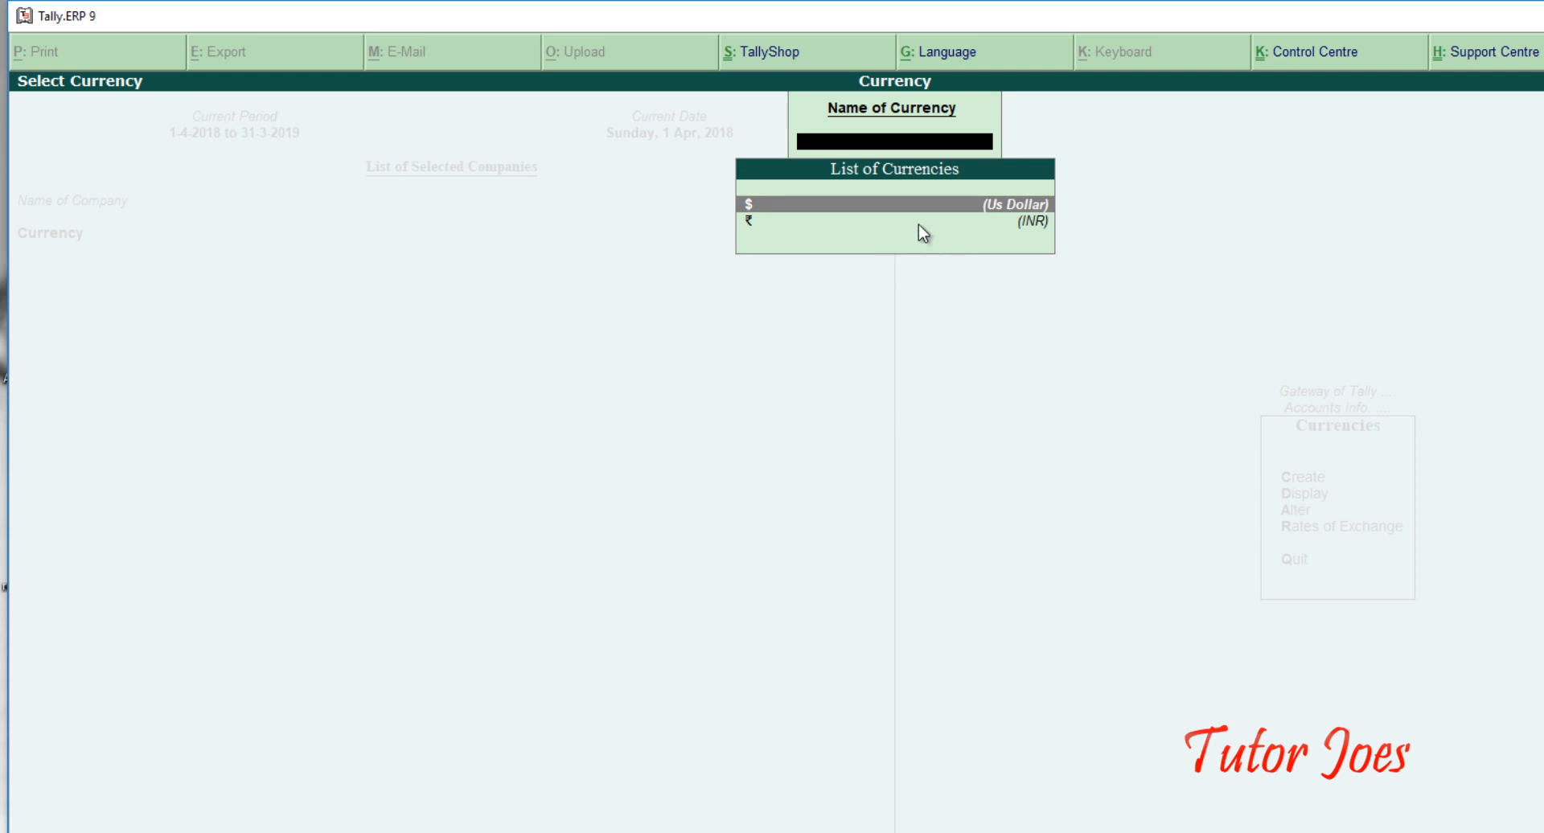
{"action": "key", "text": "Escape"}
{"action": "key", "text": "Escape"}
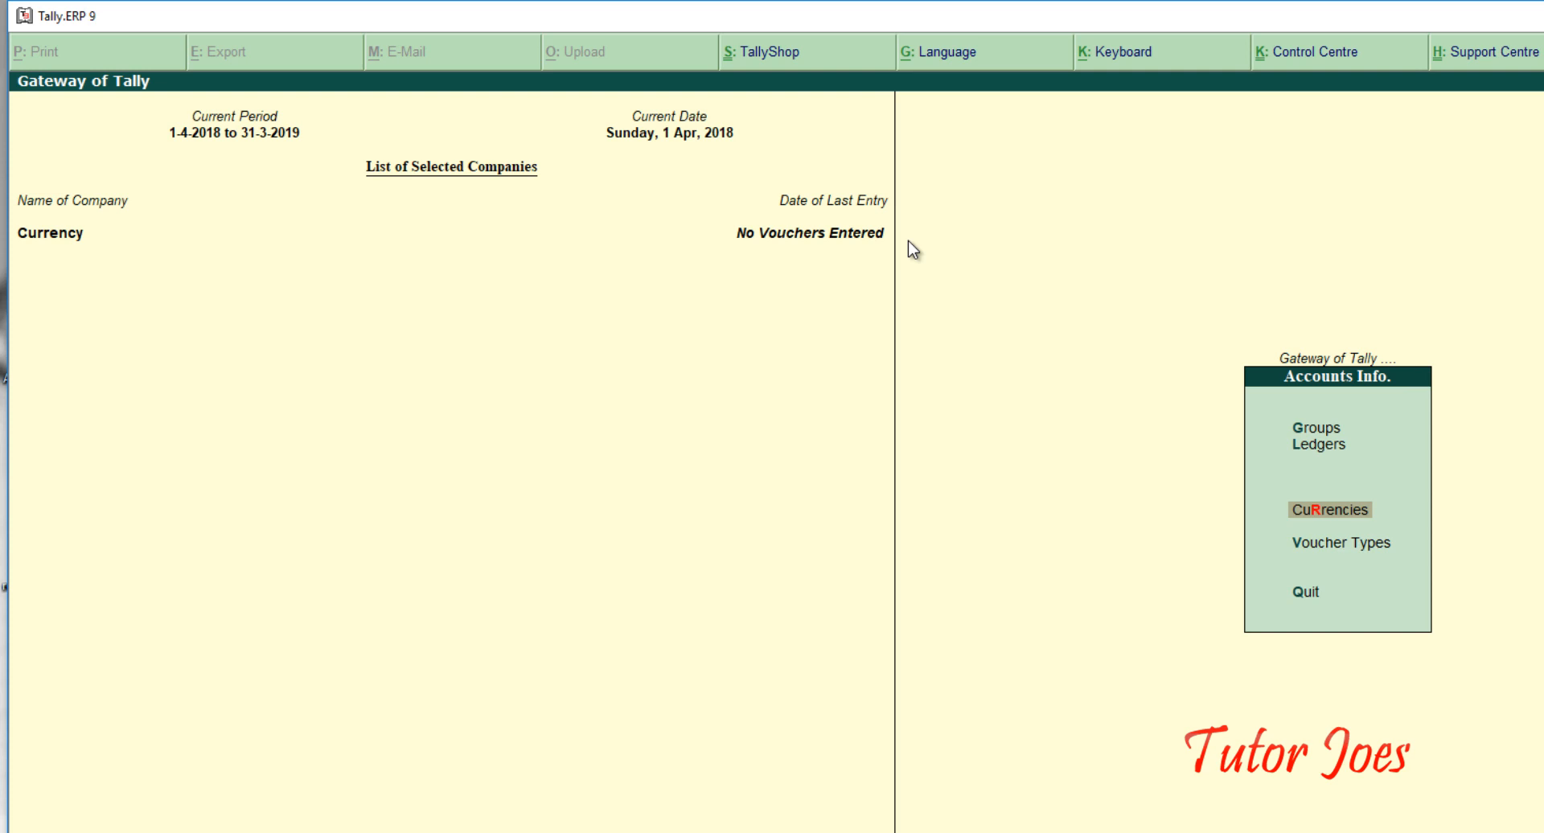
{"action": "key", "text": "Escape"}
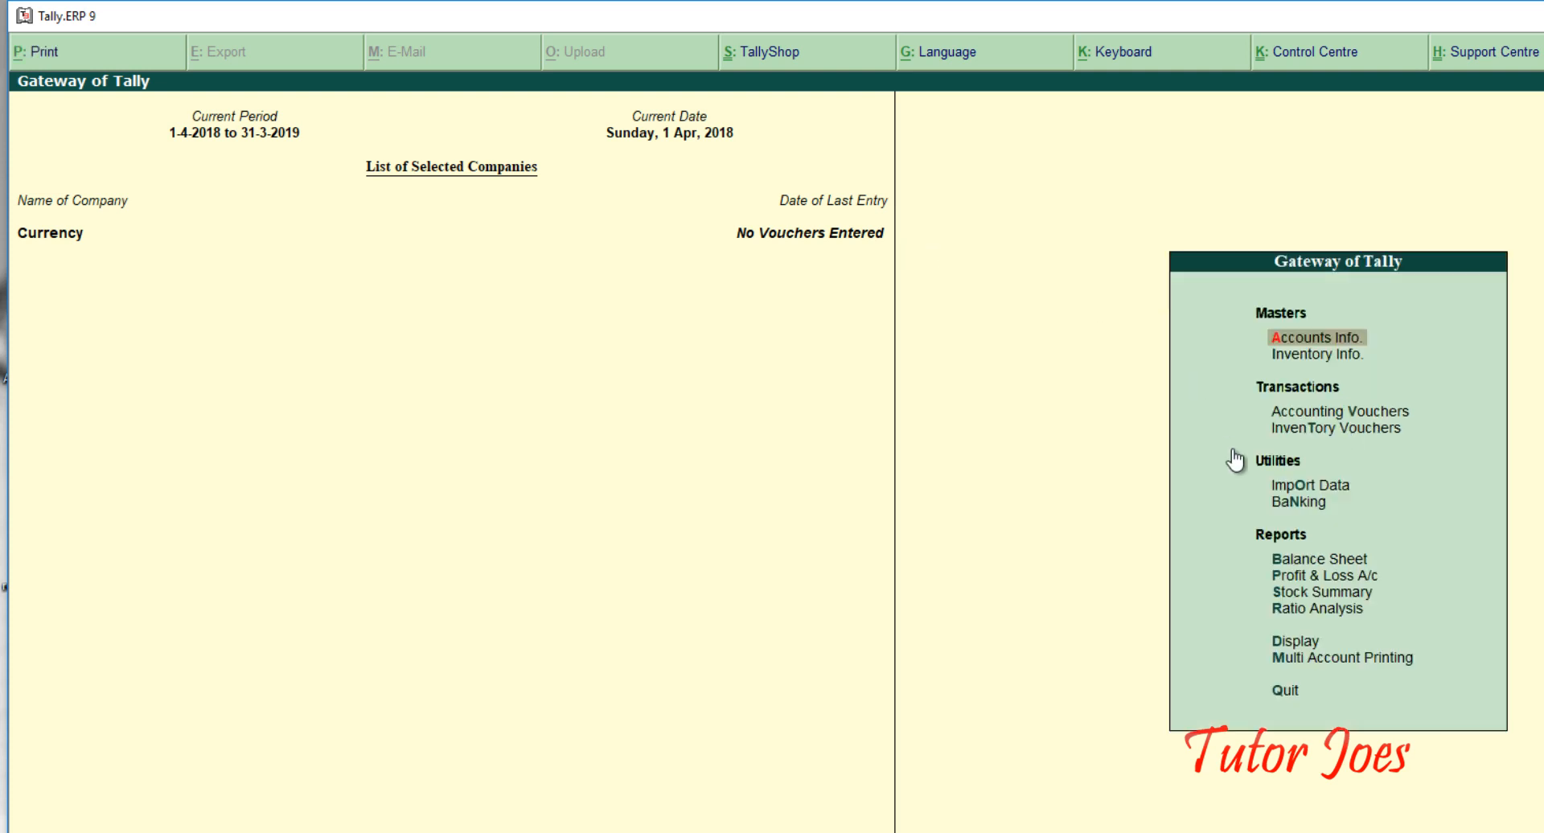
Start a purchase voucher with Cash as the party account, leaving the supplier invoice and supplier details blank.
{"action": "key", "text": "Down"}
{"action": "key", "text": "Down"}
{"action": "key", "text": "Return"}
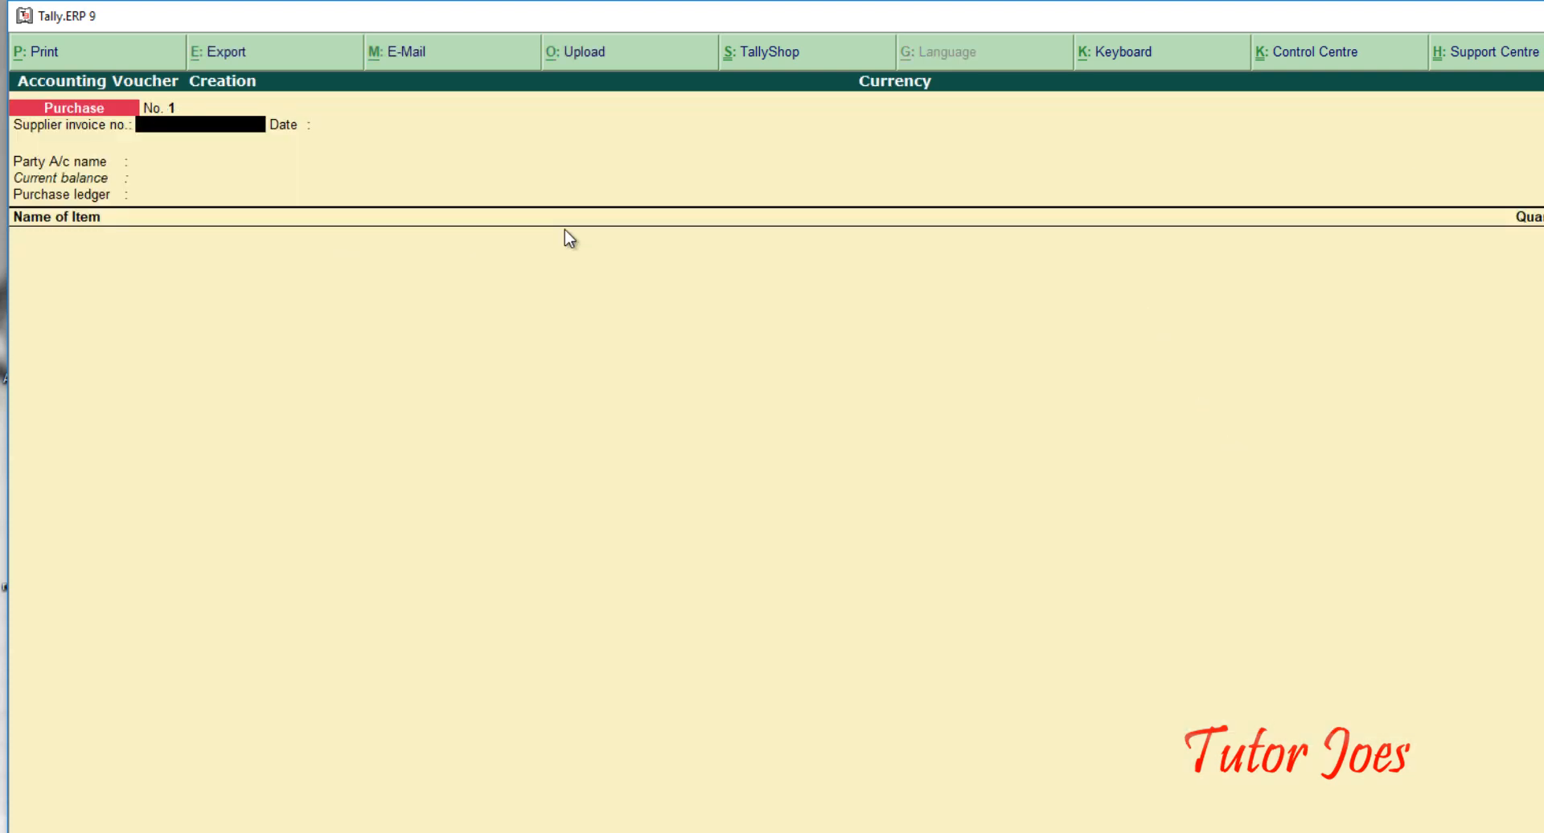
{"action": "key", "text": "Return"}
{"action": "key", "text": "Return"}
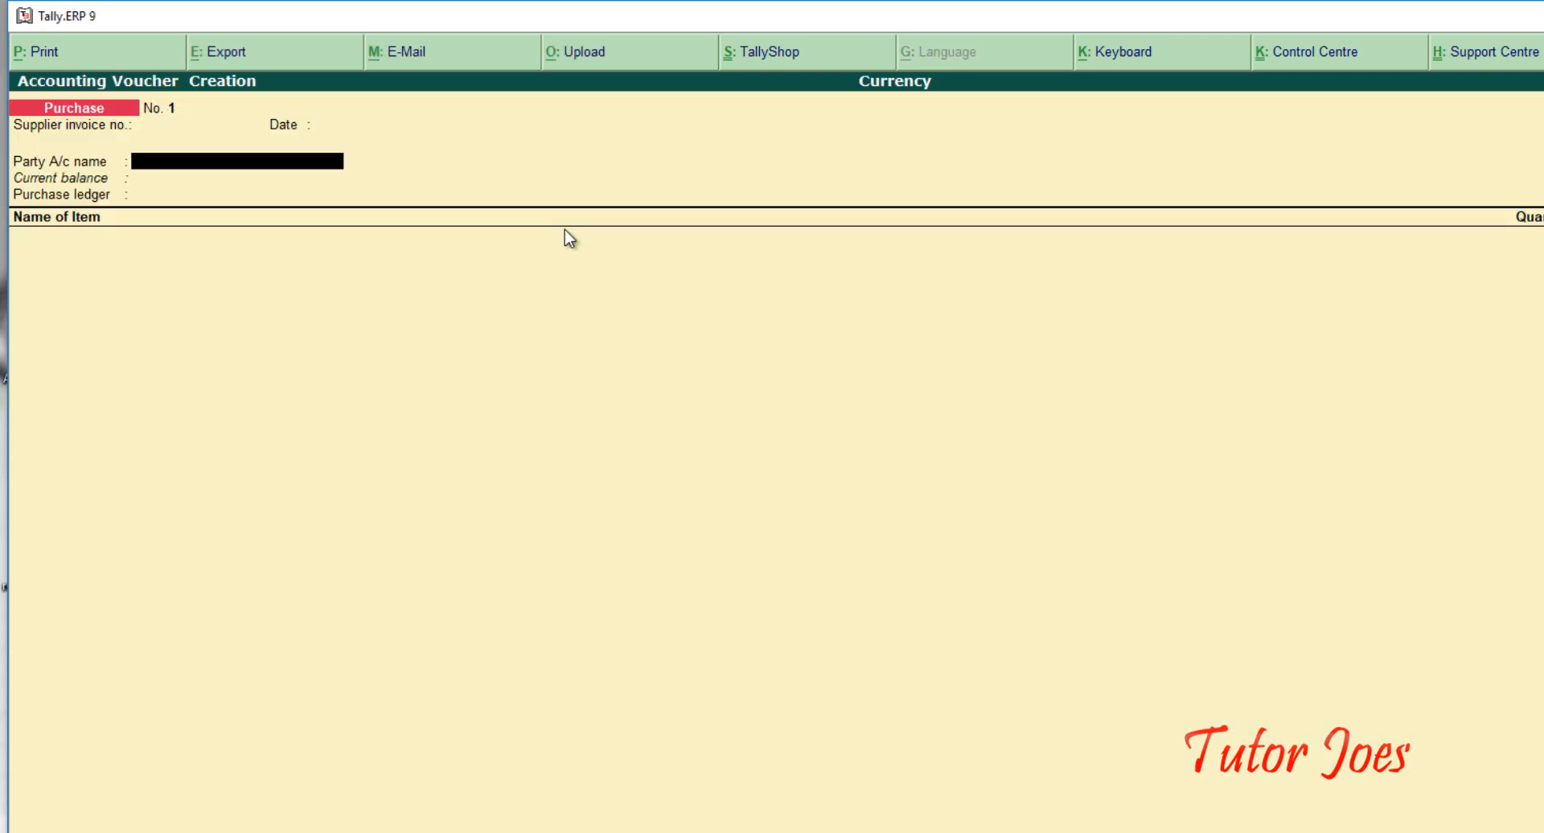
{"action": "key", "text": "Return"}
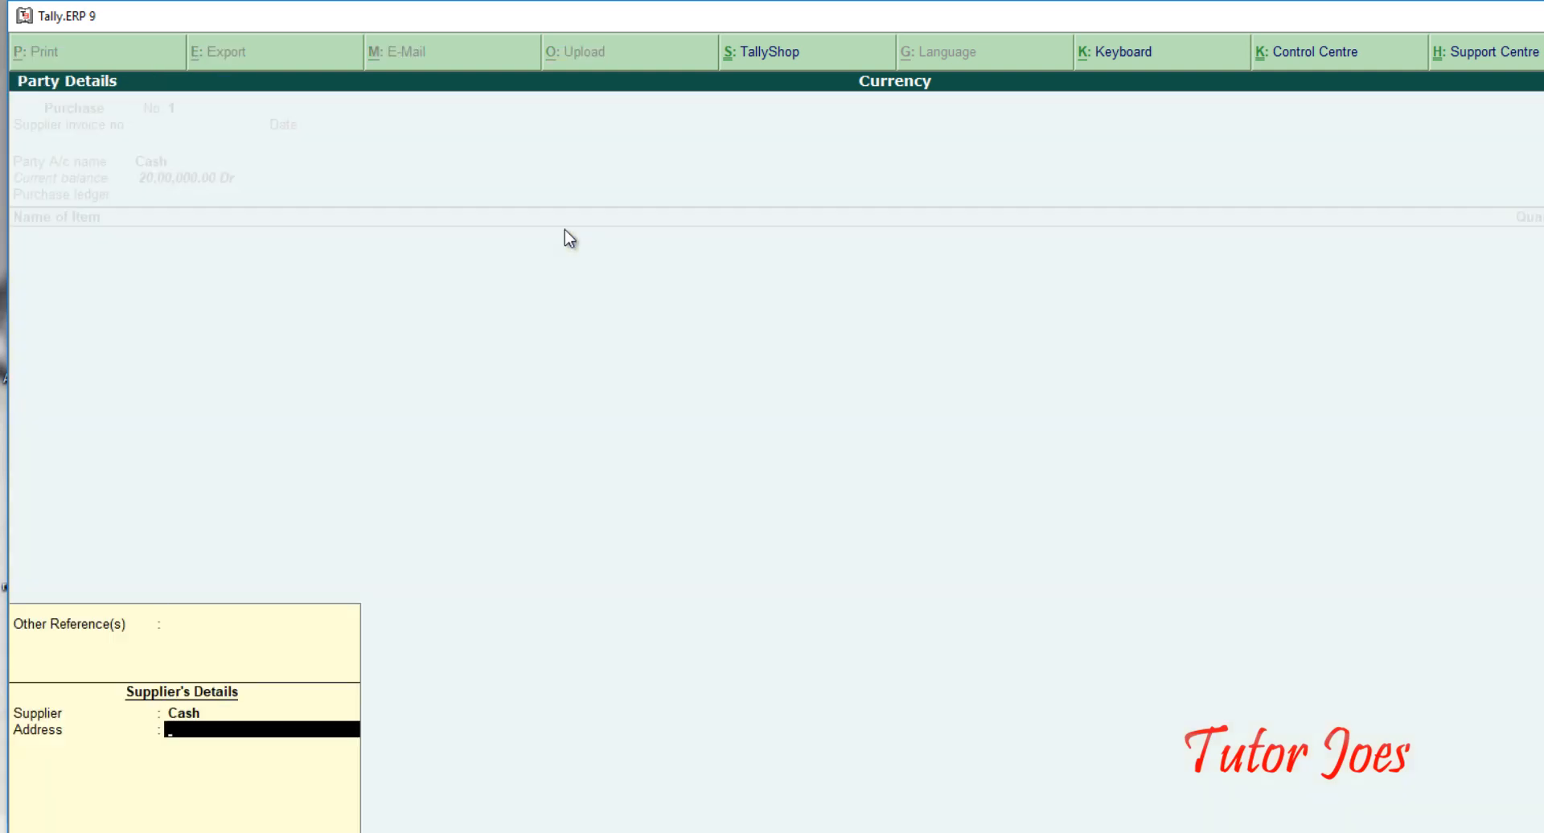
{"action": "key", "text": "Return"}
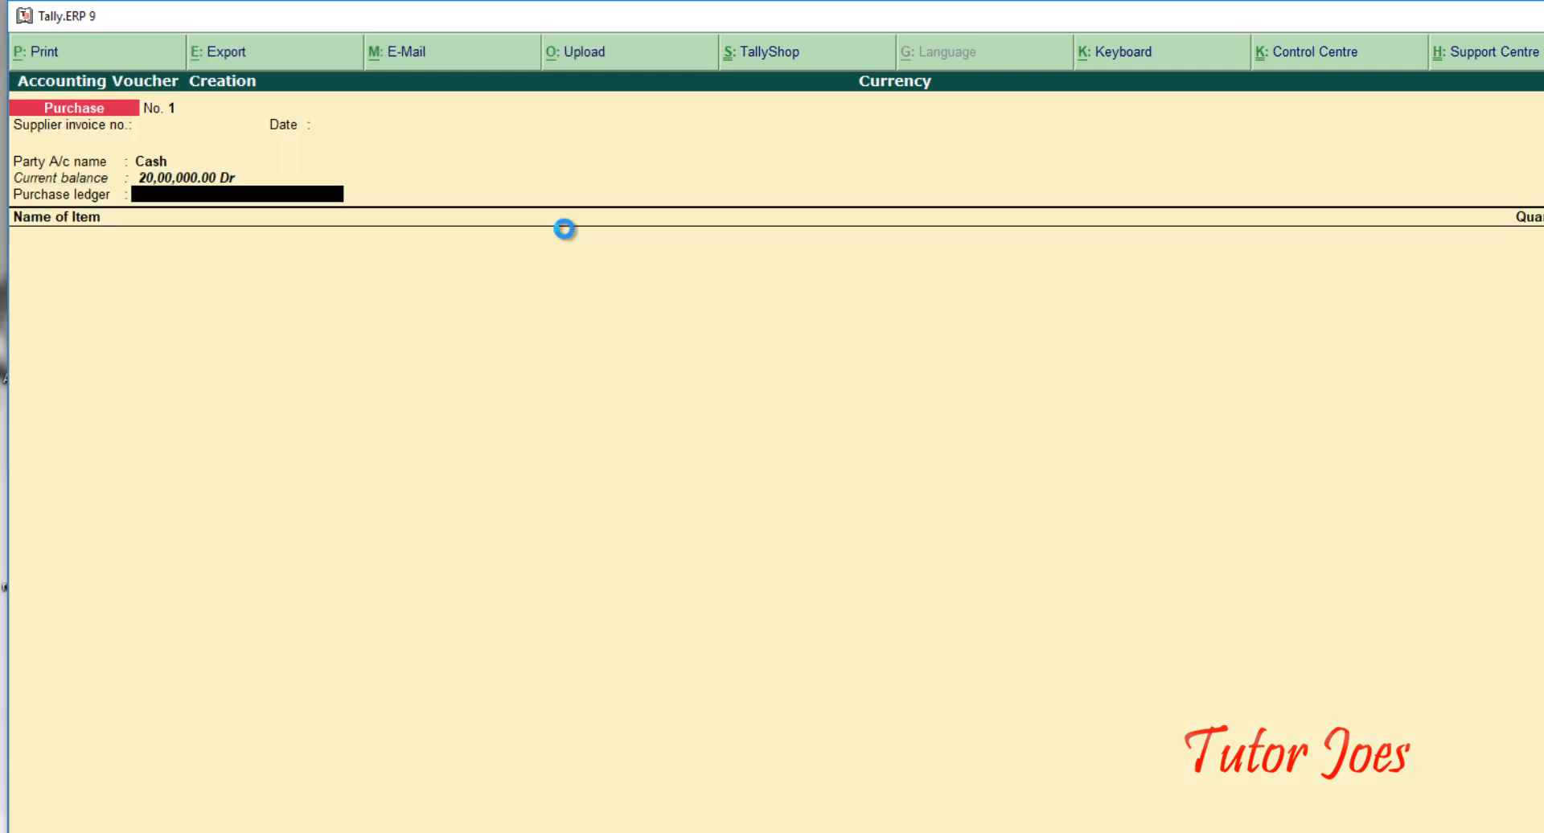
Start a new ledger named Purchase from the voucher's purchase ledger field.
{"action": "key", "text": "alt+c"}
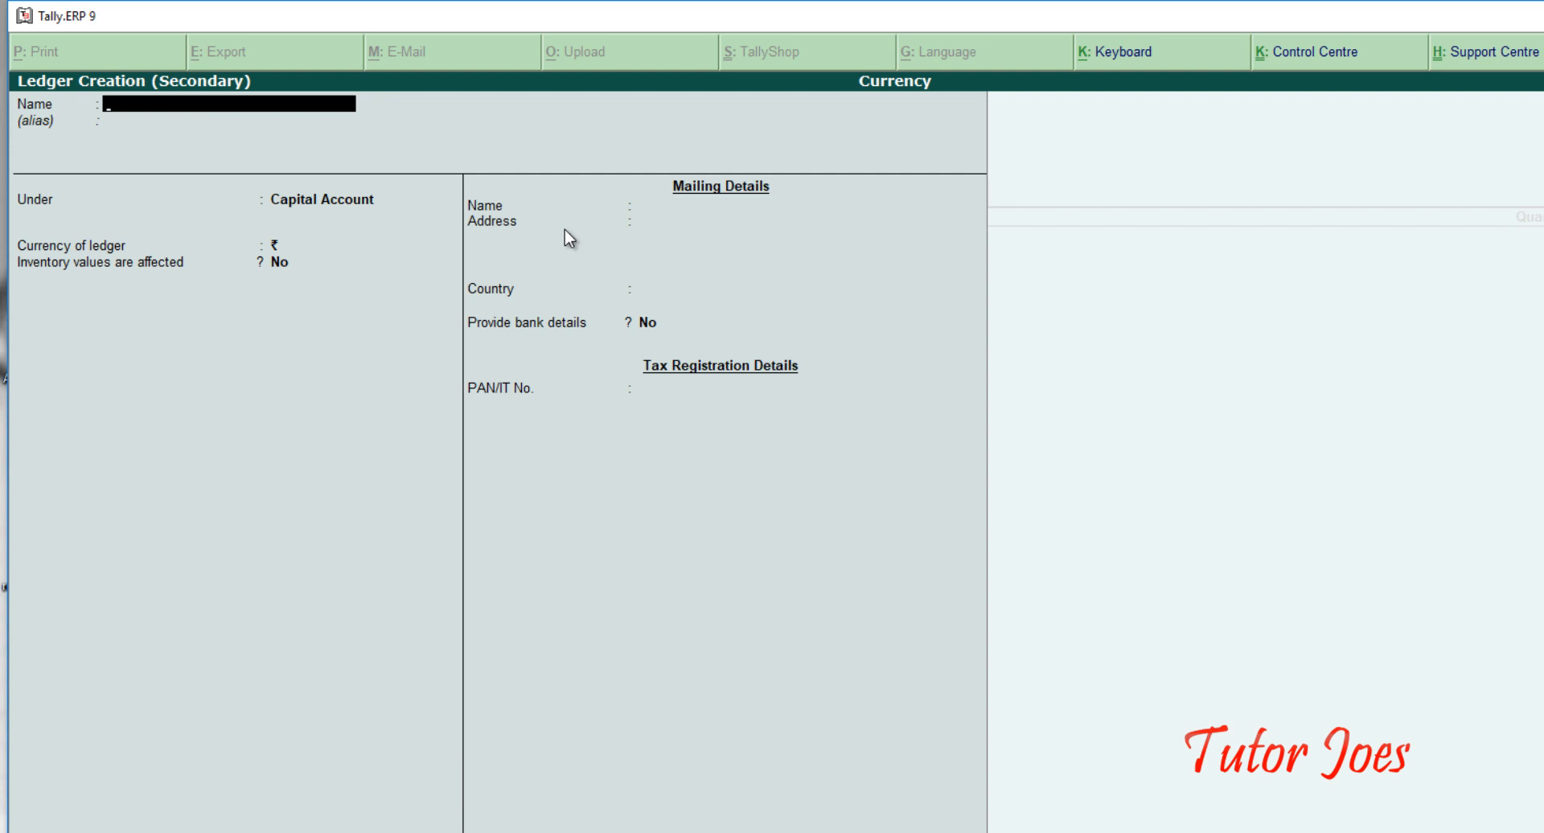
{"action": "type", "text": "Credit Purc"}
{"action": "key", "text": "BackSpace"}
{"action": "key", "text": "BackSpace"}
{"action": "key", "text": "BackSpace"}
{"action": "key", "text": "BackSpace"}
{"action": "key", "text": "BackSpace"}
{"action": "key", "text": "BackSpace"}
{"action": "key", "text": "BackSpace"}
{"action": "key", "text": "BackSpace"}
{"action": "key", "text": "BackSpace"}
{"action": "key", "text": "BackSpace"}
{"action": "key", "text": "BackSpace"}
{"action": "type", "text": "Purchase"}
{"action": "key", "text": "Return"}
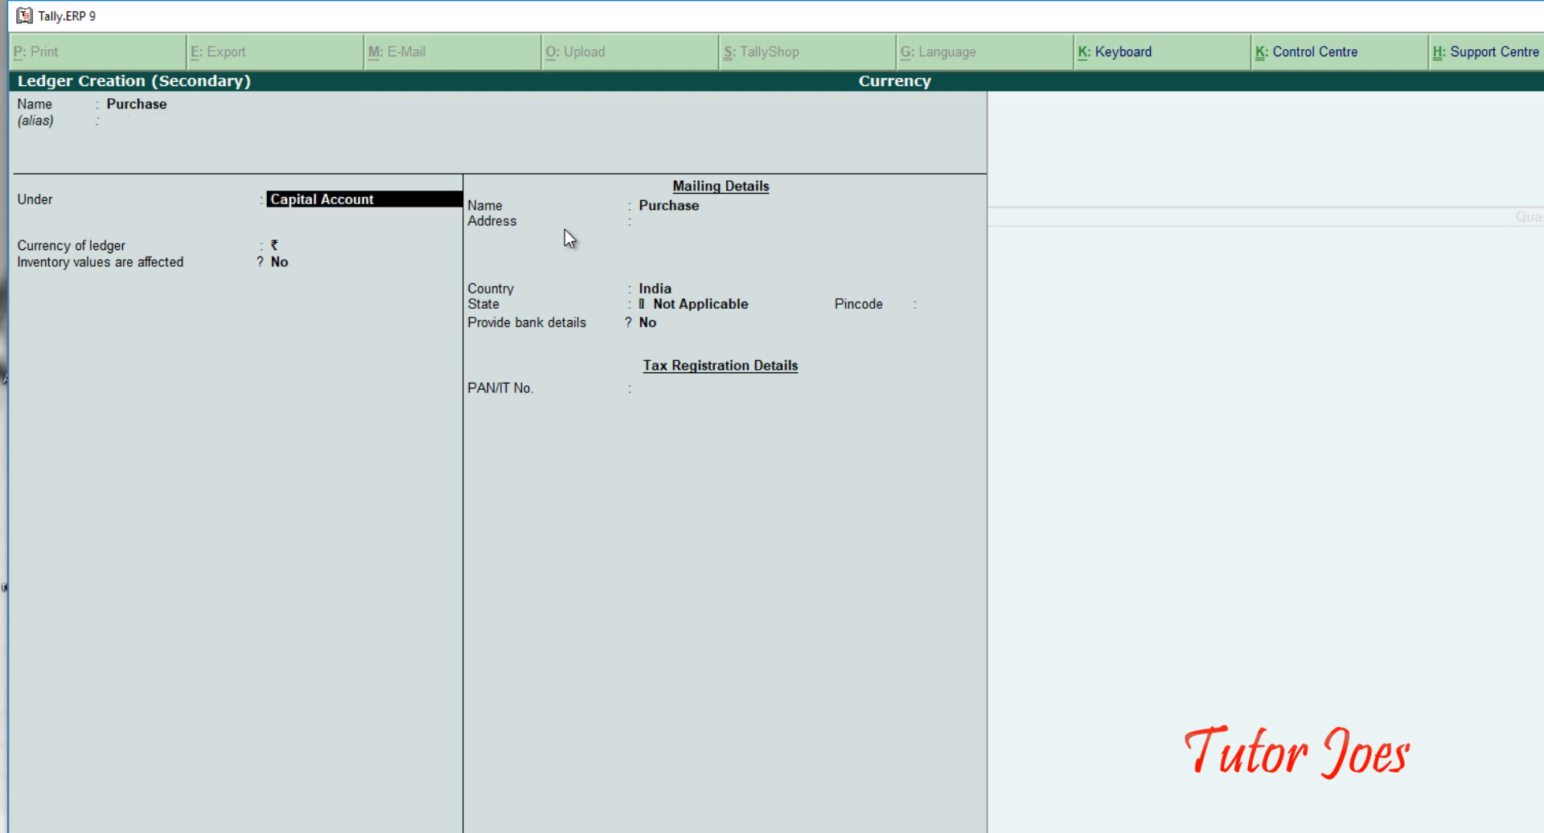
Place the Purchase ledger under the purchase accounts group and save it with the remaining default settings.
{"action": "type", "text": "Pu"}
{"action": "key", "text": "Return"}
{"action": "key", "text": "Return"}
{"action": "key", "text": "Return"}
{"action": "key", "text": "Return"}
{"action": "key", "text": "Return"}
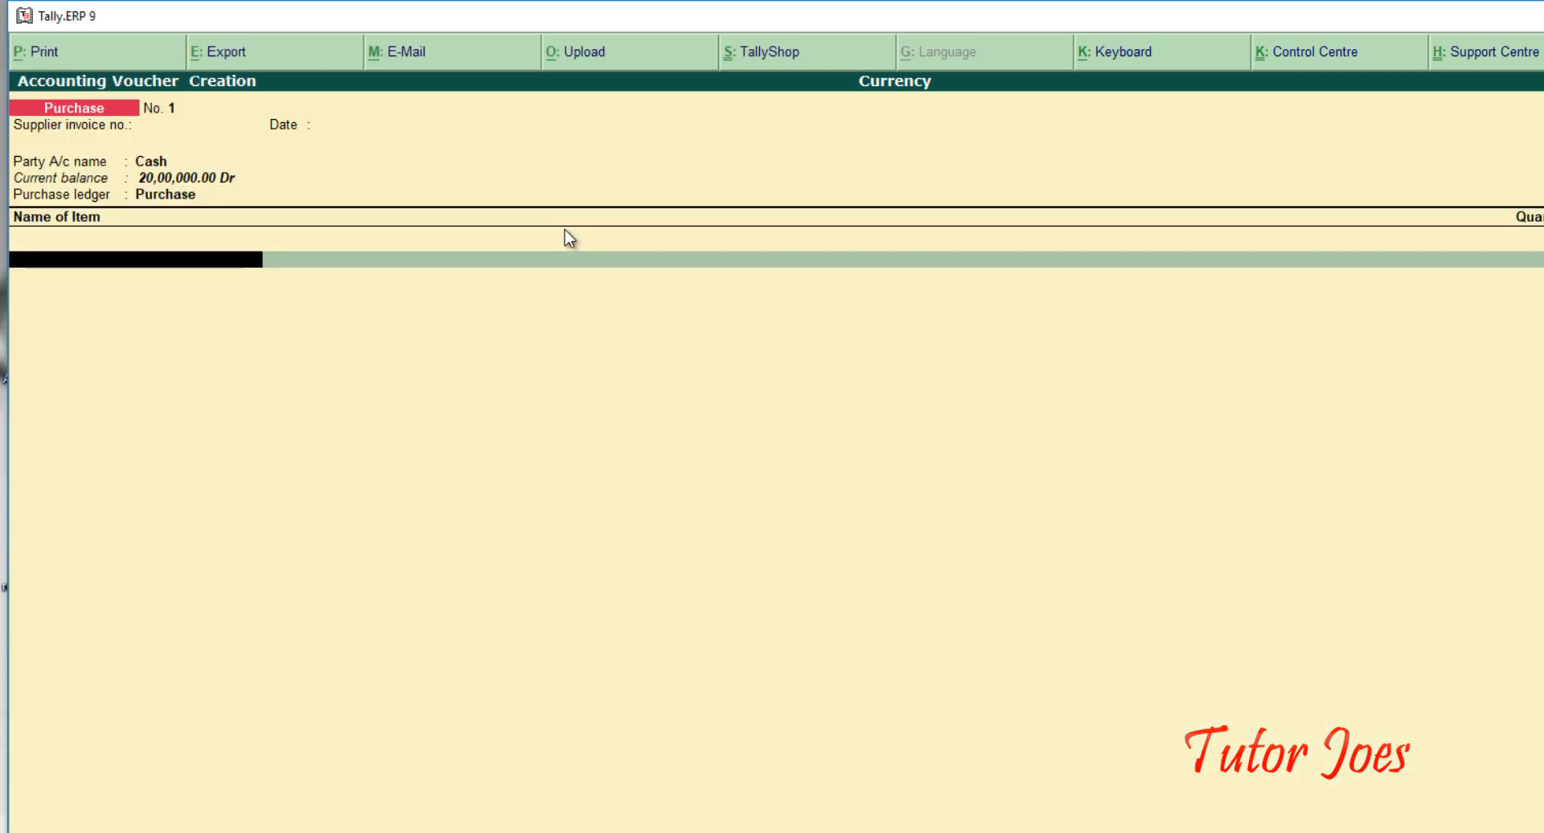
Start a new stock item named I-Phone for the purchase voucher, without an alias.
{"action": "key", "text": "alt+c"}
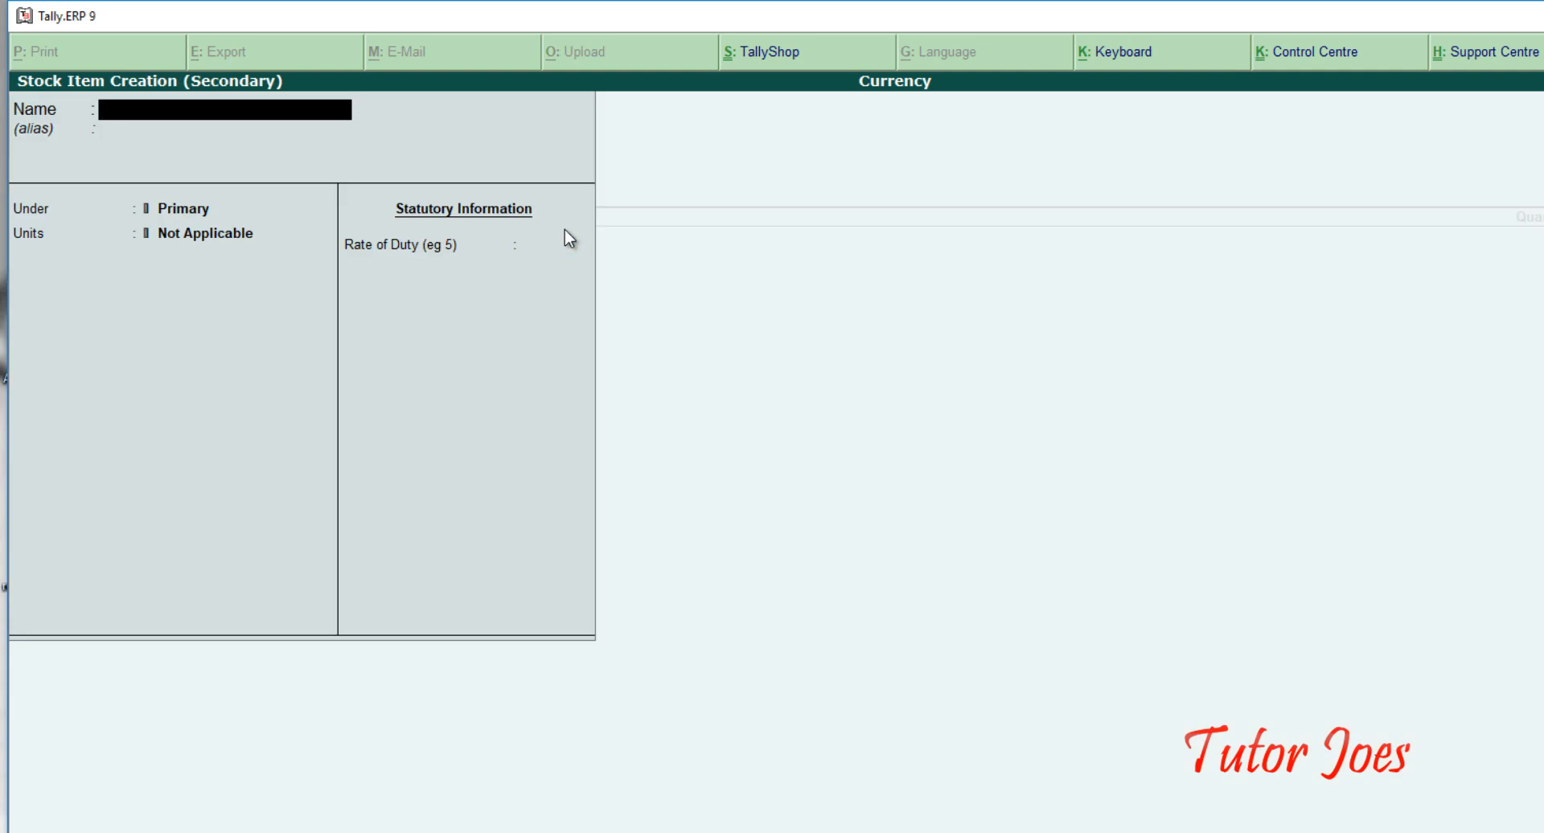
{"action": "type", "text": "Samsung Mobile"}
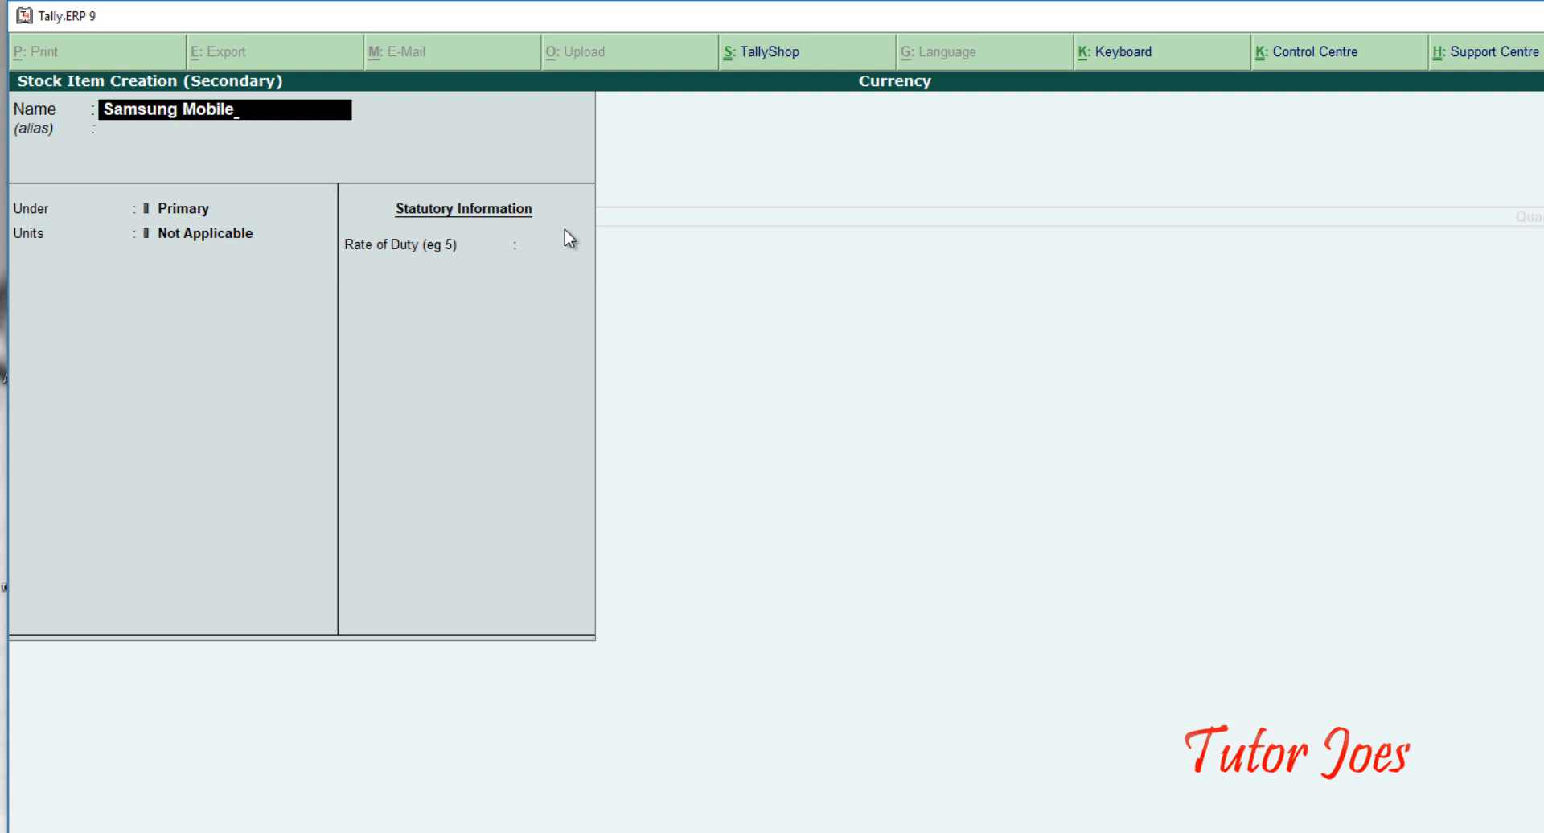
{"action": "key", "text": "Return"}
{"action": "key", "text": "Up"}
{"action": "key", "text": "BackSpace"}
{"action": "type", "text": "I=phon"}
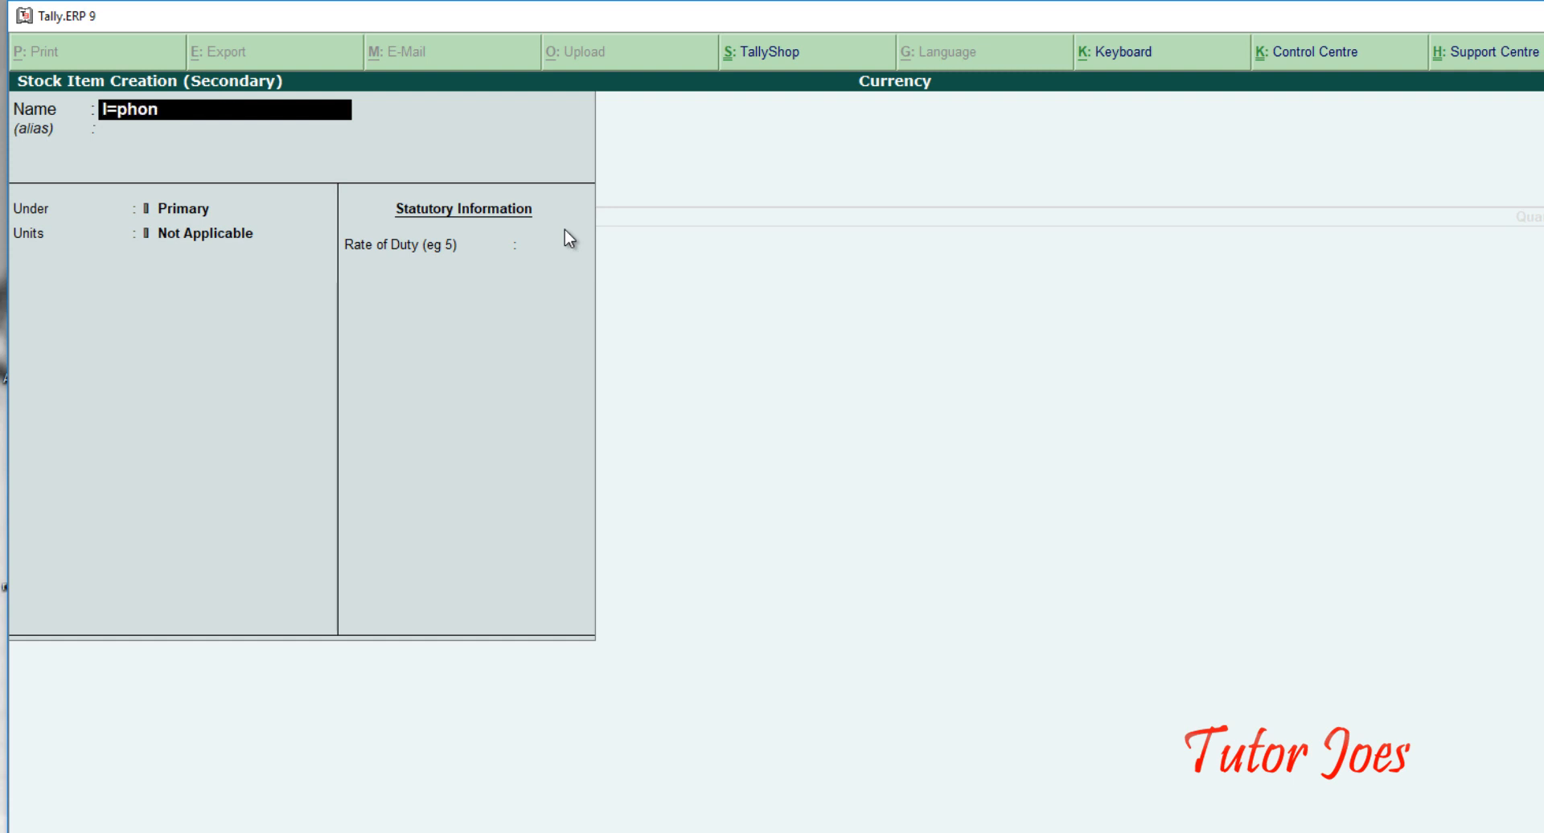
{"action": "key", "text": "BackSpace"}
{"action": "key", "text": "BackSpace"}
{"action": "key", "text": "BackSpace"}
{"action": "key", "text": "BackSpace"}
{"action": "key", "text": "BackSpace"}
{"action": "type", "text": "-Phone"}
{"action": "key", "text": "Return"}
{"action": "key", "text": "Return"}
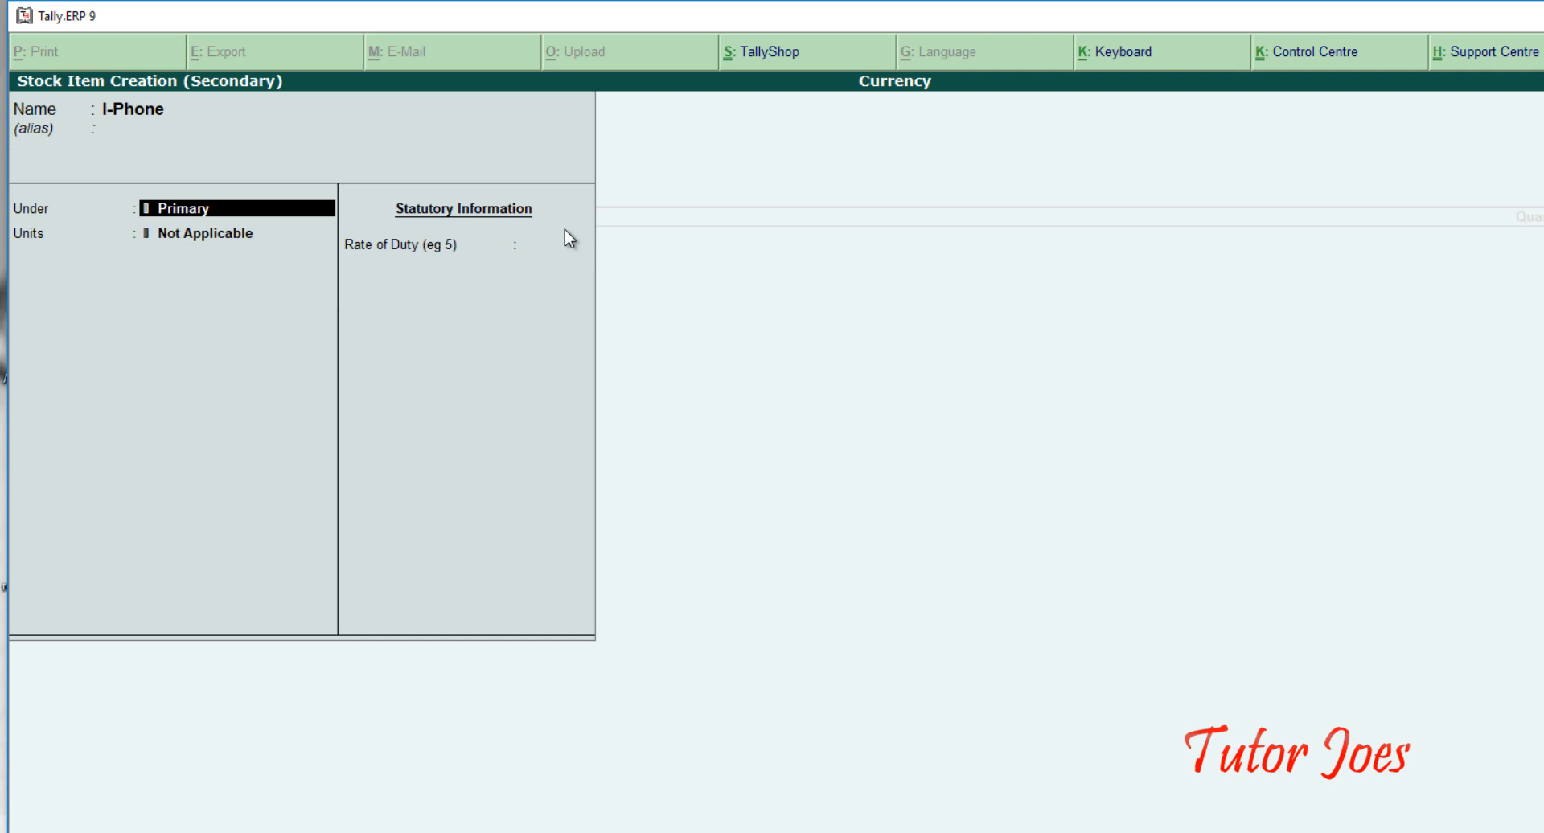
Create a stock group named Stock in Hand under Primary and assign the I-Phone item to it.
{"action": "key", "text": "alt+c"}
{"action": "type", "text": "St"}
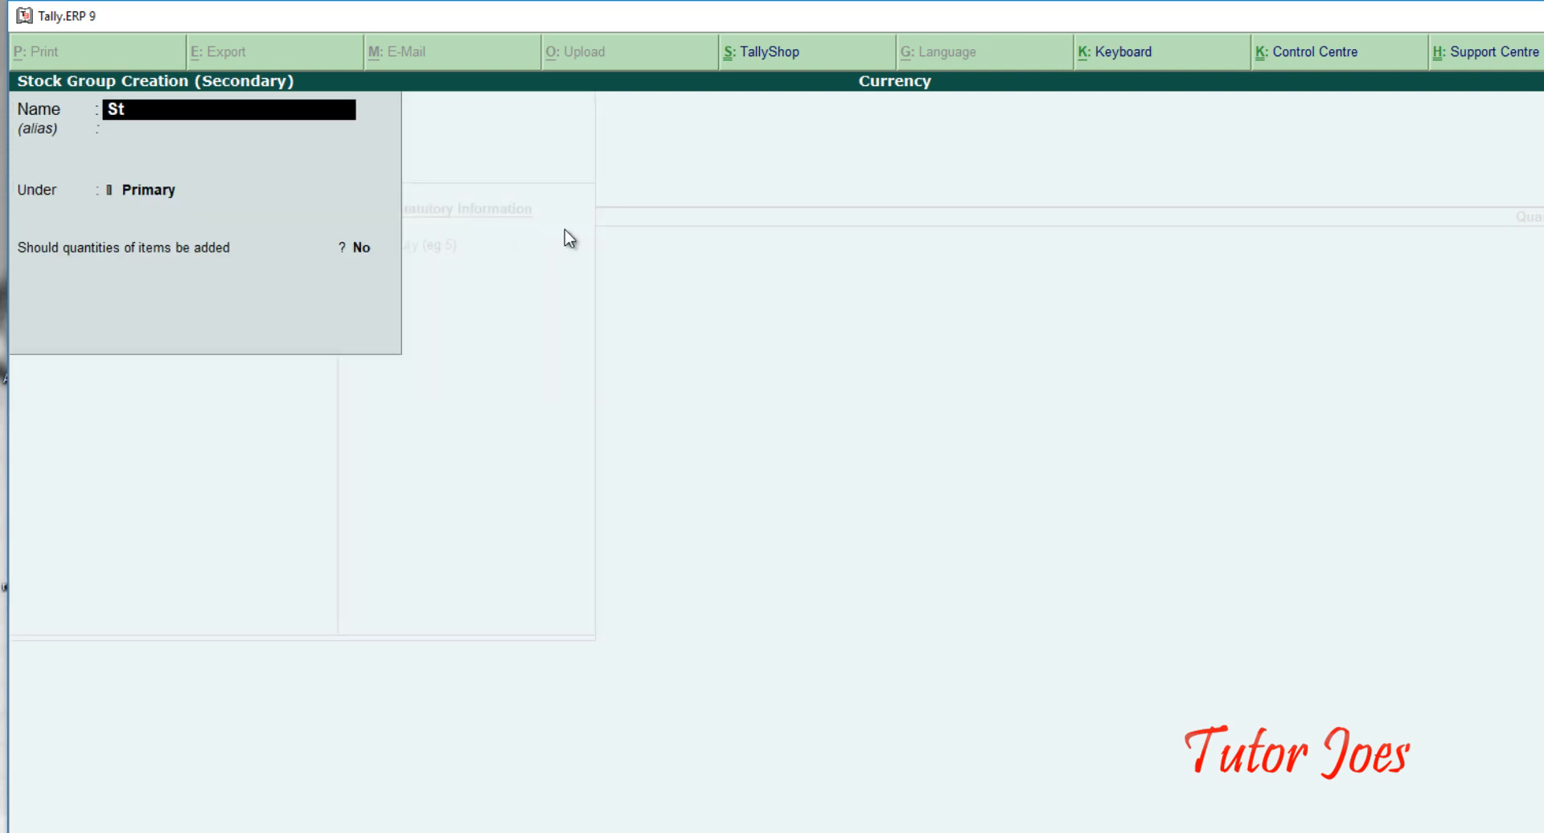
{"action": "type", "text": "ock in Hand"}
{"action": "key", "text": "Return"}
{"action": "key", "text": "Return"}
{"action": "key", "text": "Return"}
{"action": "key", "text": "Return"}
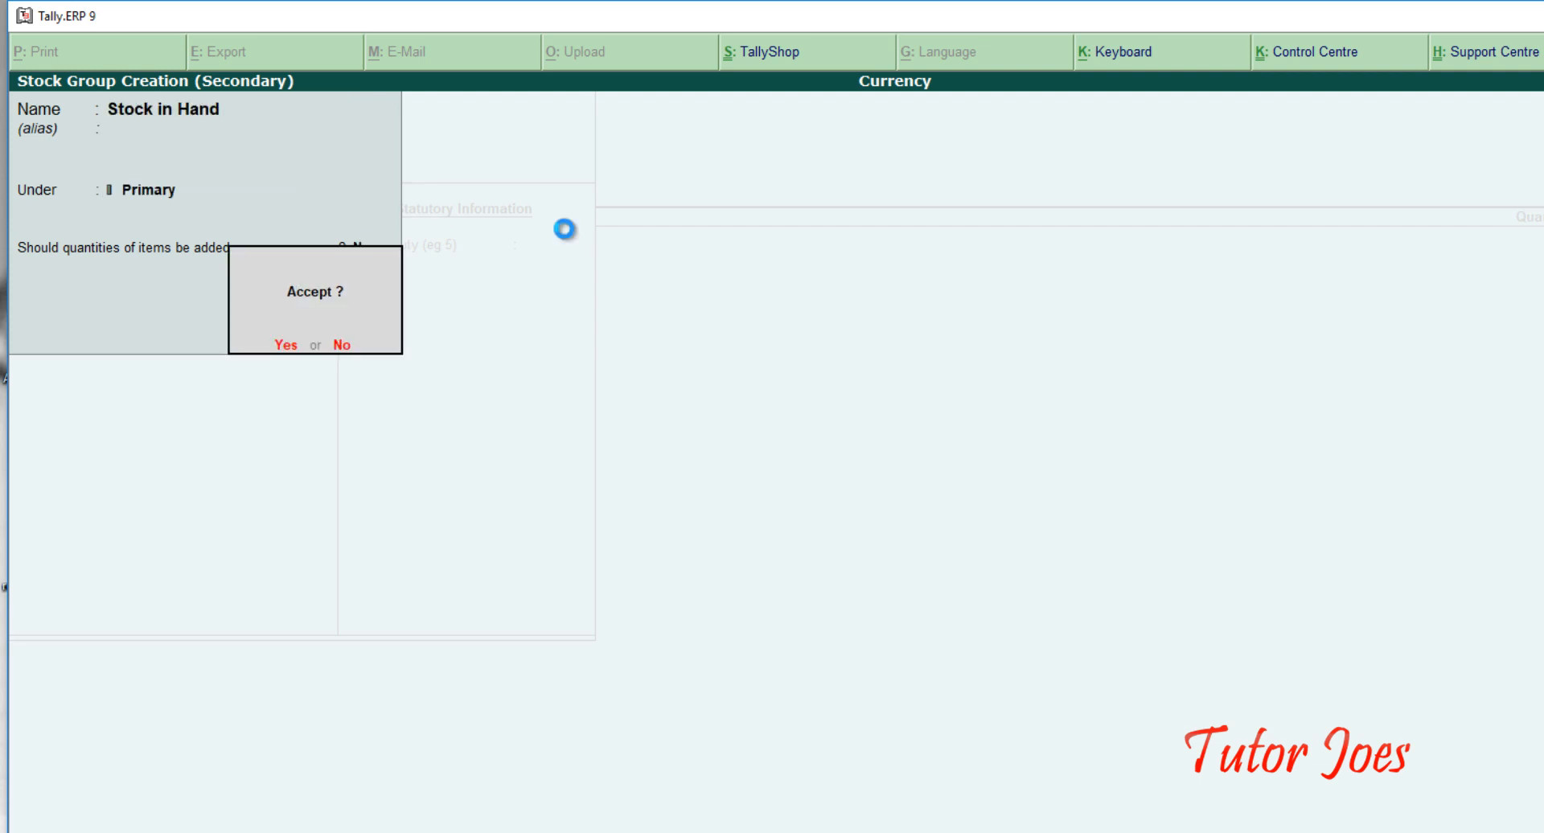
{"action": "key", "text": "Return"}
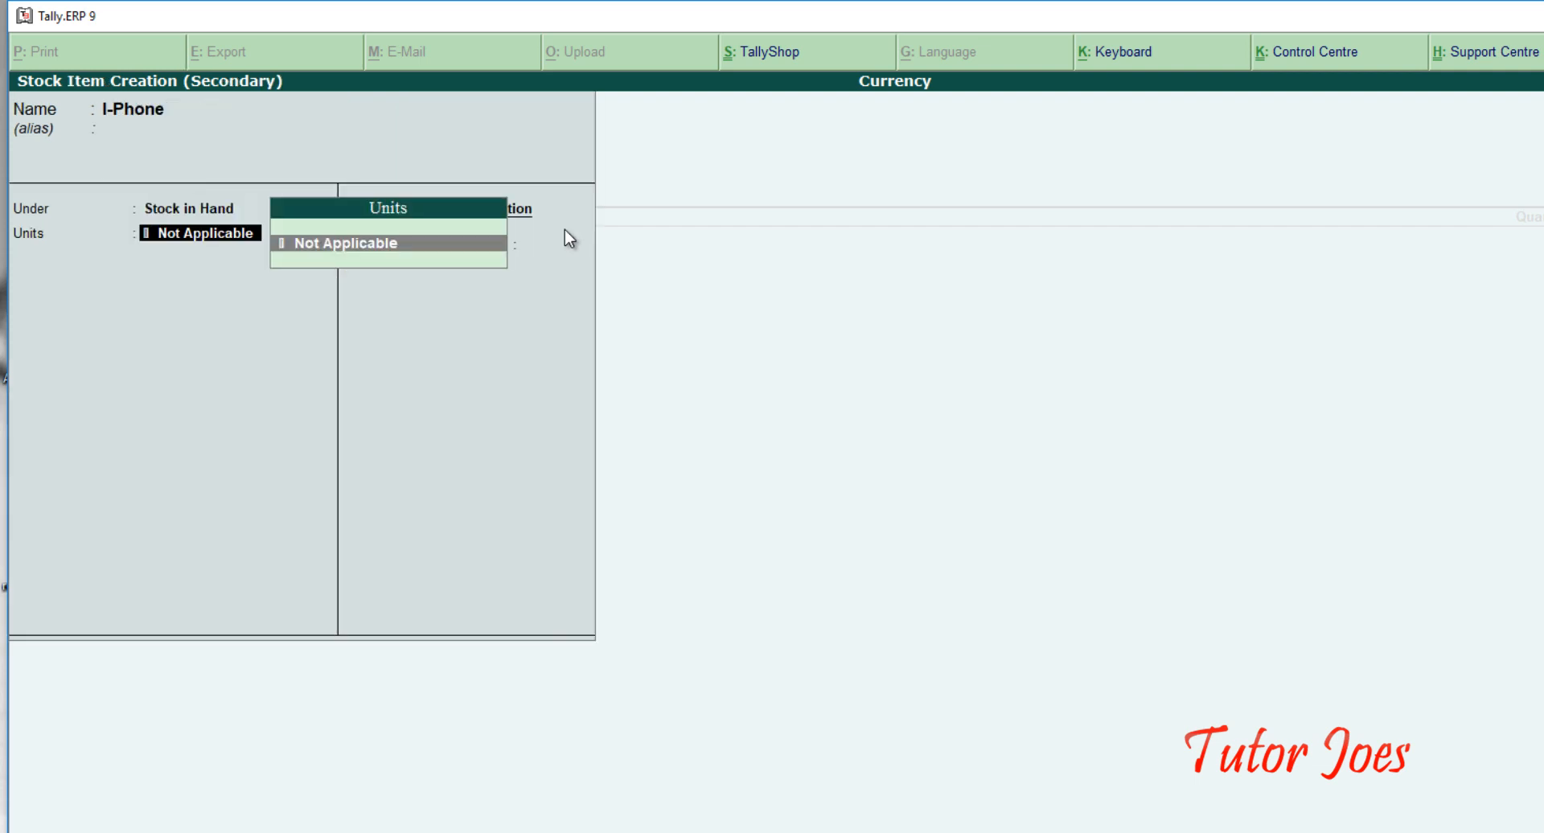
Create a simple unit with symbol nos, formal name Number and 0 decimal places, and save the I-Phone item with it.
{"action": "key", "text": "alt+c"}
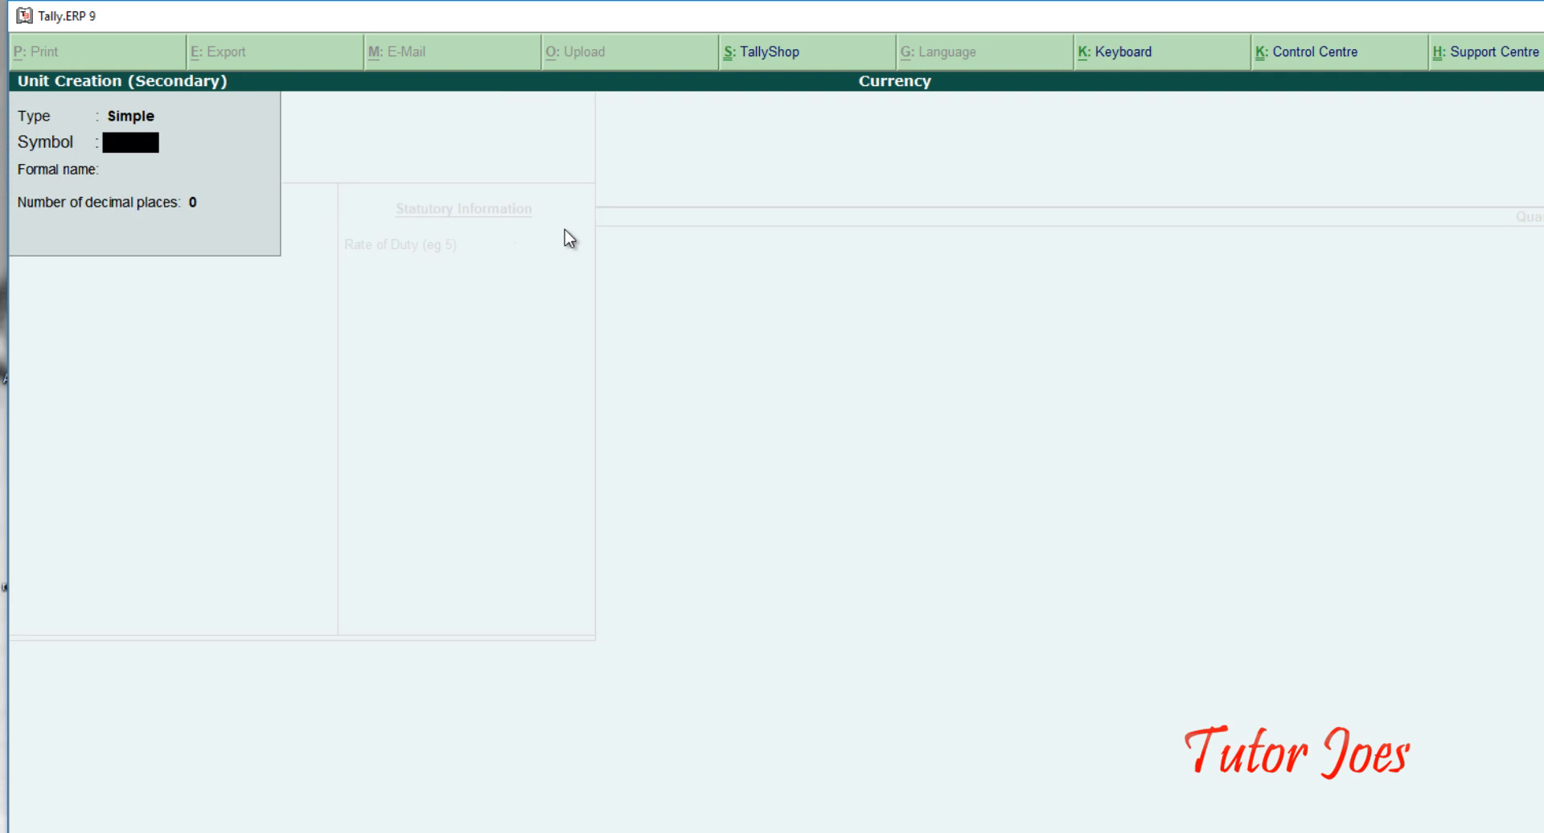
{"action": "type", "text": "nos"}
{"action": "key", "text": "Return"}
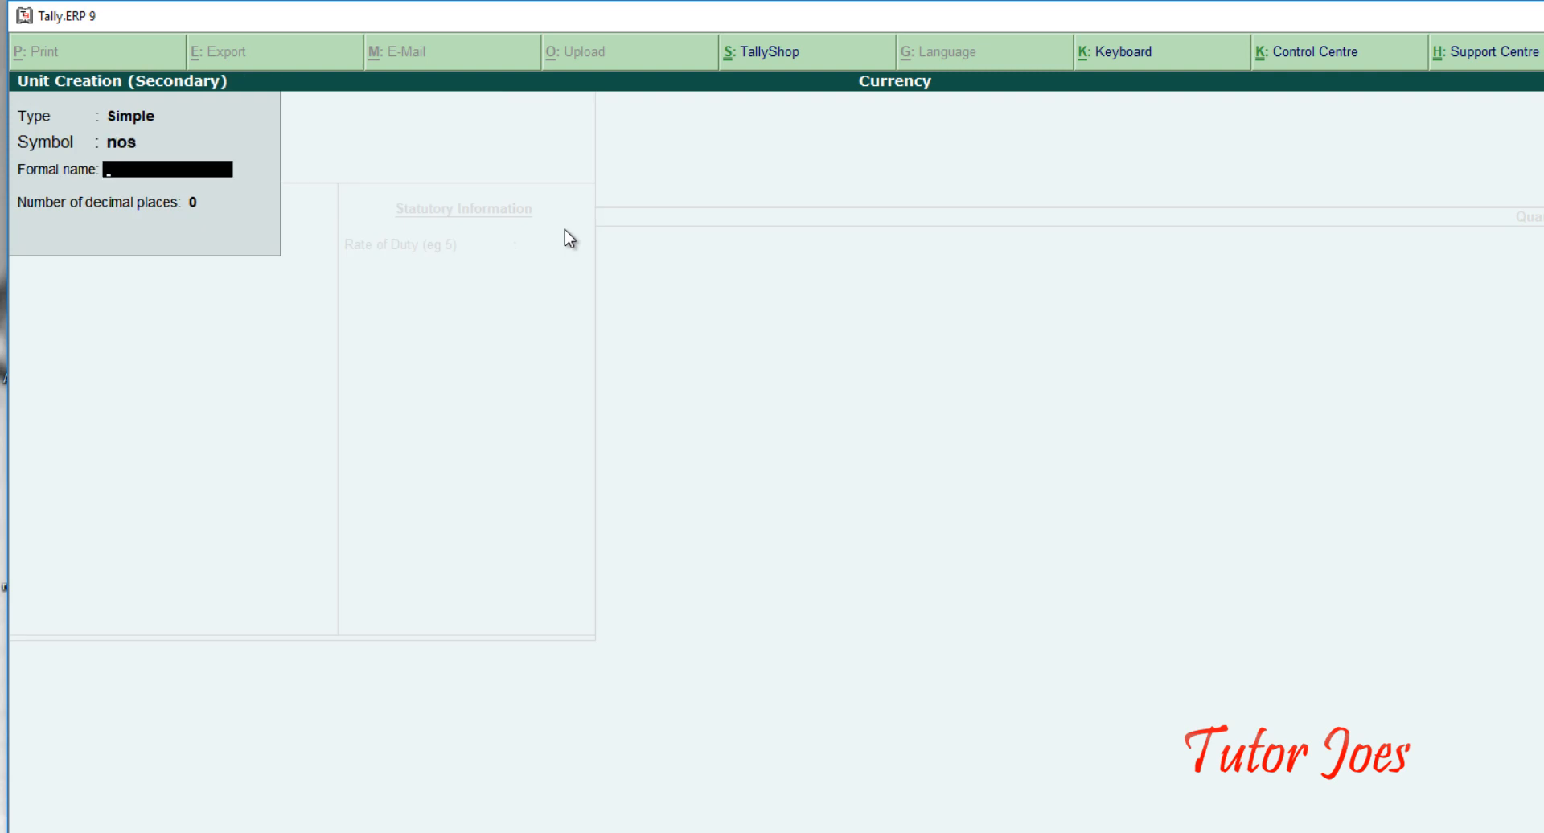
{"action": "type", "text": "Number"}
{"action": "key", "text": "Return"}
{"action": "key", "text": "Return"}
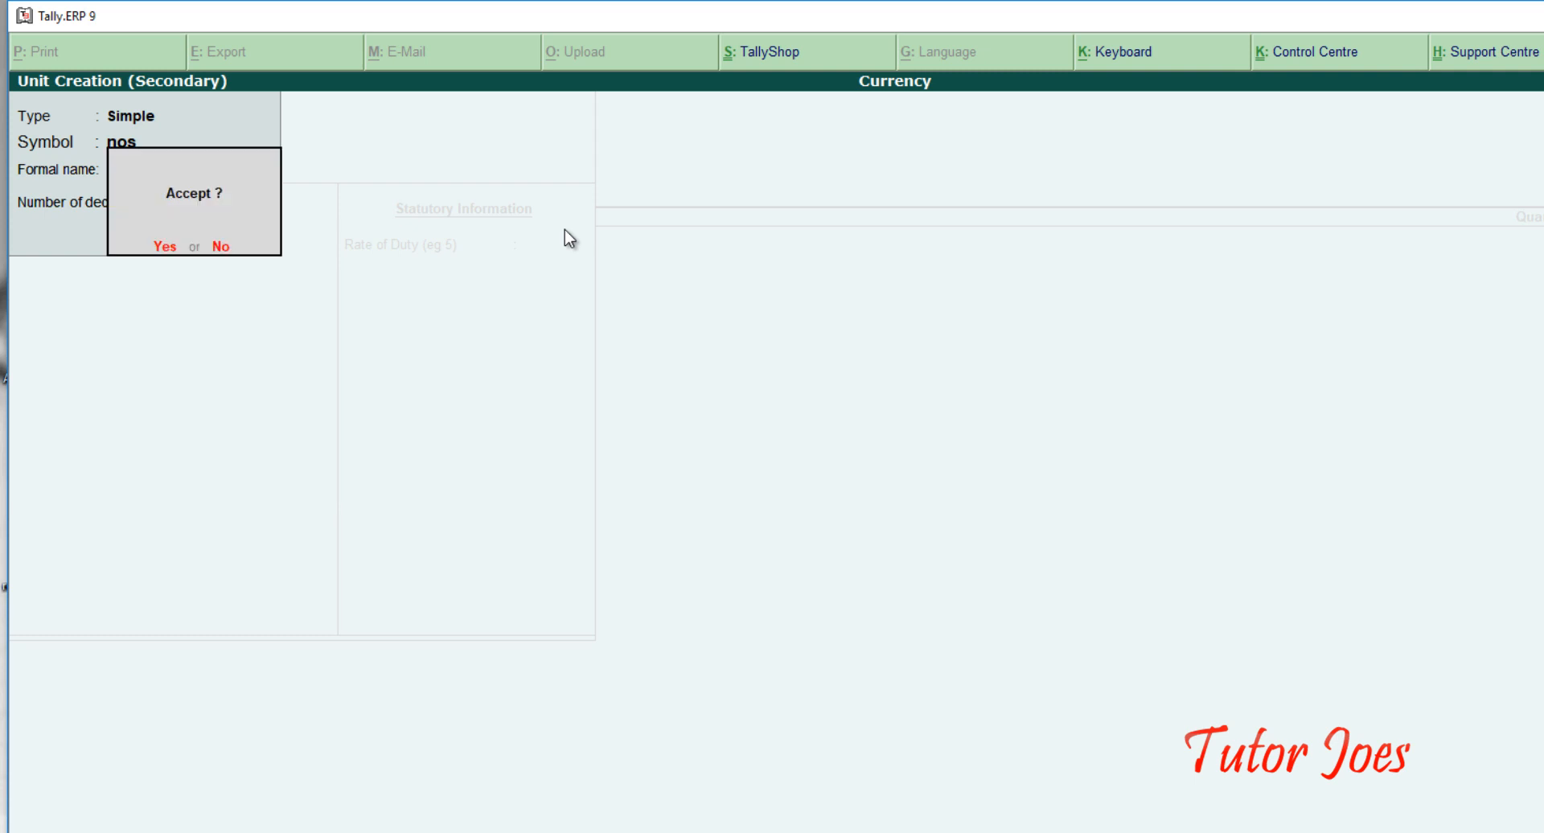
{"action": "key", "text": "Return"}
{"action": "key", "text": "Return"}
{"action": "key", "text": "Return"}
{"action": "key", "text": "Return"}
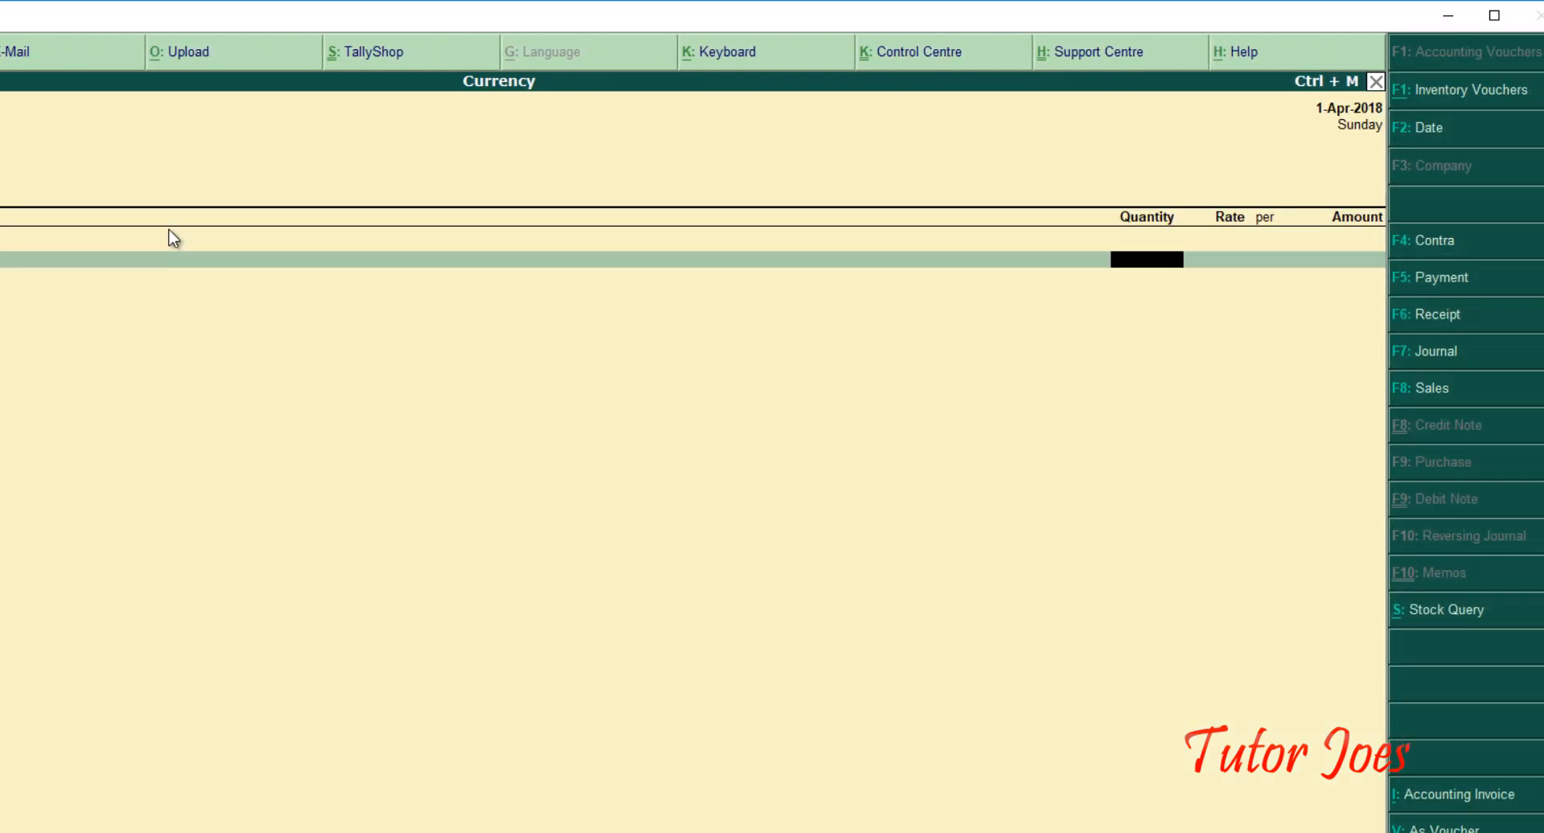
Enter 2 nos of I-Phone at a rate of $50 per nos, keeping the exchange rate of ₹ 69/$.
{"action": "type", "text": "2"}
{"action": "key", "text": "Return"}
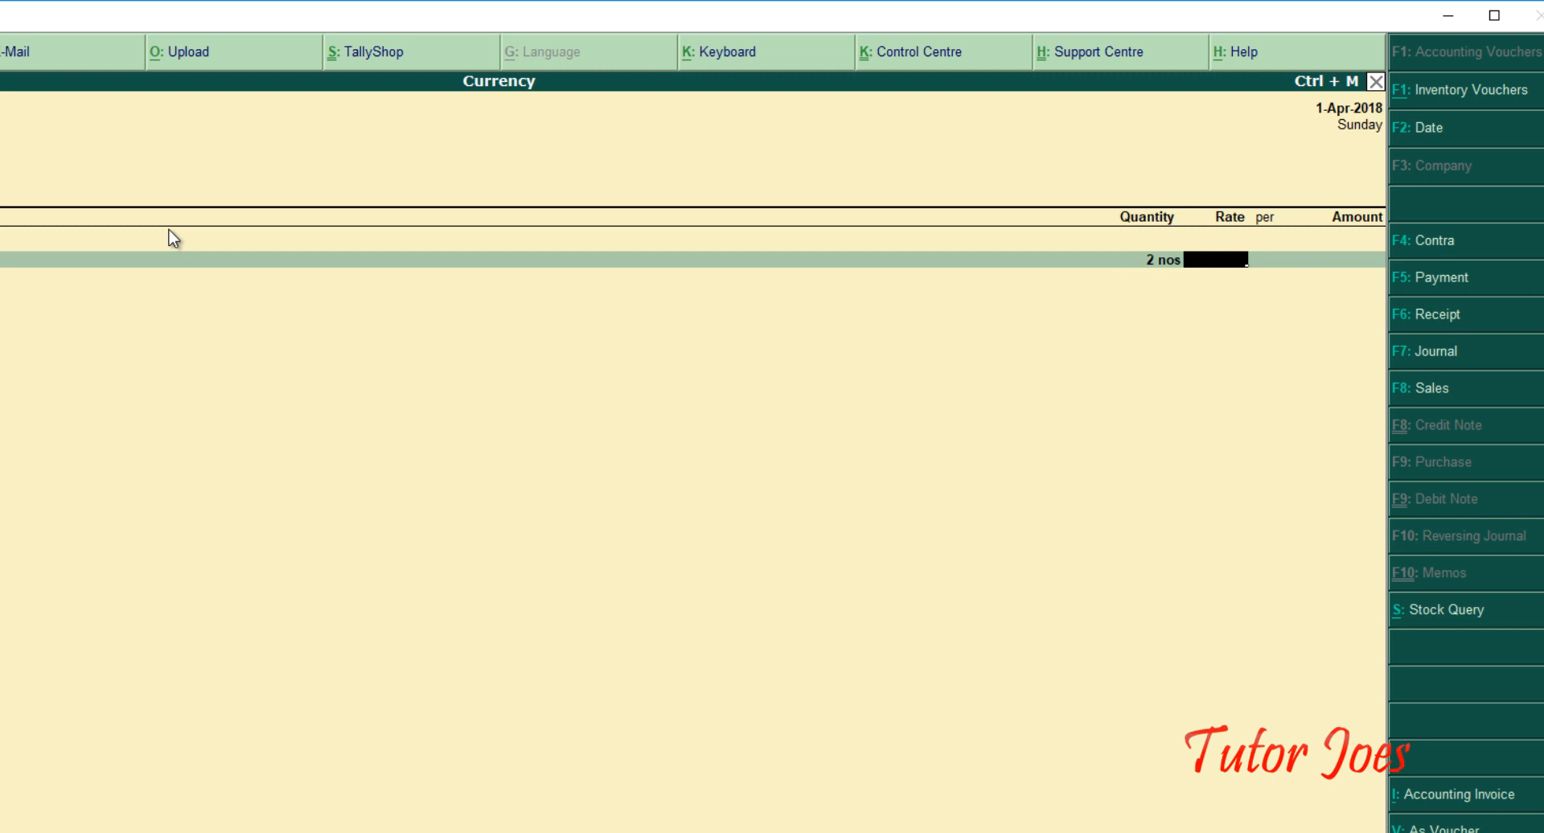
{"action": "type", "text": "50$"}
{"action": "key", "text": "Return"}
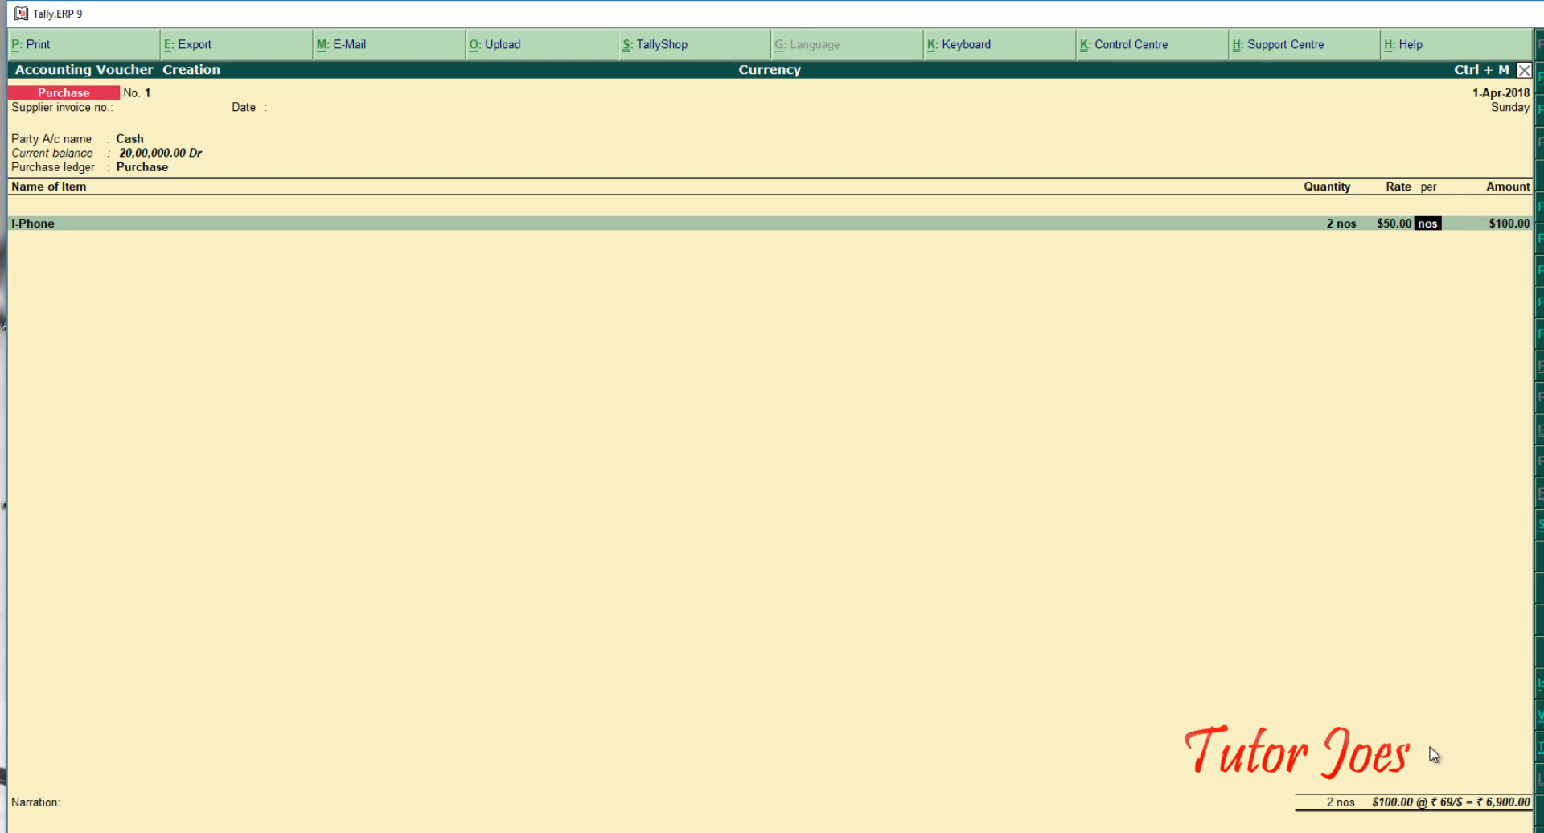
{"action": "key", "text": "Return"}
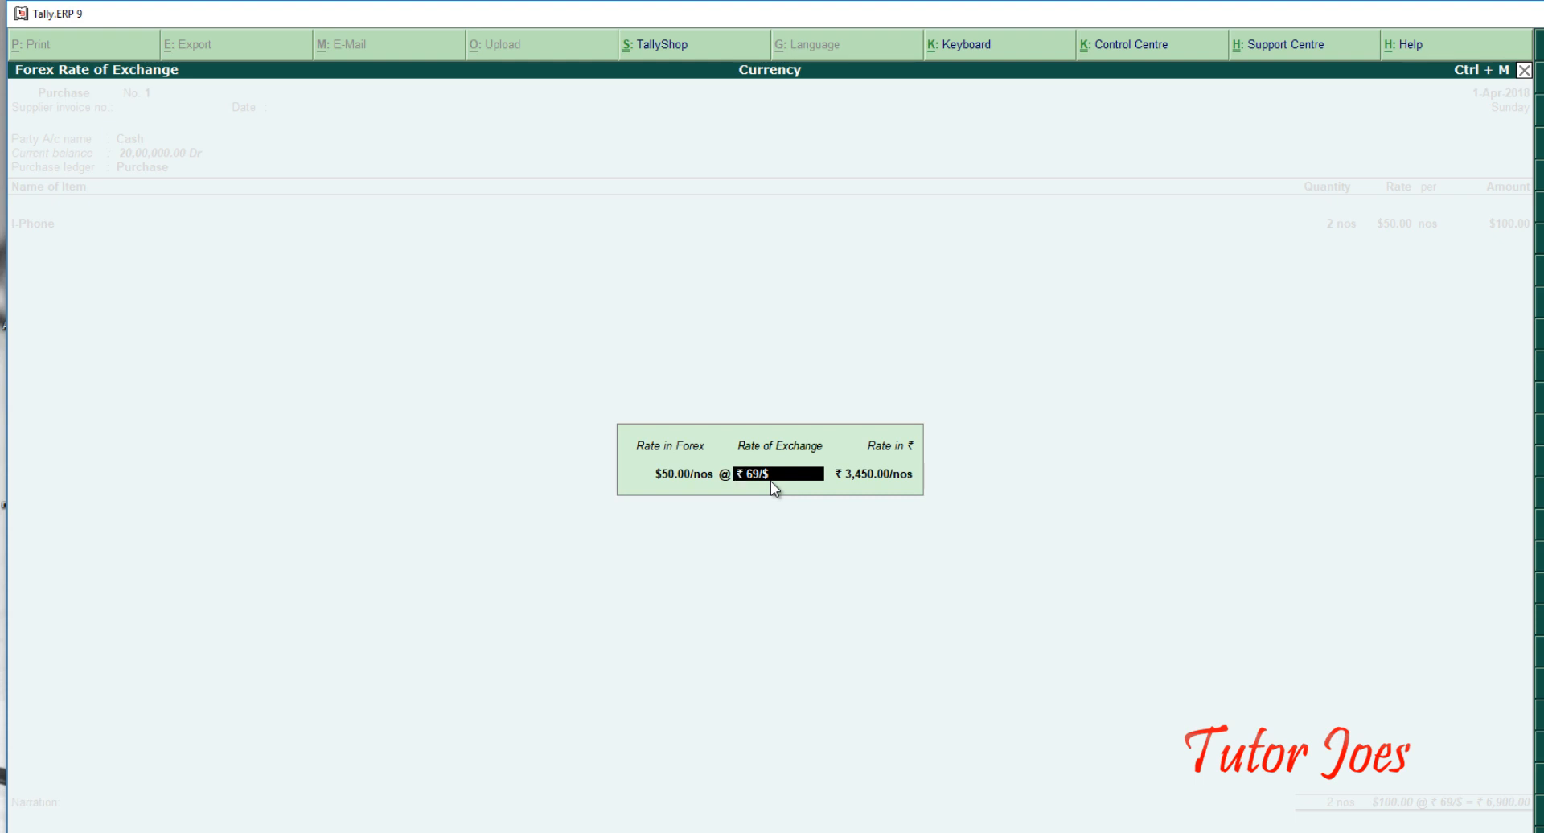
{"action": "key", "text": "Return"}
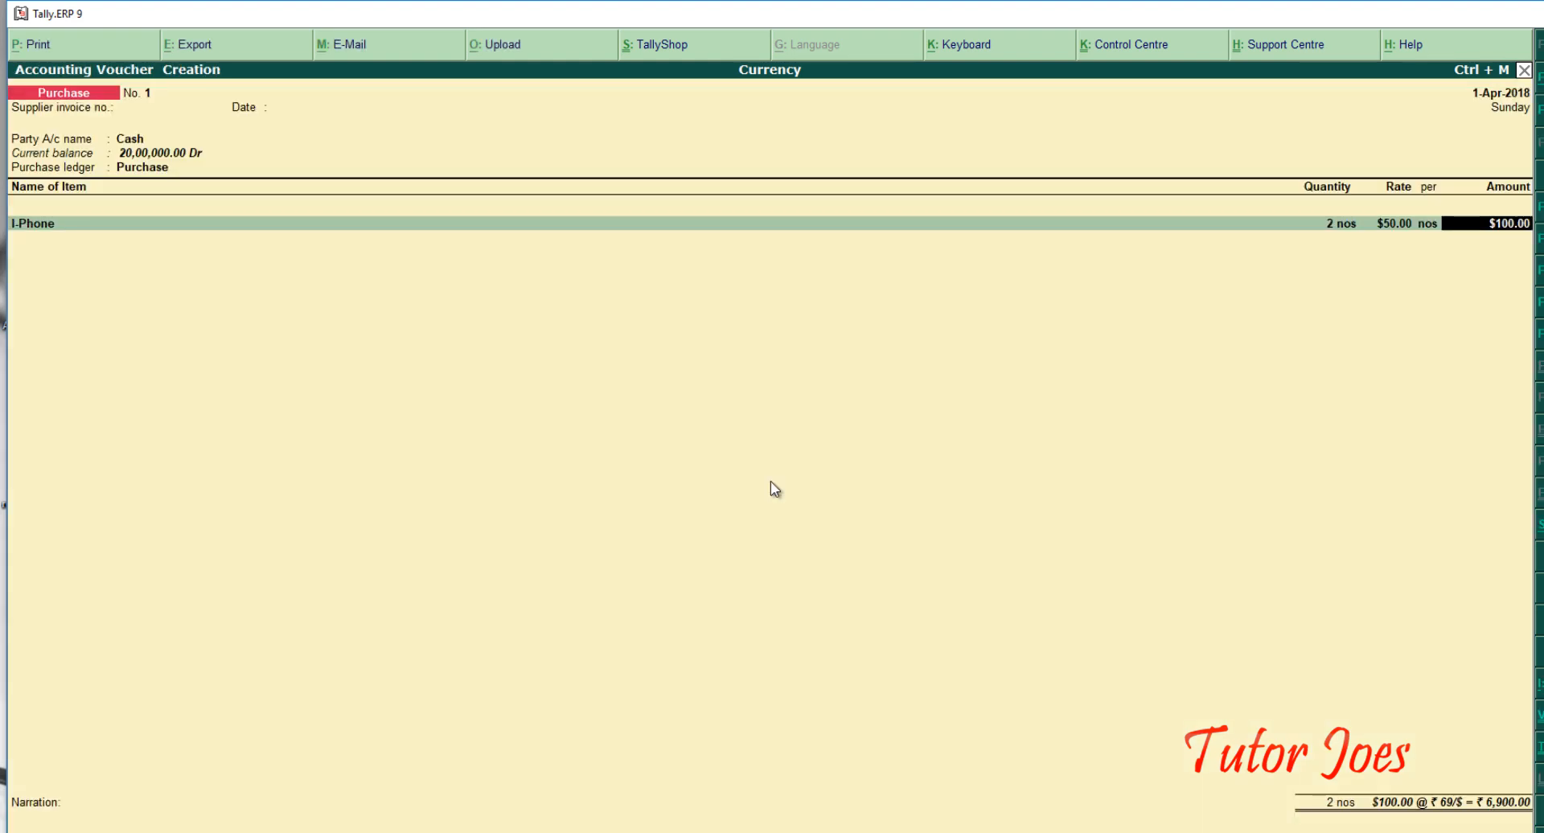
Accept the I-Phone line amount and save the purchase voucher without further items or a narration.
{"action": "key", "text": "Return"}
{"action": "key", "text": "Return"}
{"action": "key", "text": "Return"}
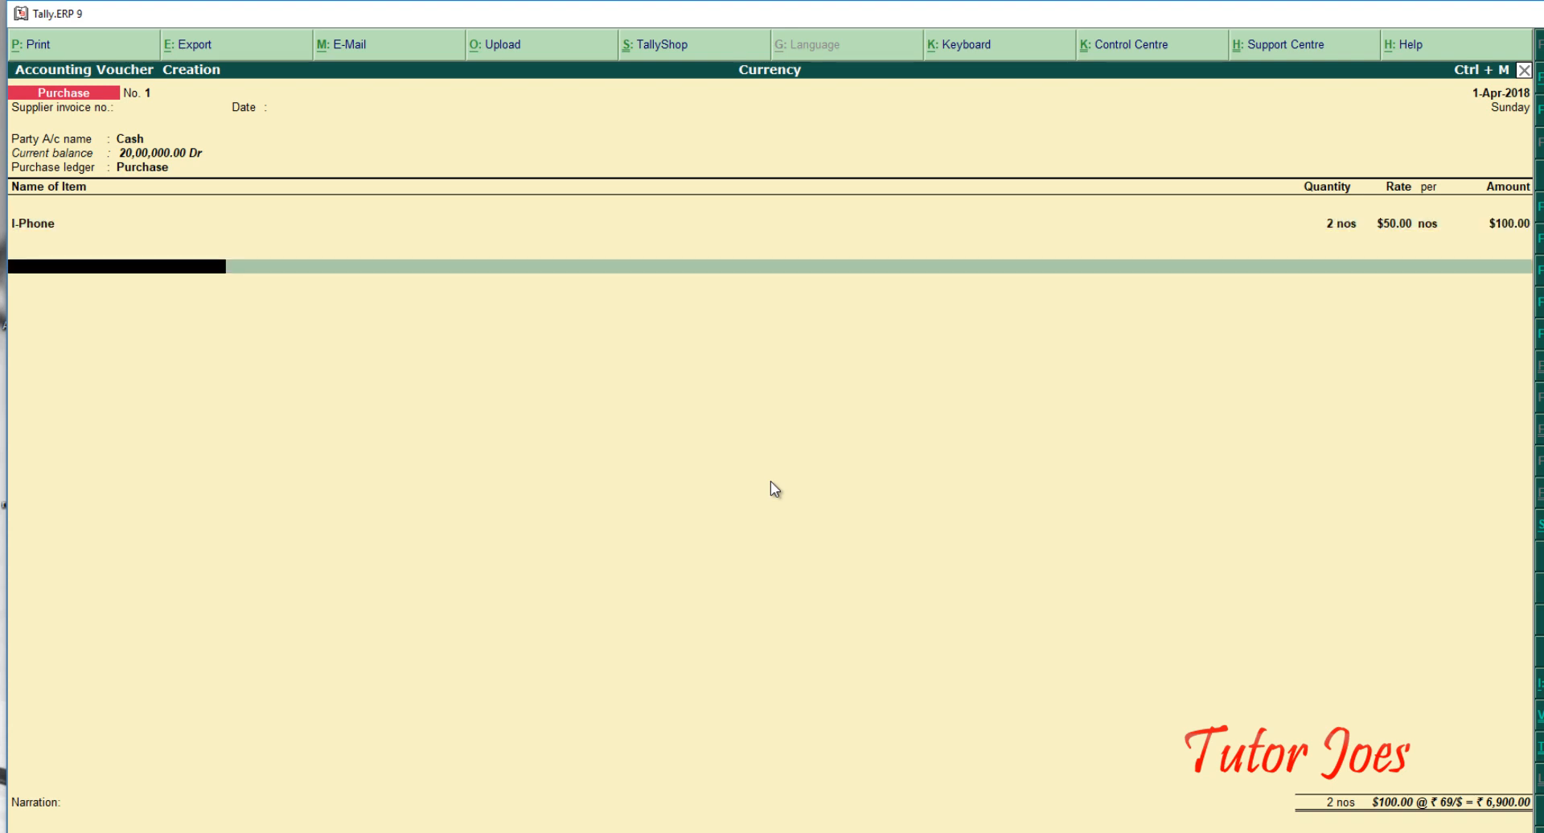
{"action": "key", "text": "Return"}
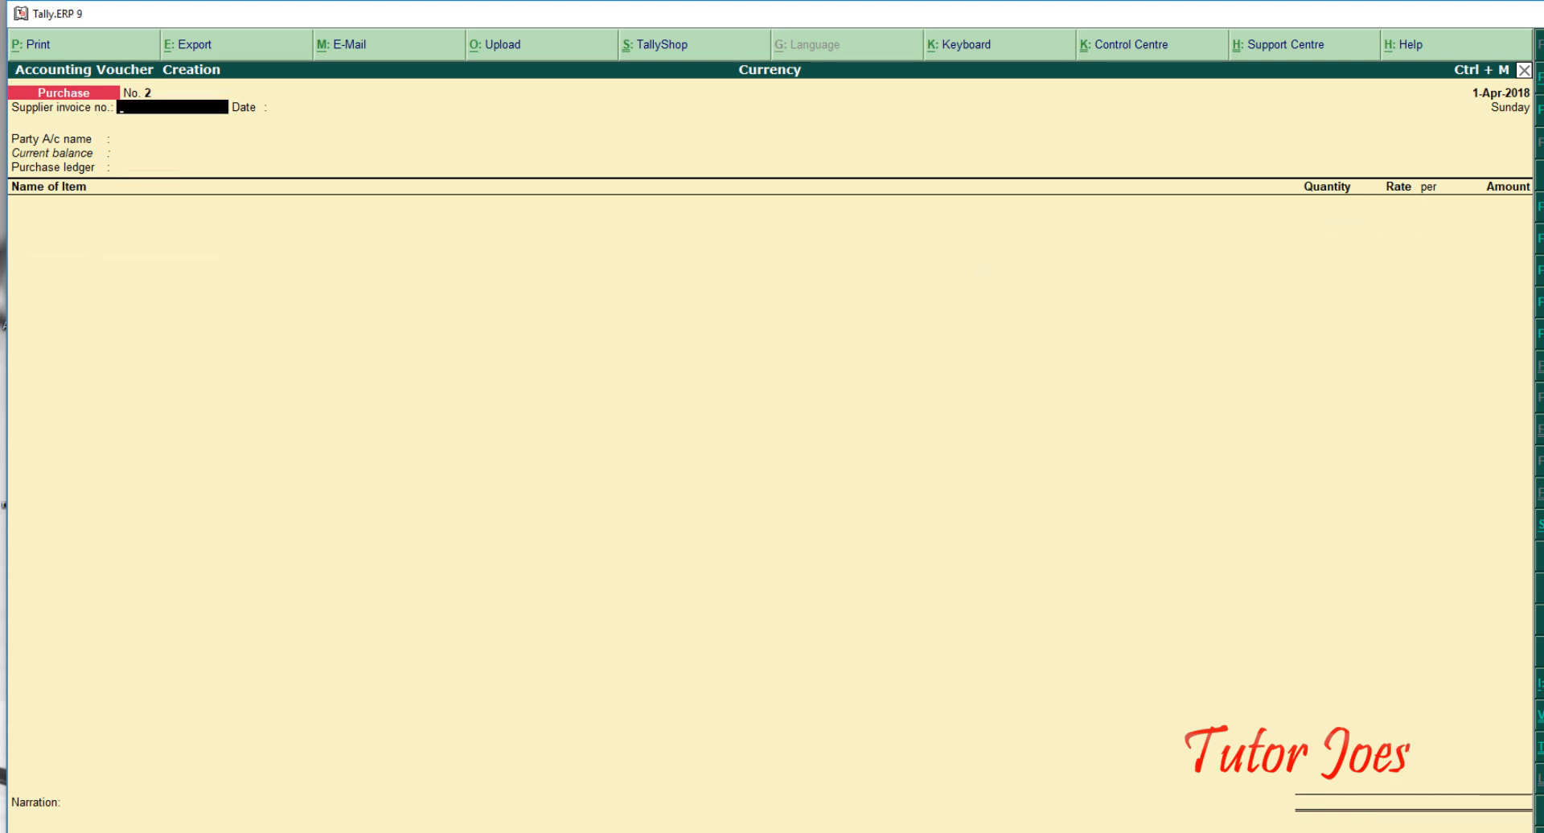
Start a sales voucher without a reference number and set Cash as the party account.
{"action": "key", "text": "F8"}
{"action": "key", "text": "Return"}
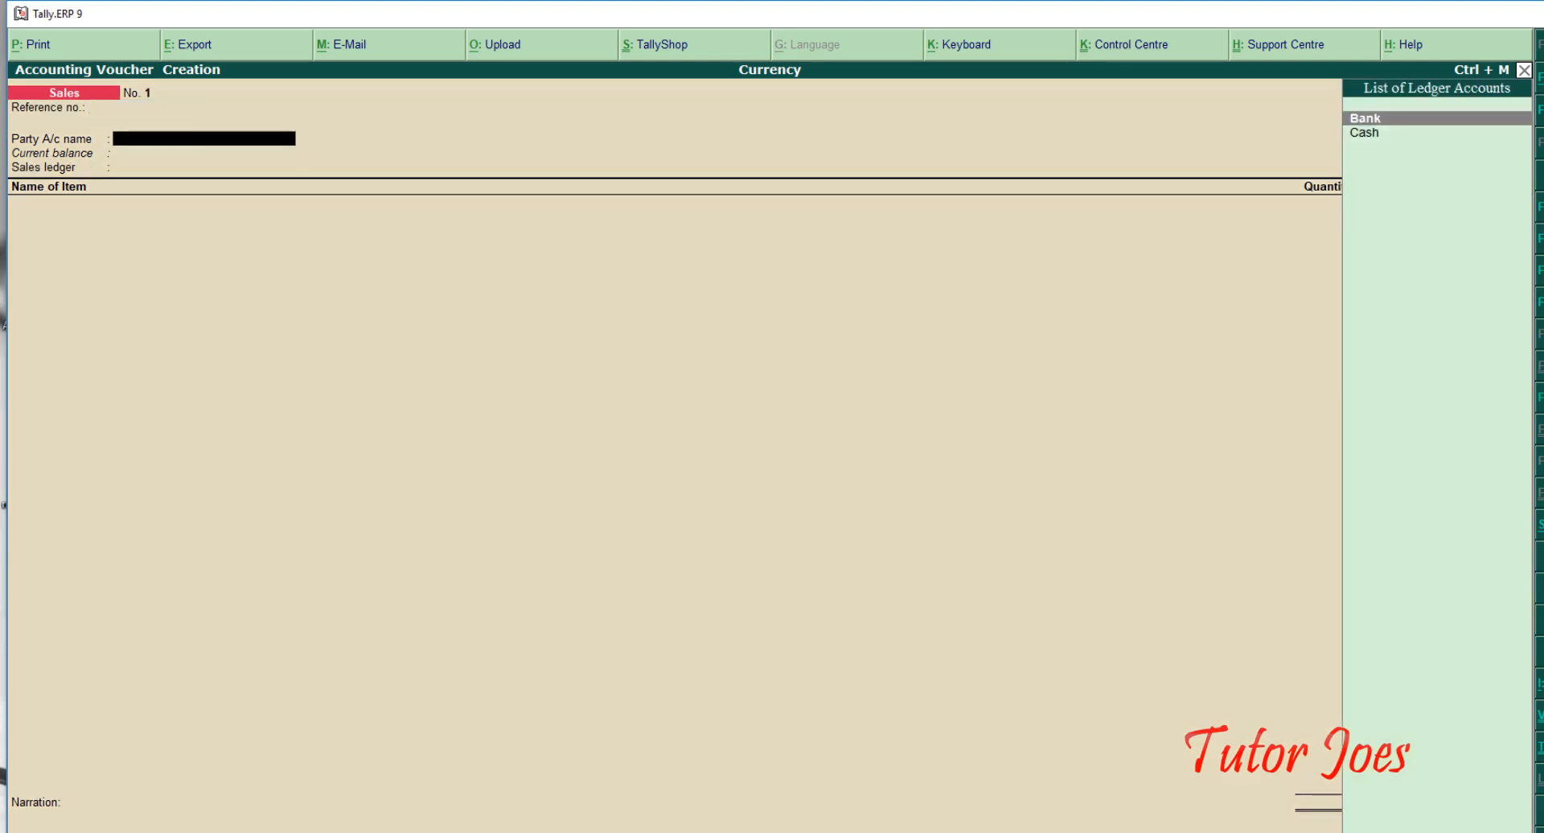
{"action": "key", "text": "Down"}
{"action": "key", "text": "Return"}
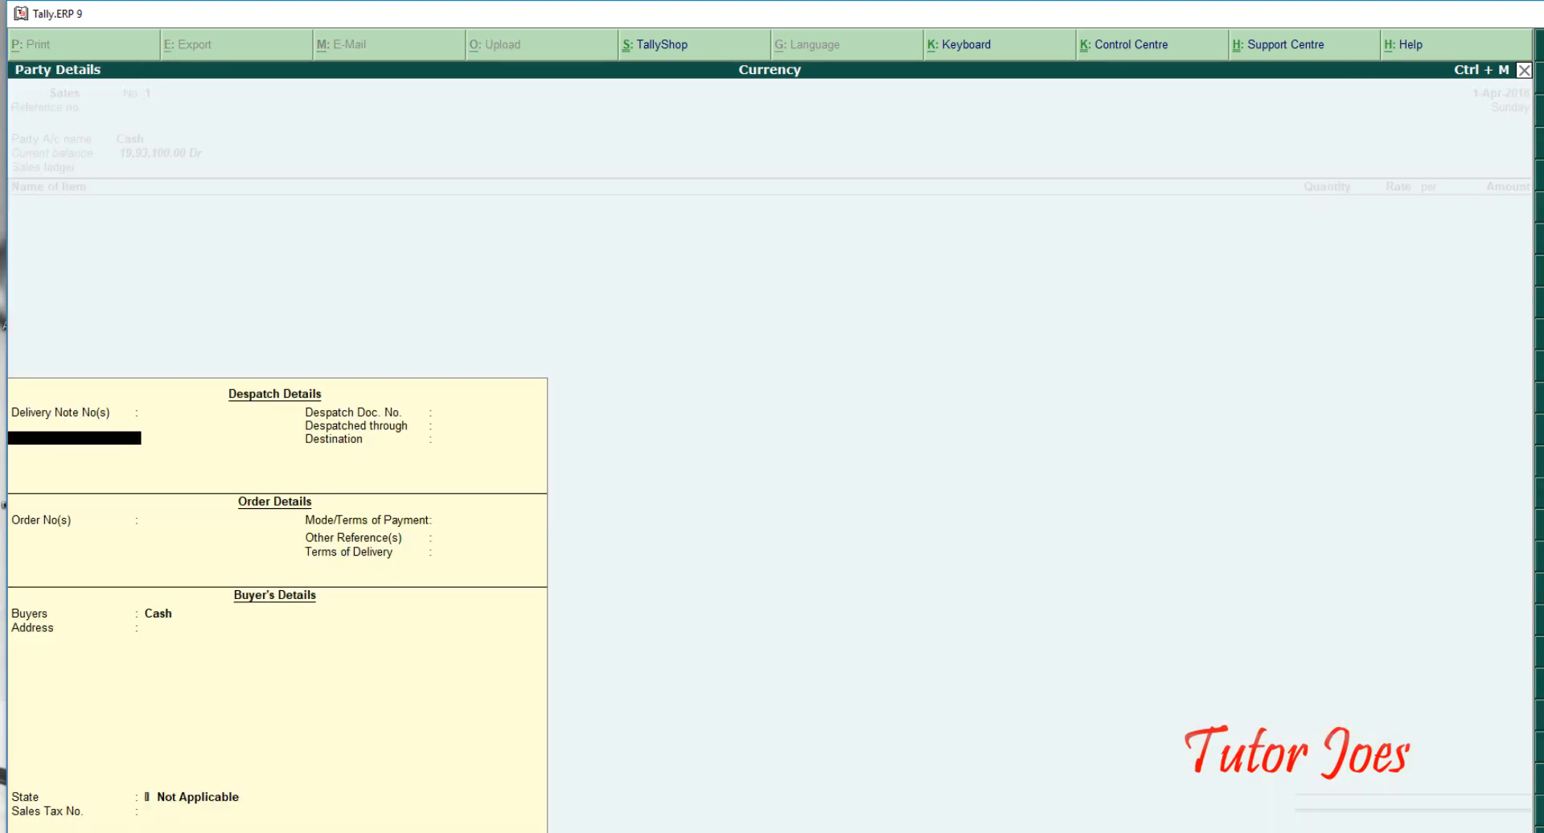
Accept the sale's party details with despatch and order fields blank, Cash as buyer and the state Not Applicable.
{"action": "key", "text": "Return"}
{"action": "key", "text": "Return"}
{"action": "key", "text": "Return"}
{"action": "key", "text": "Return"}
{"action": "key", "text": "Return"}
{"action": "key", "text": "Return"}
{"action": "key", "text": "Return"}
{"action": "key", "text": "Return"}
{"action": "key", "text": "Return"}
{"action": "key", "text": "Return"}
{"action": "key", "text": "Return"}
{"action": "key", "text": "Return"}
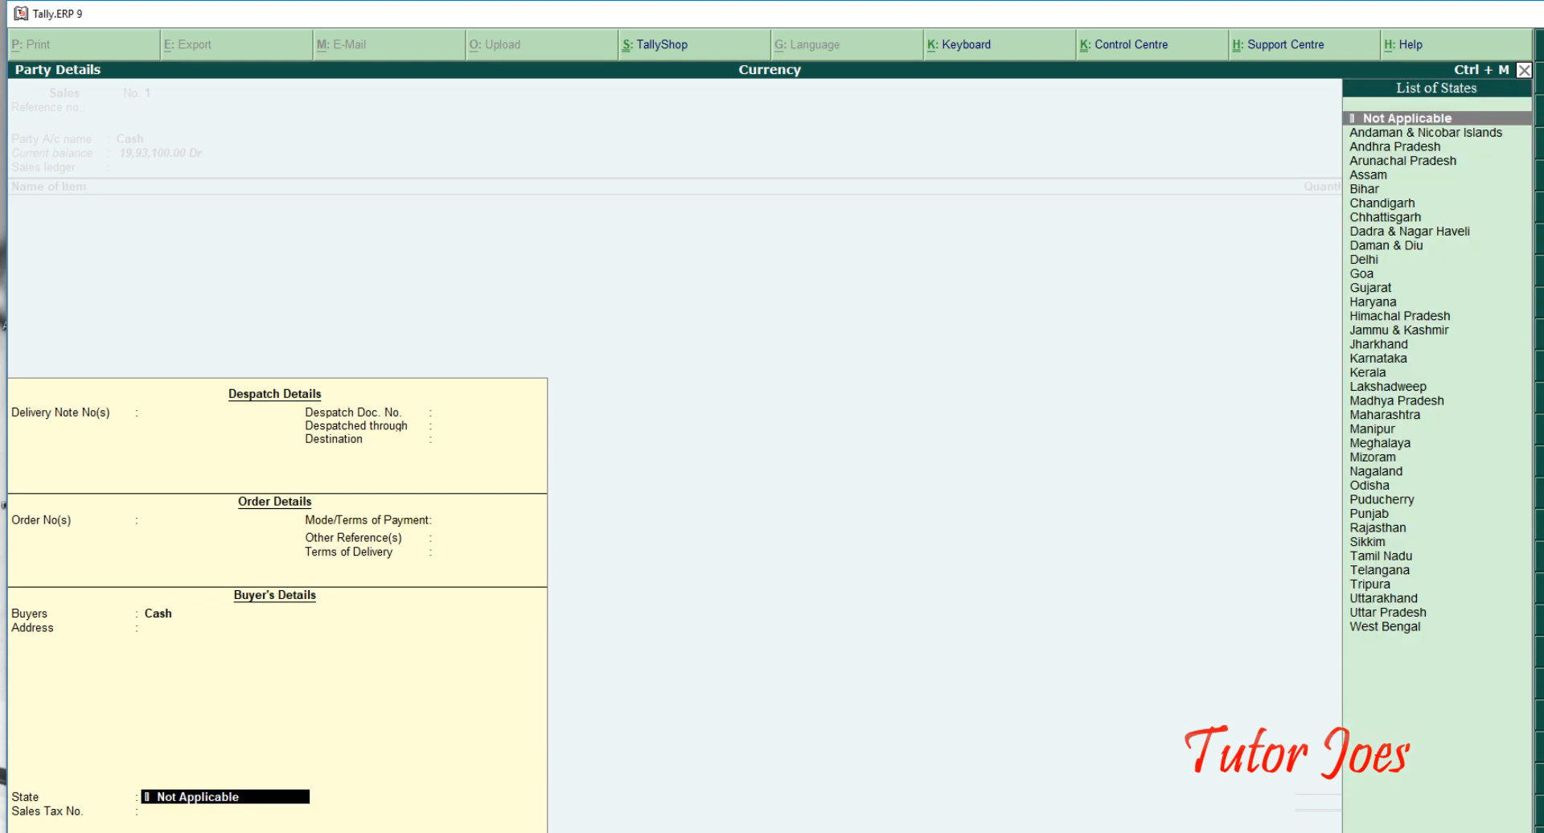
Create a ledger named Sales under Sales Accounts with its default settings and use it as the voucher's sales ledger.
{"action": "key", "text": "alt+c"}
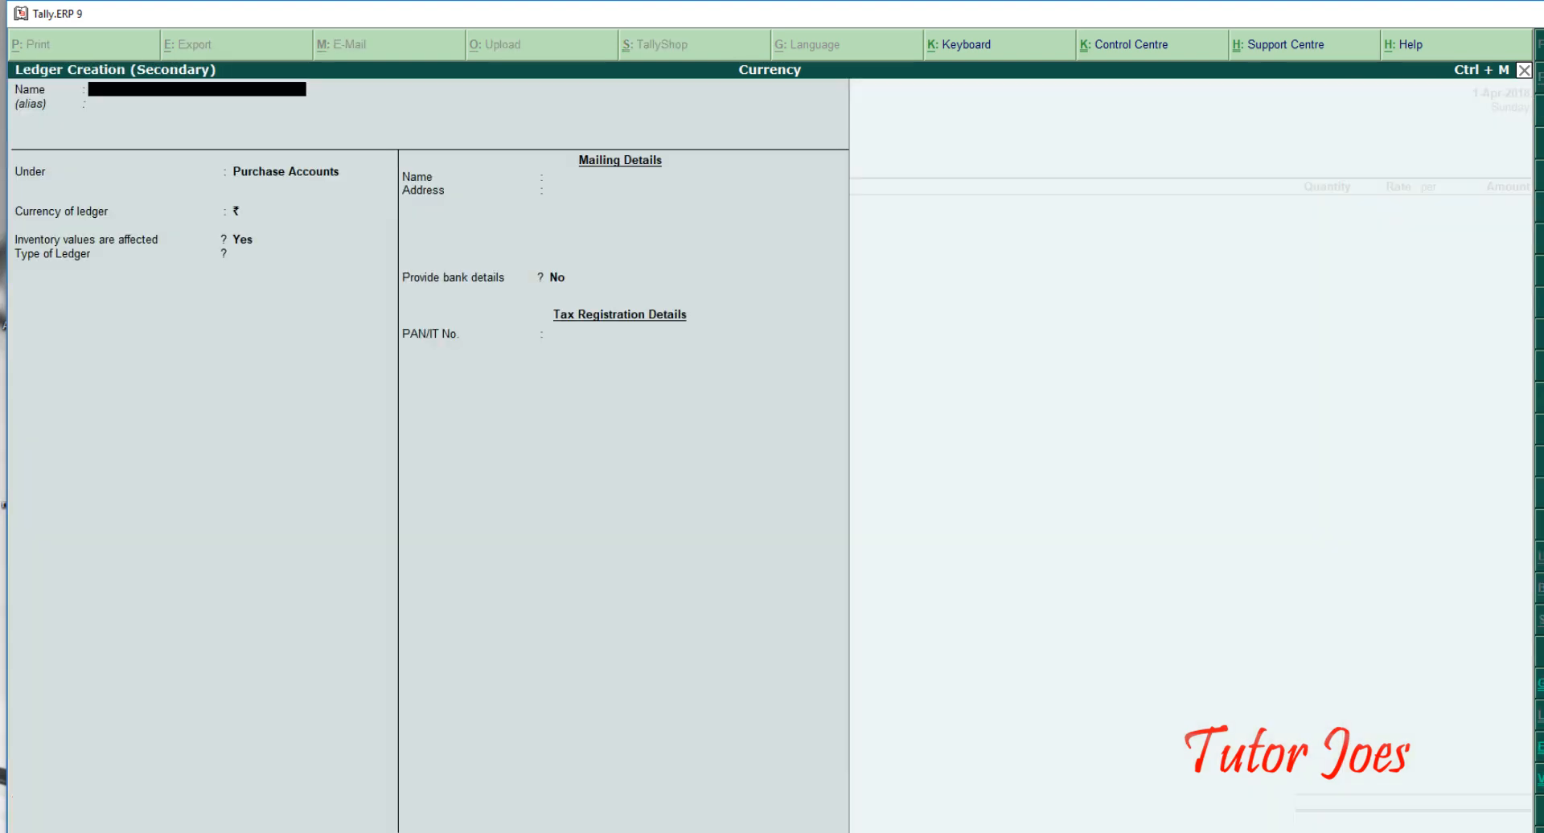
{"action": "type", "text": "Sales"}
{"action": "key", "text": "Return"}
{"action": "type", "text": "Sa"}
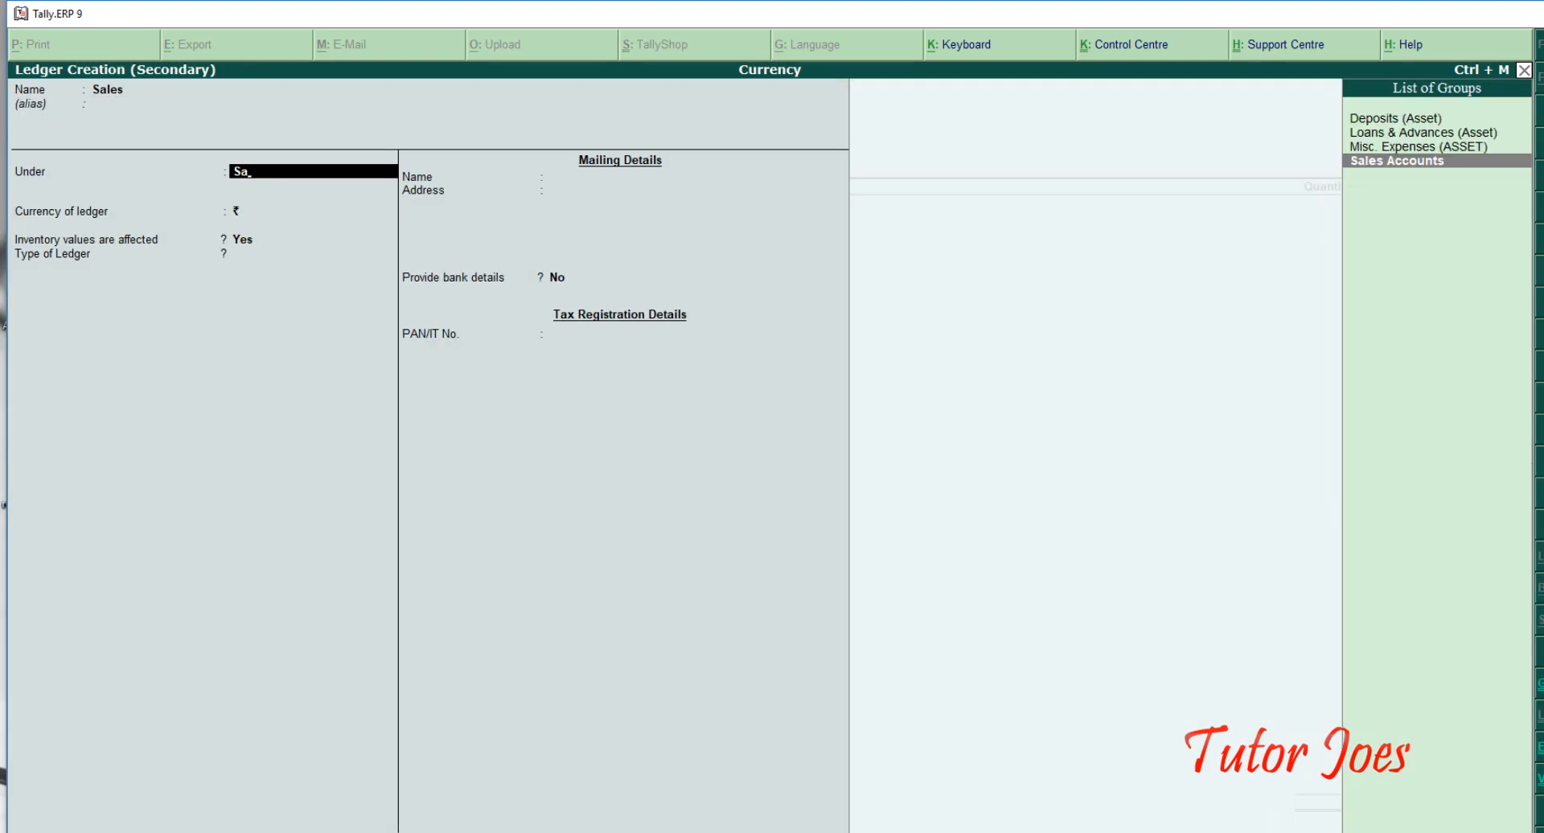
{"action": "key", "text": "Return"}
{"action": "key", "text": "Return"}
{"action": "key", "text": "Return"}
{"action": "key", "text": "Return"}
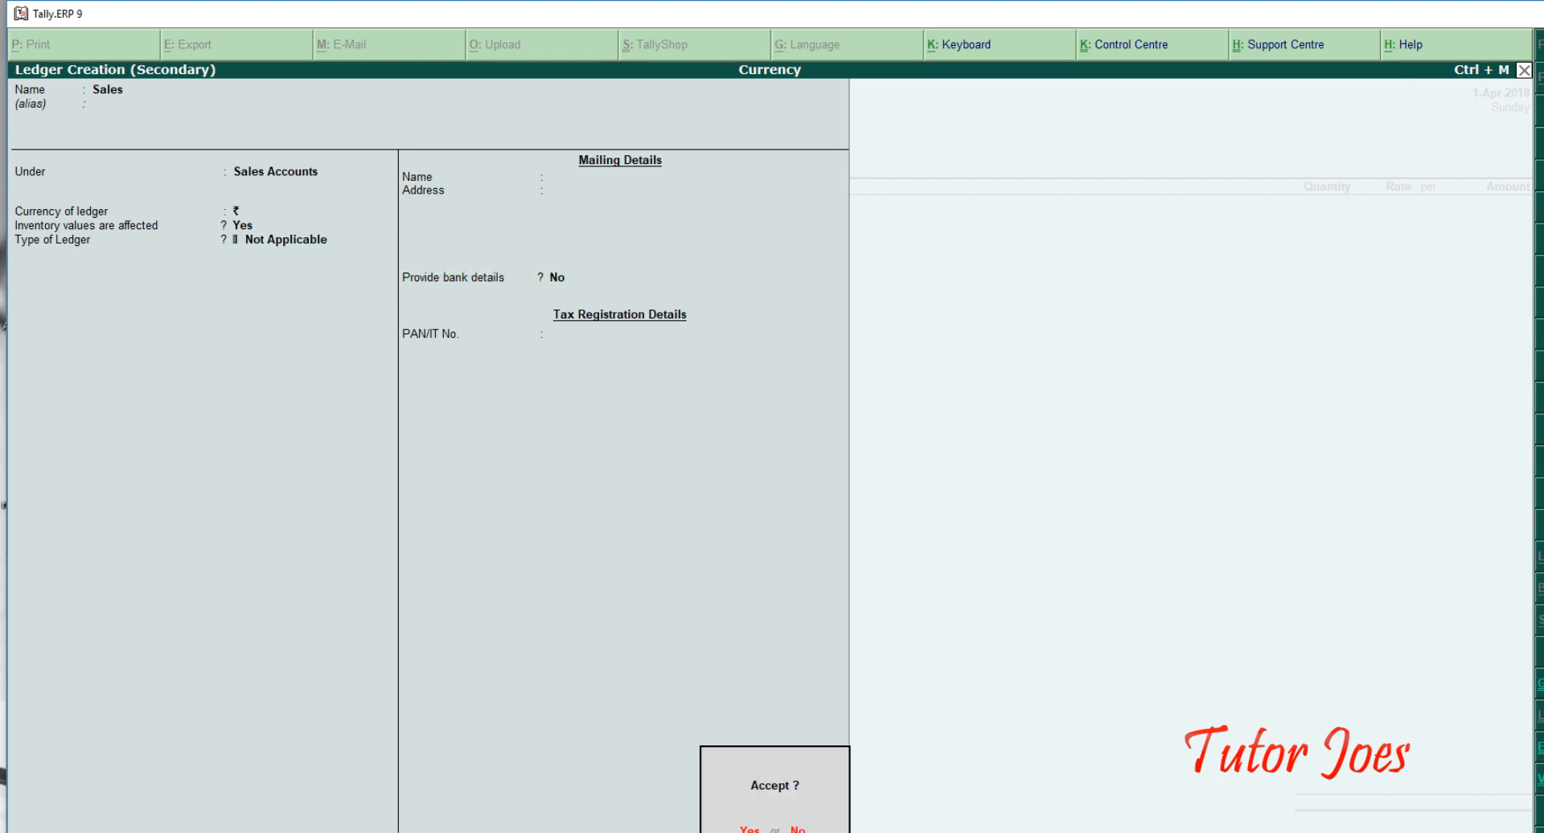
{"action": "key", "text": "Return"}
Add the I-Phone item to the sale with a quantity of 1 nos and a rate of 50.
{"action": "type", "text": "I"}
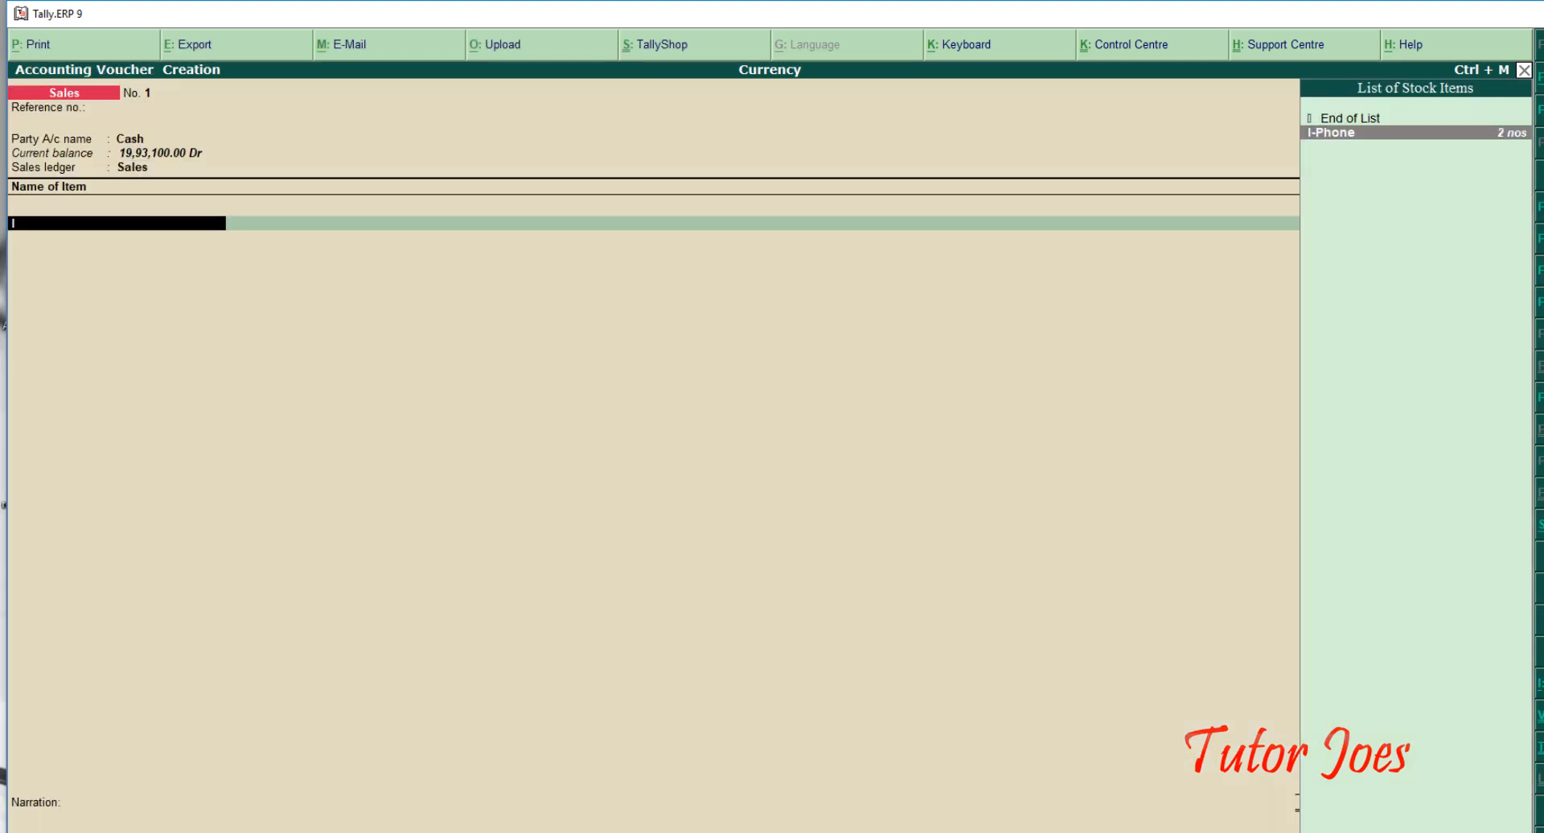
{"action": "key", "text": "Return"}
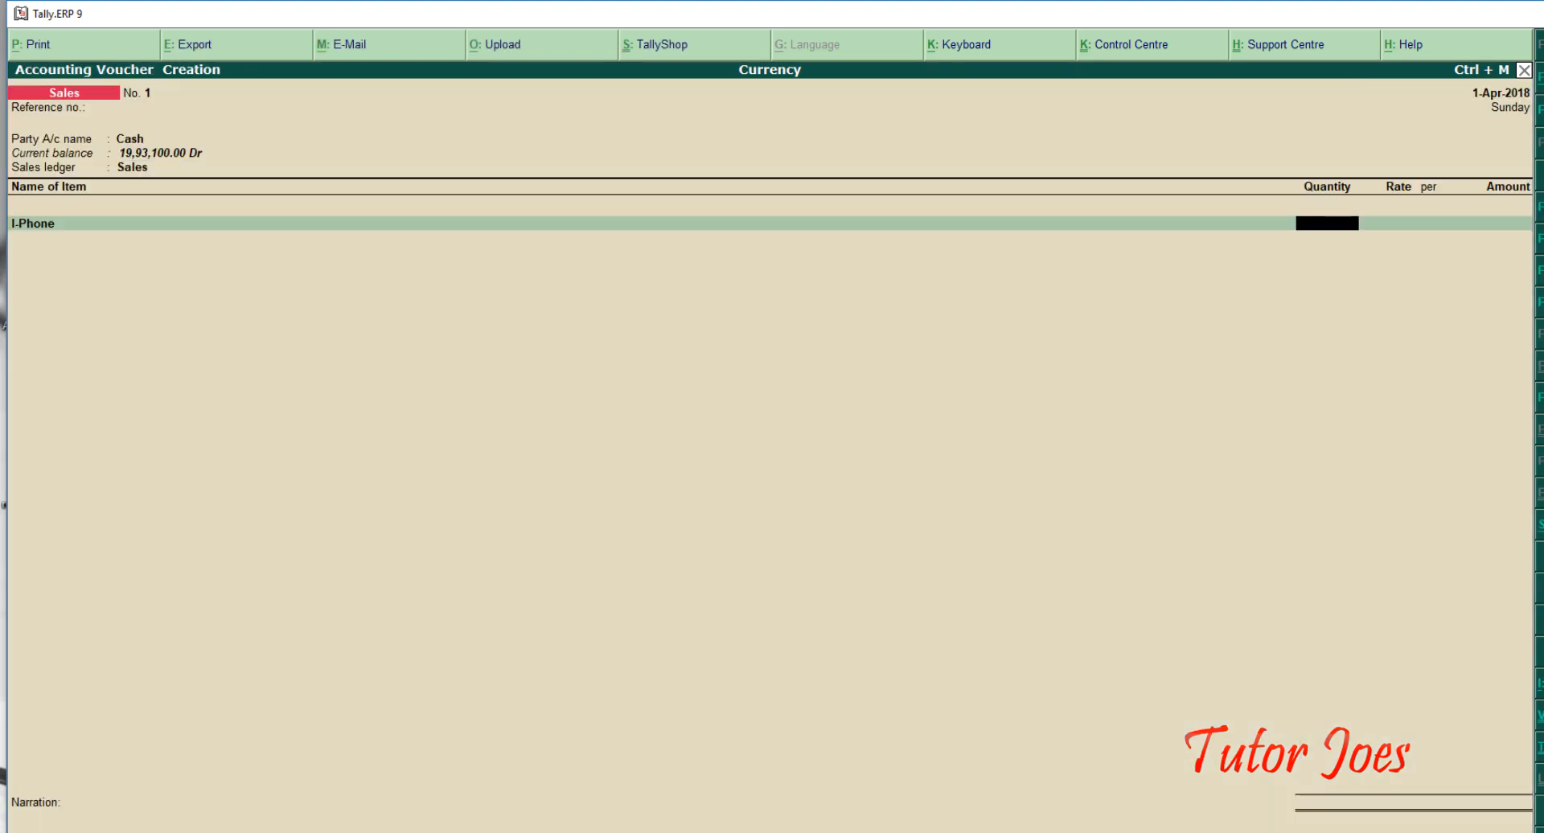
{"action": "type", "text": "1"}
{"action": "key", "text": "Return"}
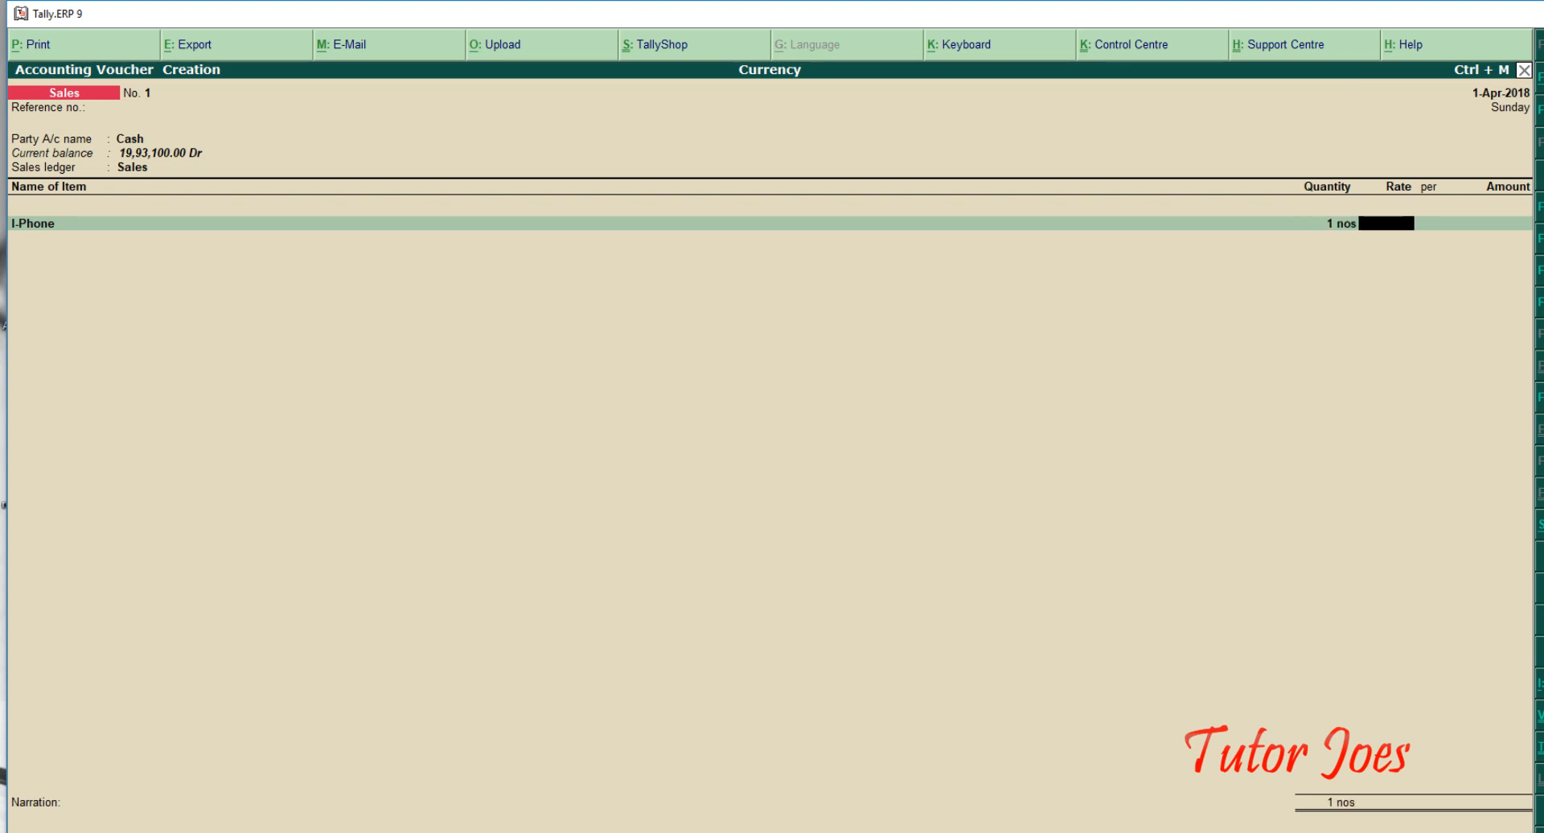
{"action": "type", "text": "50"}
{"action": "key", "text": "Return"}
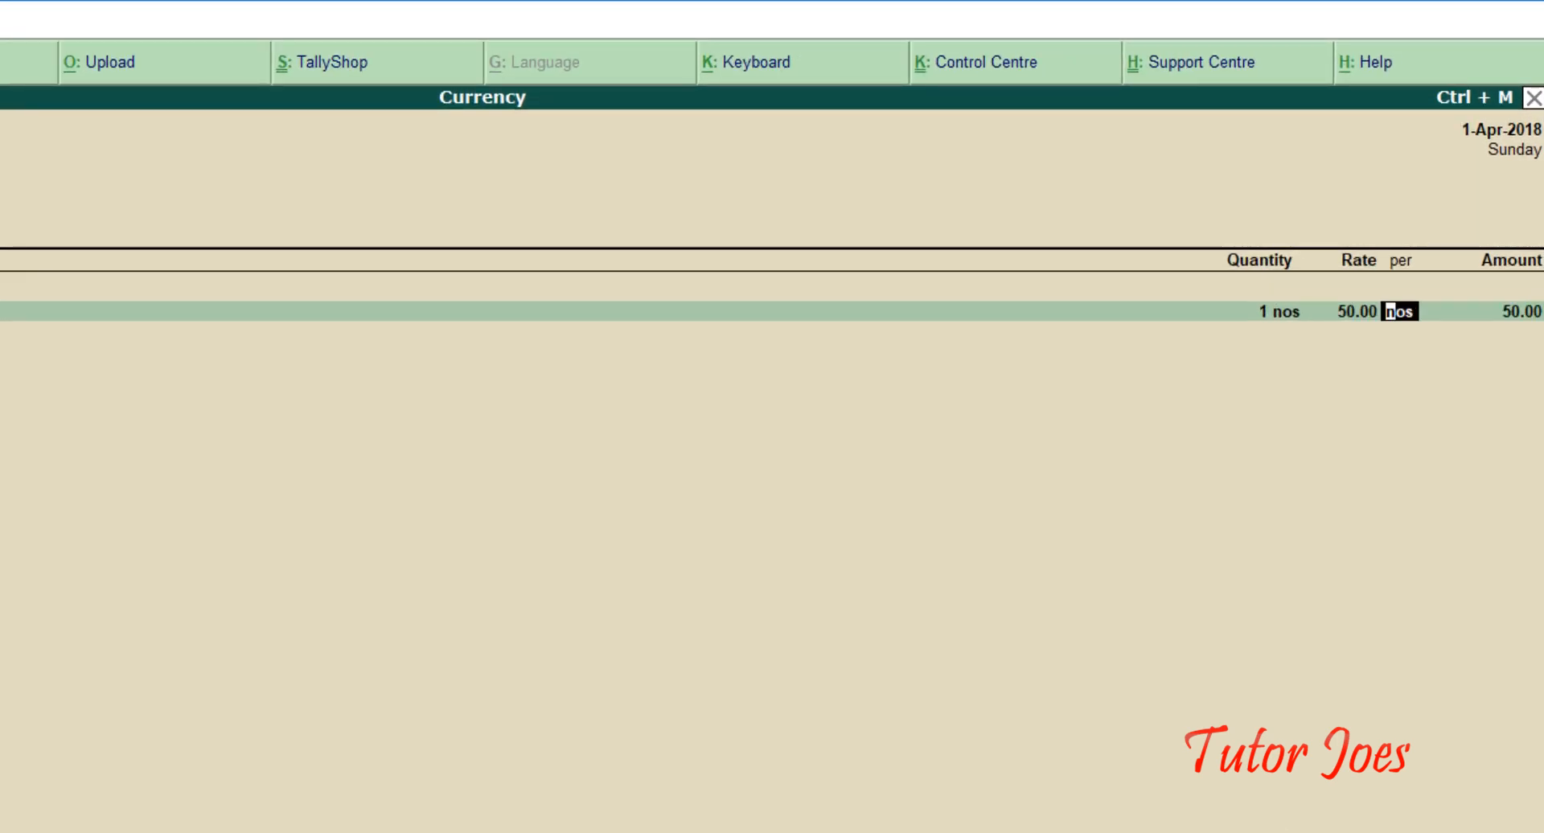
Change the I-Phone rate to $50 per nos and keep the exchange rate of ₹ 70/$.
{"action": "key", "text": "BackSpace"}
{"action": "type", "text": "50"}
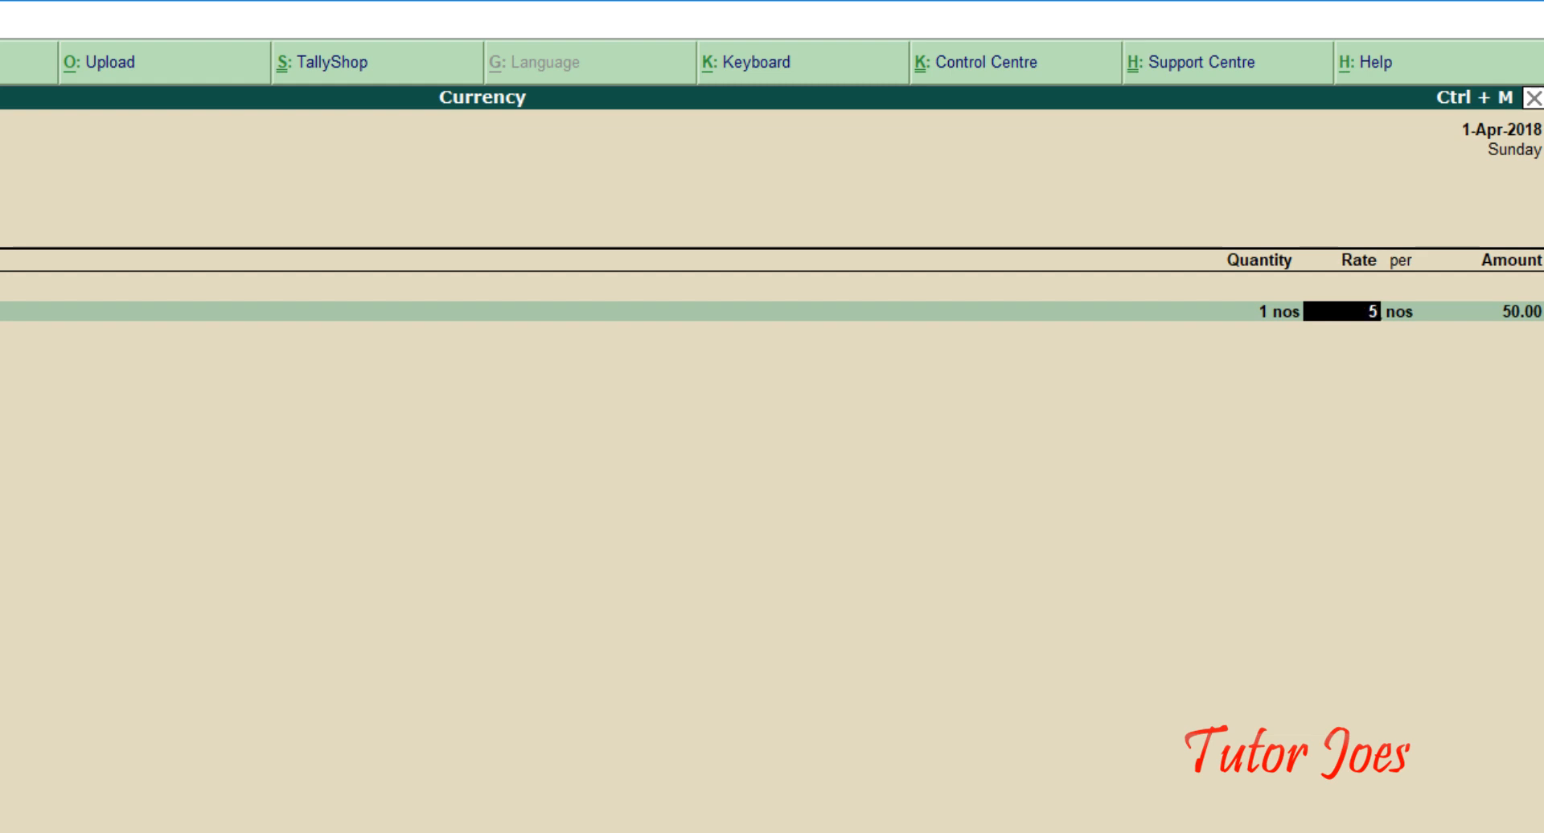
{"action": "type", "text": "&"}
{"action": "key", "text": "BackSpace"}
{"action": "type", "text": "$"}
{"action": "key", "text": "Return"}
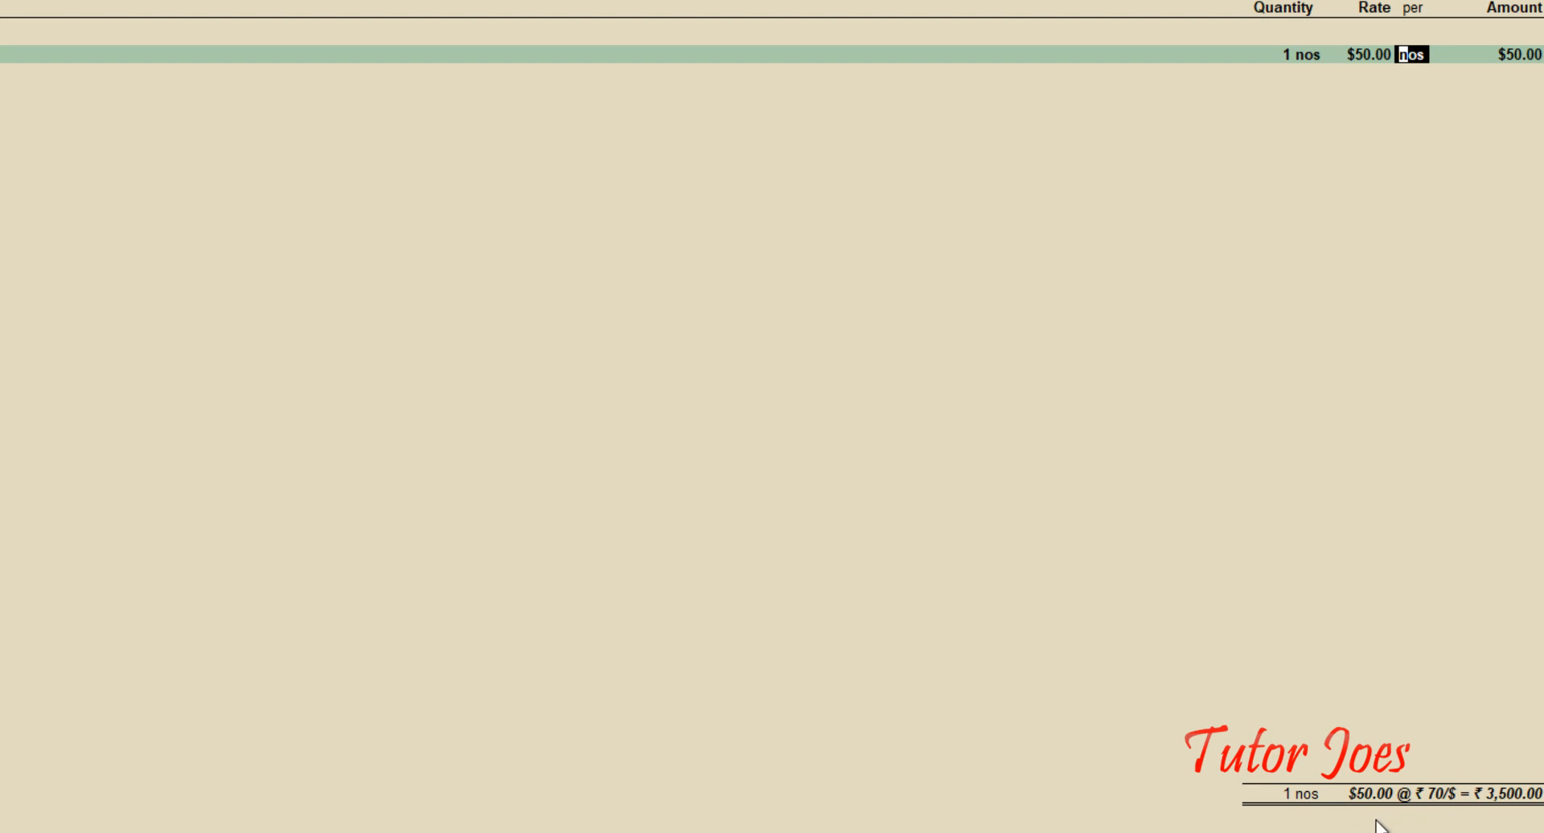
{"action": "key", "text": "Return"}
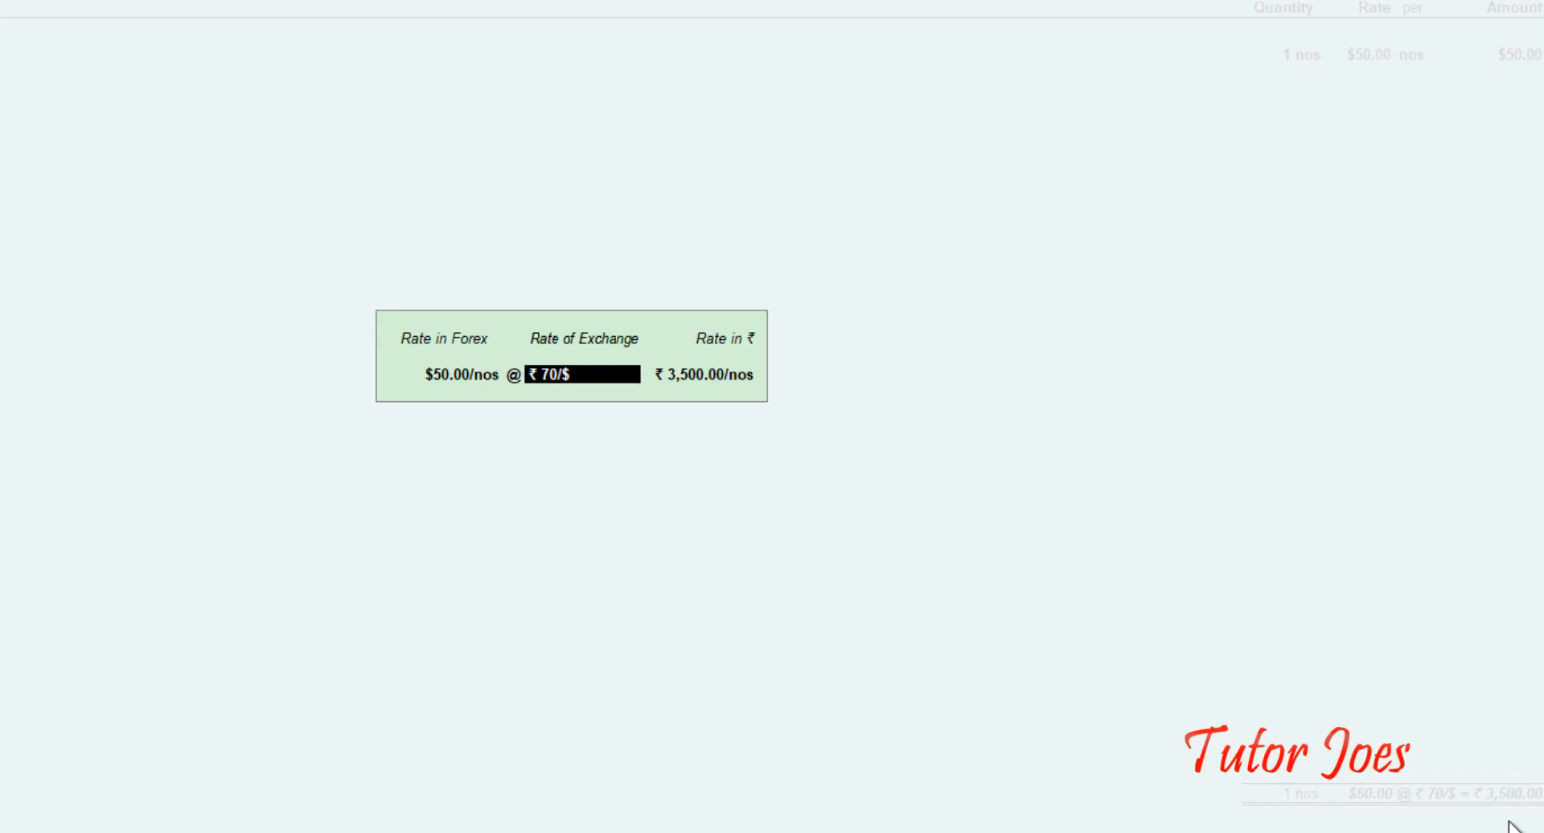
{"action": "key", "text": "Return"}
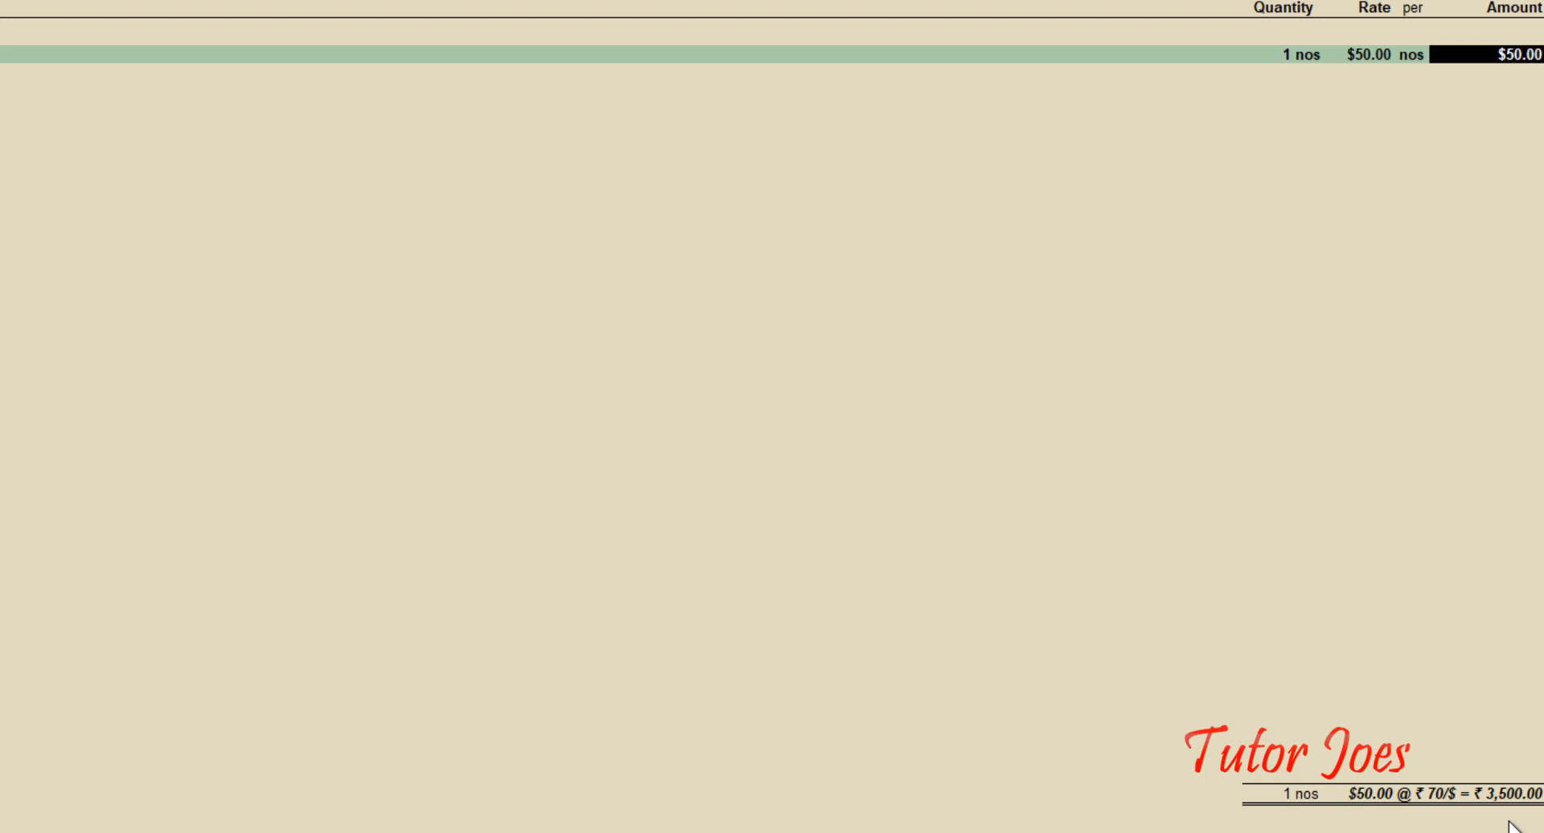
Accept the I-Phone line amount and save the sales voucher without further items or a narration.
{"action": "key", "text": "Return"}
{"action": "key", "text": "Return"}
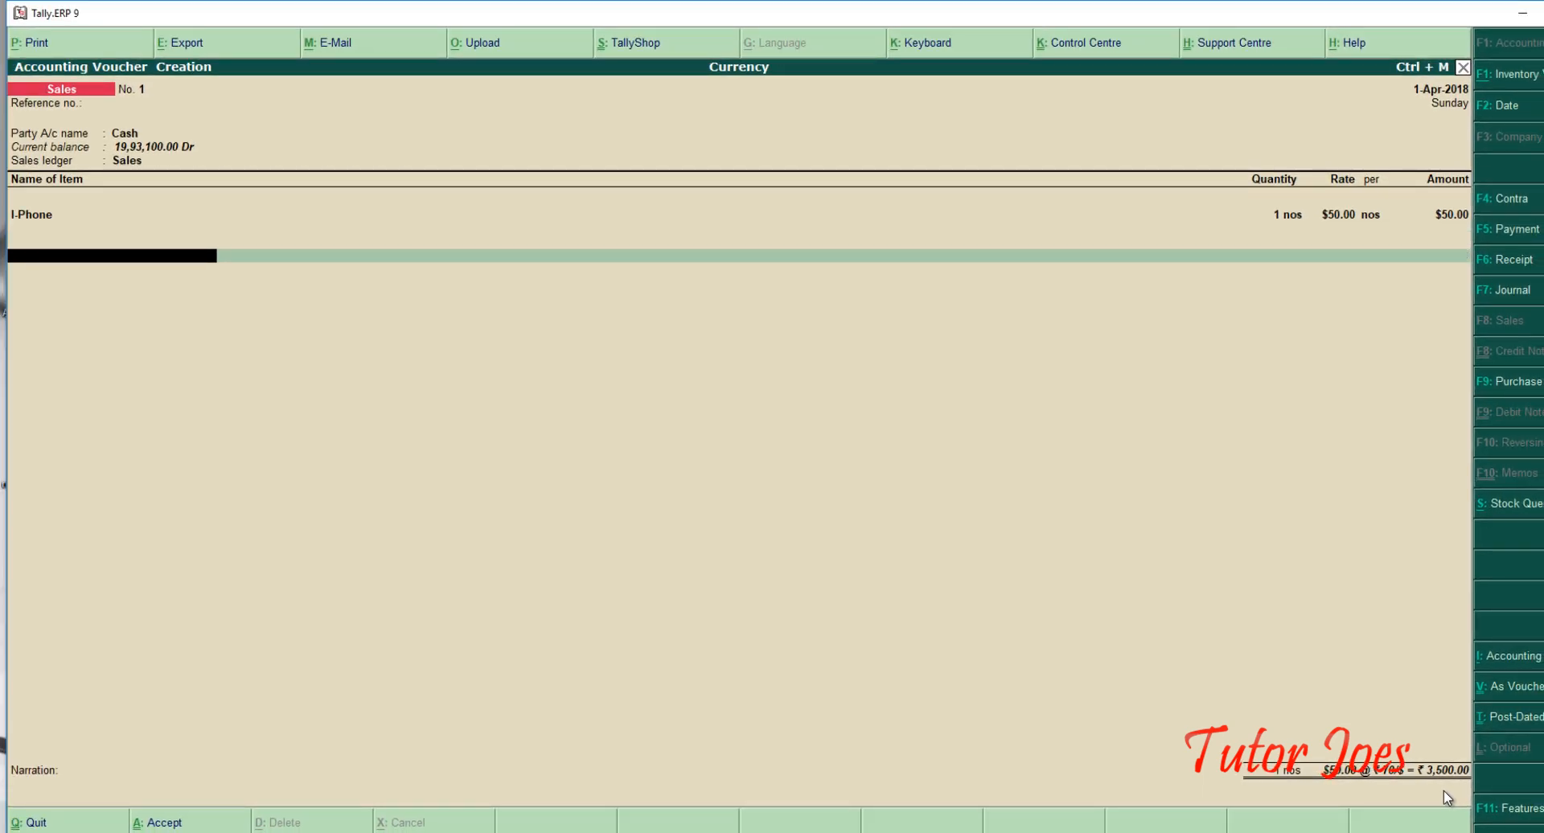
{"action": "key", "text": "Return"}
{"action": "key", "text": "Return"}
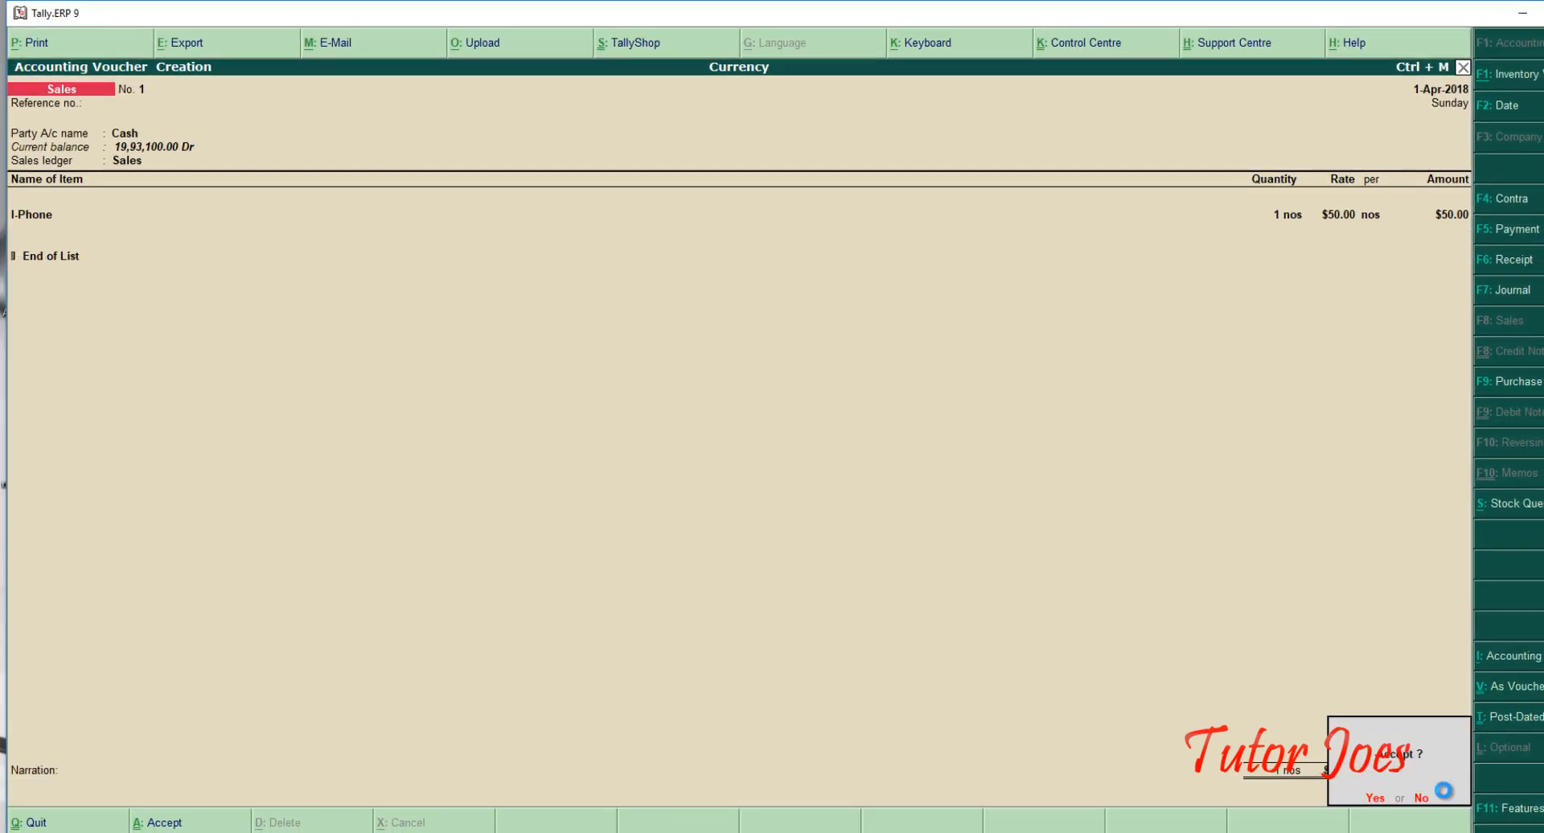
{"action": "key", "text": "Return"}
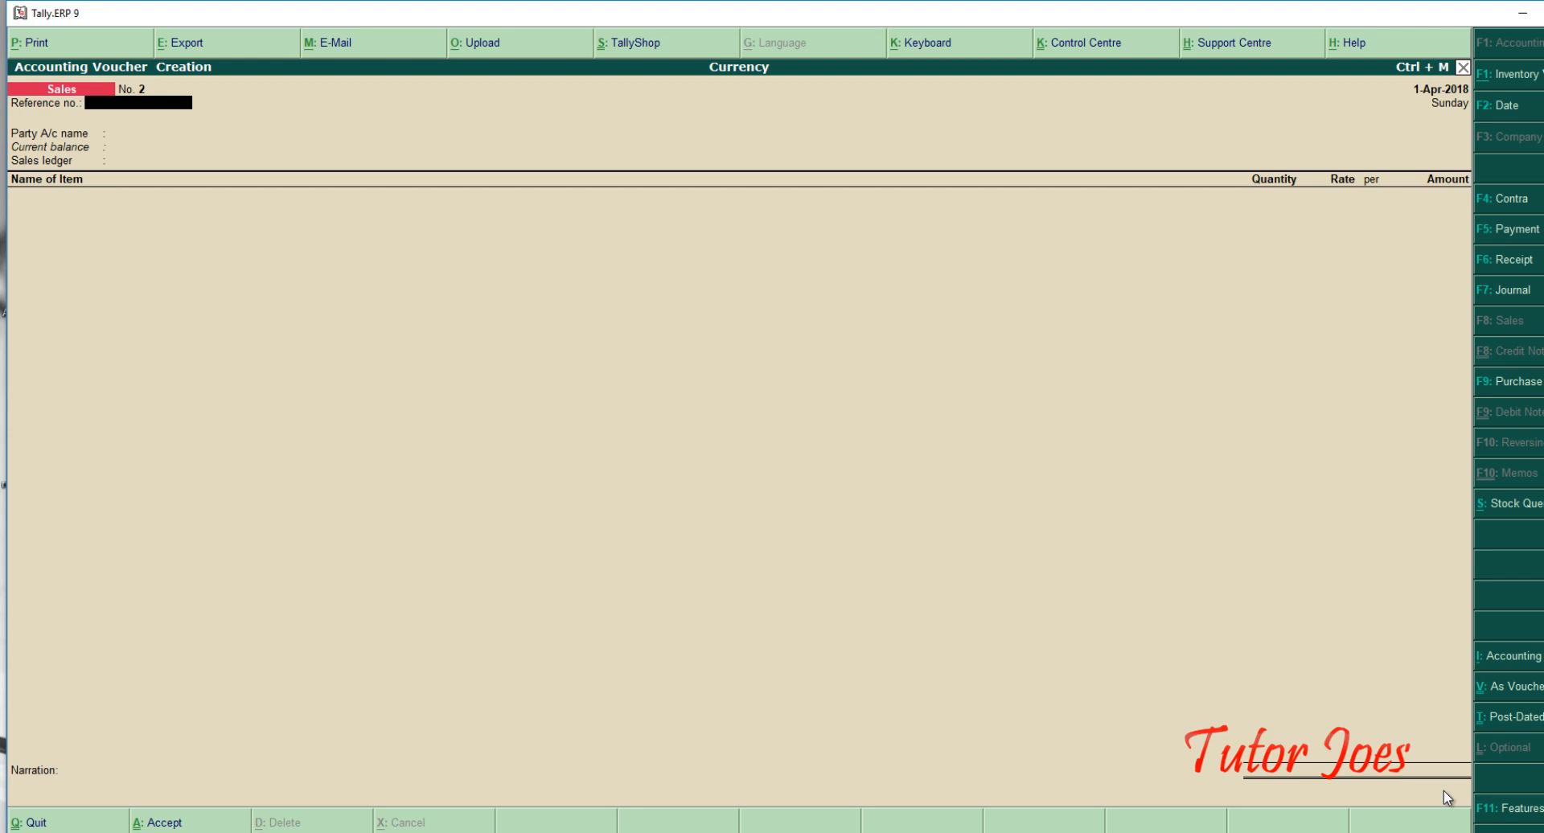
Go back through the saved vouchers to the I-Phone purchase voucher to review its dollar amount and exchange rate.
{"action": "key", "text": "Page_Up"}
{"action": "key", "text": "Page_Up"}
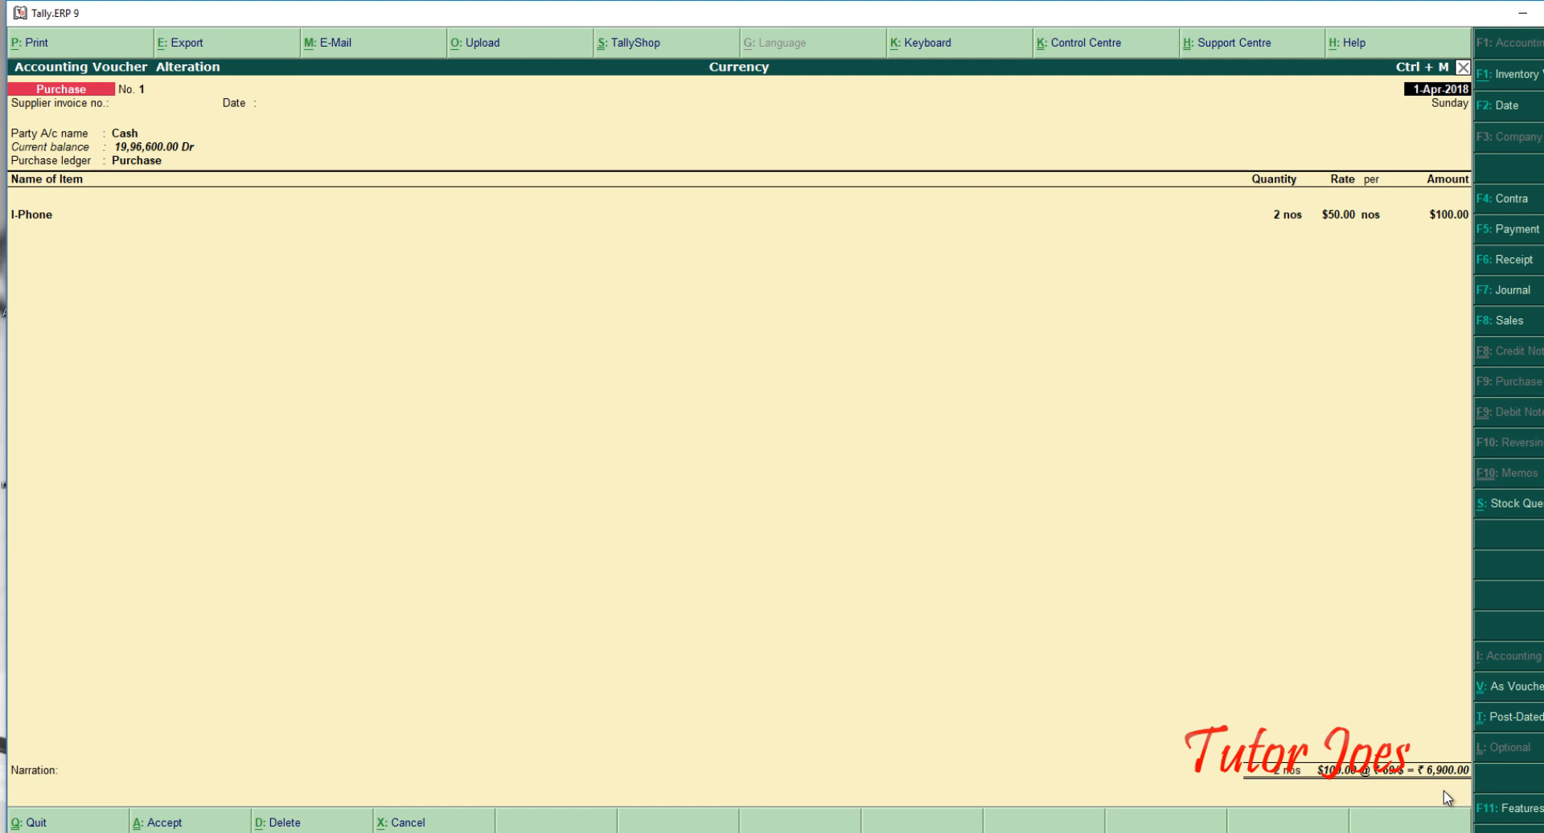